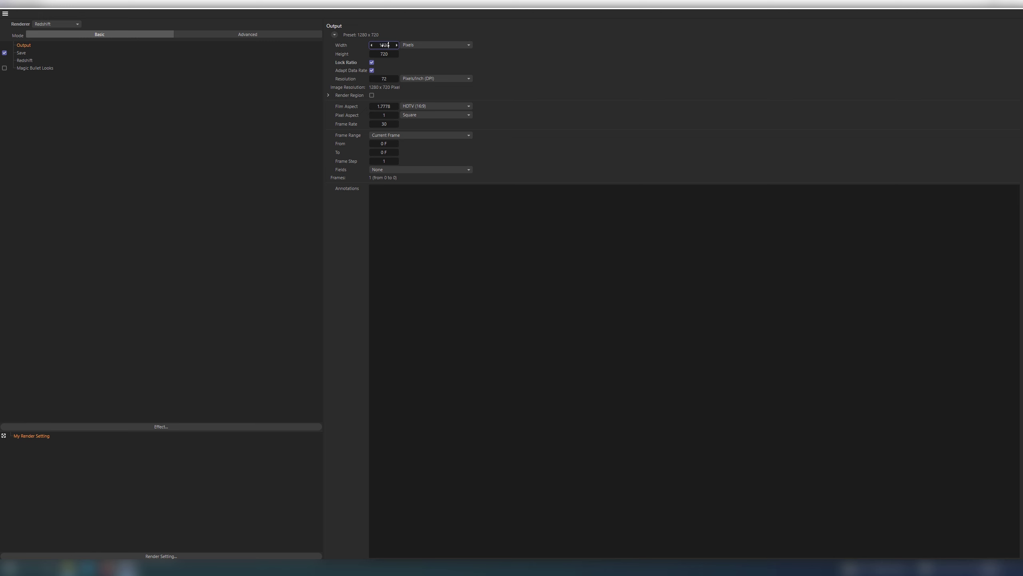
Add a Redshift dome light textured with StudioHDR_2_StarField_01_16K.hdr and start the live Redshift render preview.
left_click(1005, 6)
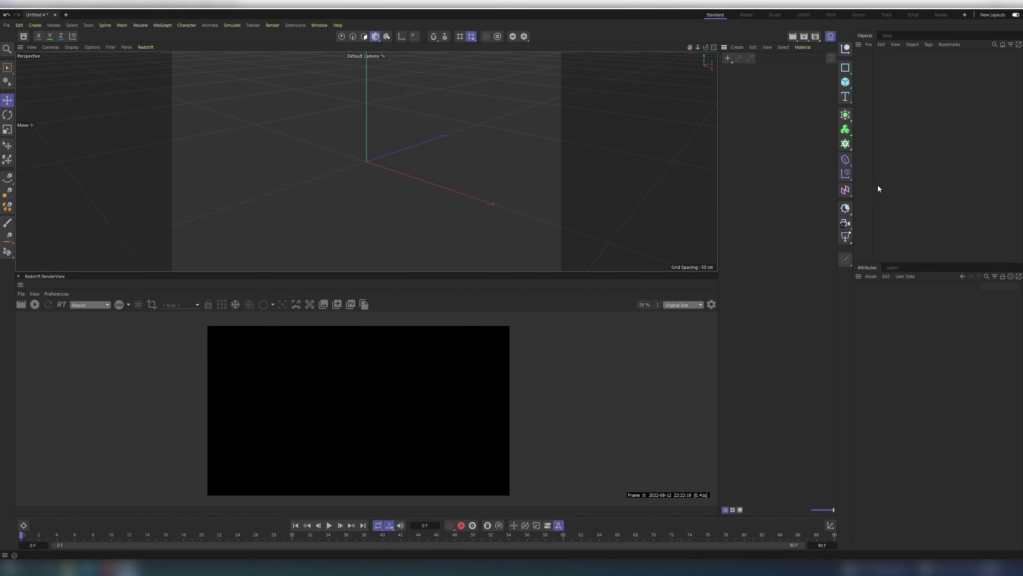
left_click(847, 236)
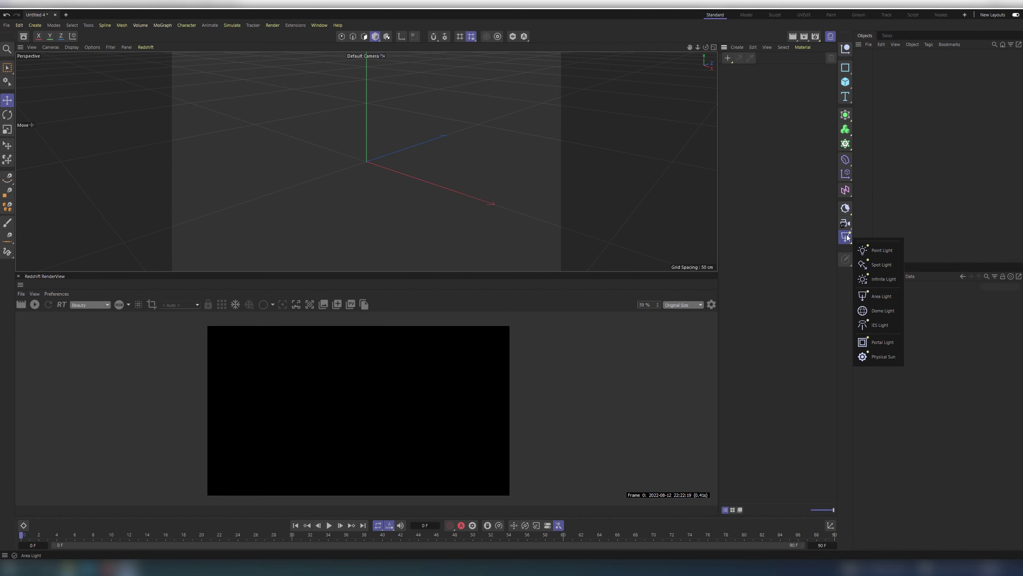
left_click(887, 307)
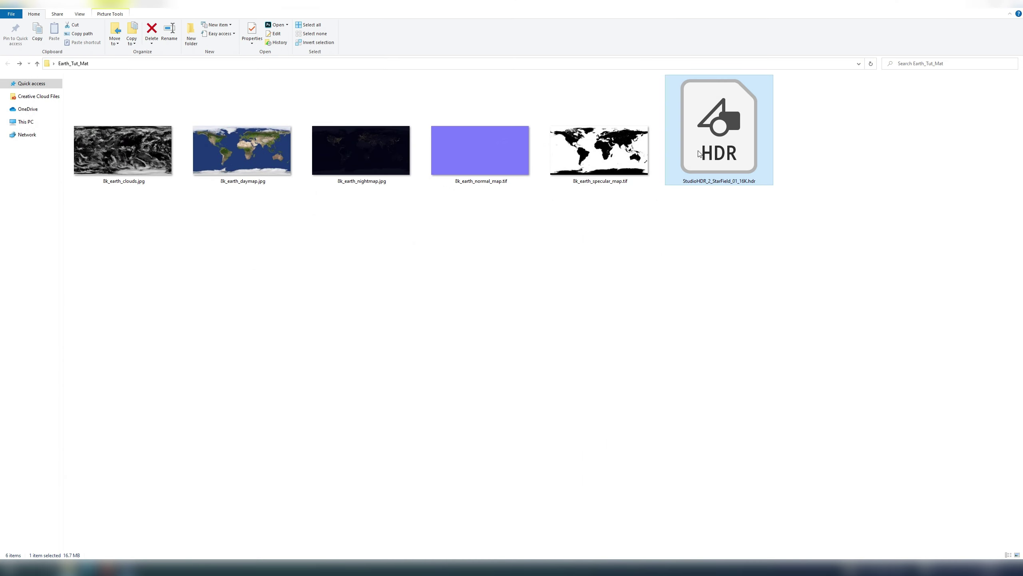
left_click_drag(717, 133, 923, 368)
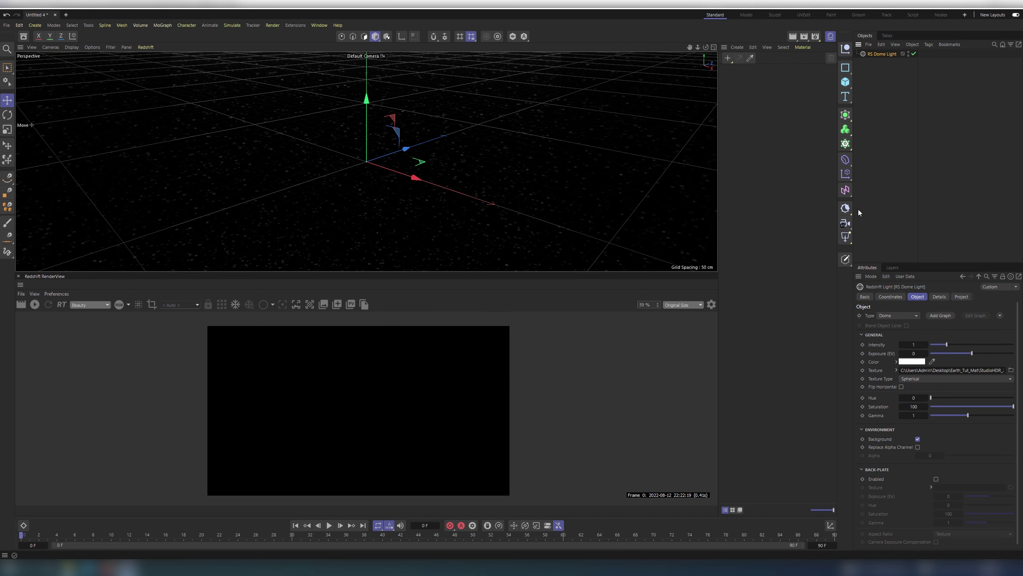
left_click(34, 303)
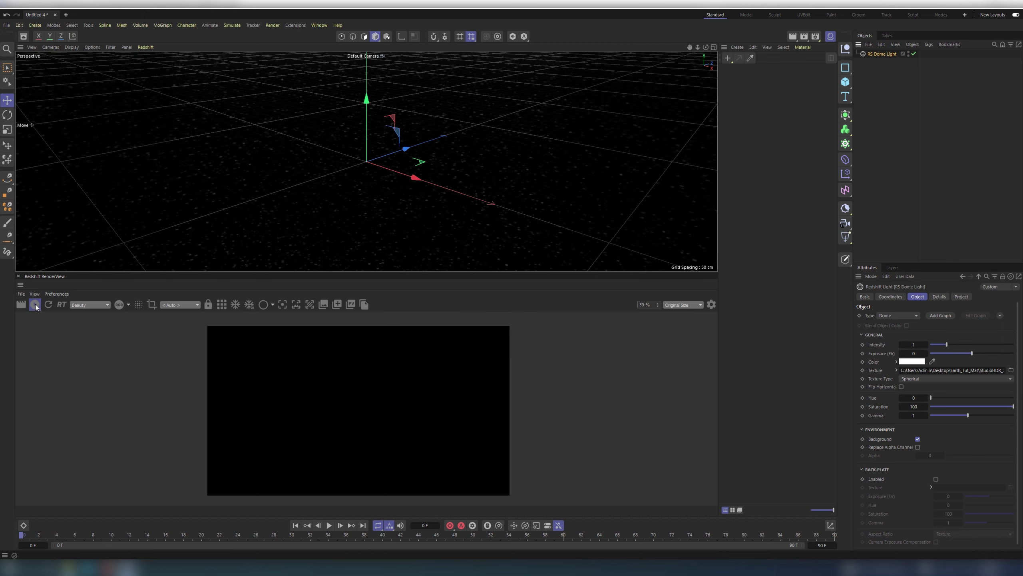
Add a Redshift sun and sky with the sun's heading rotation at -110° and the sky's intensity multiplier at 2.
left_click(846, 208)
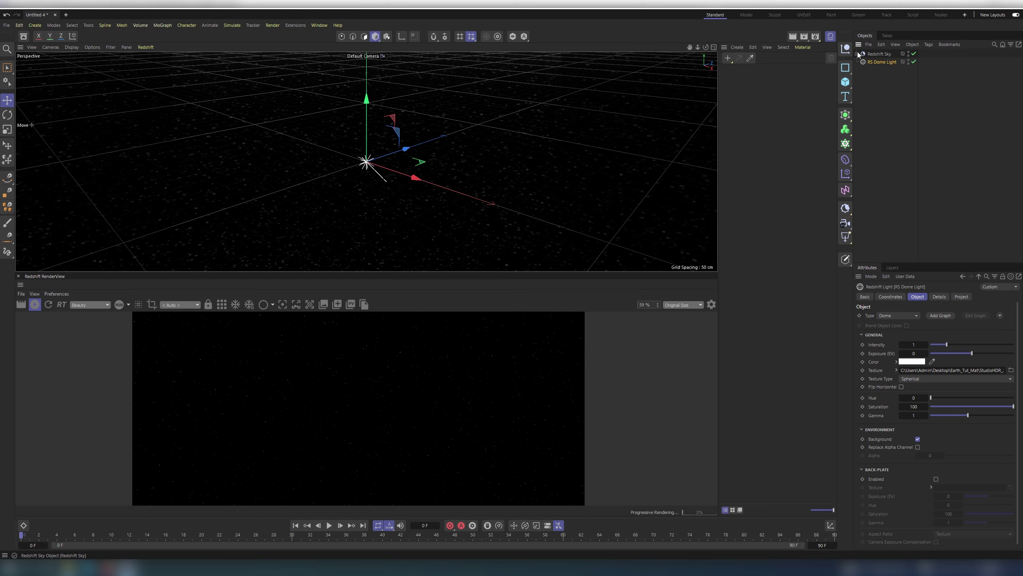
left_click(884, 62)
left_click(891, 297)
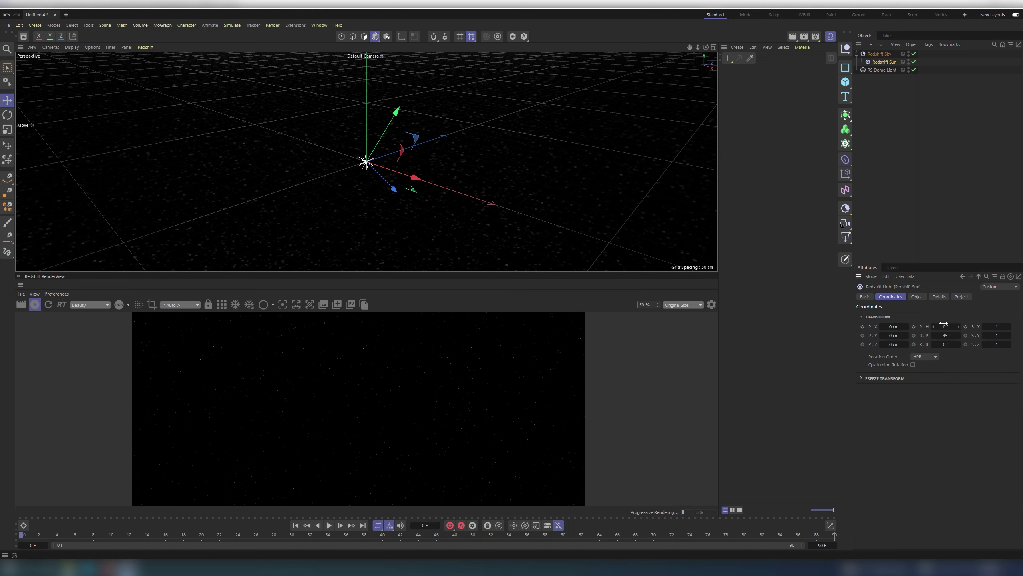
type("-110")
key("Return")
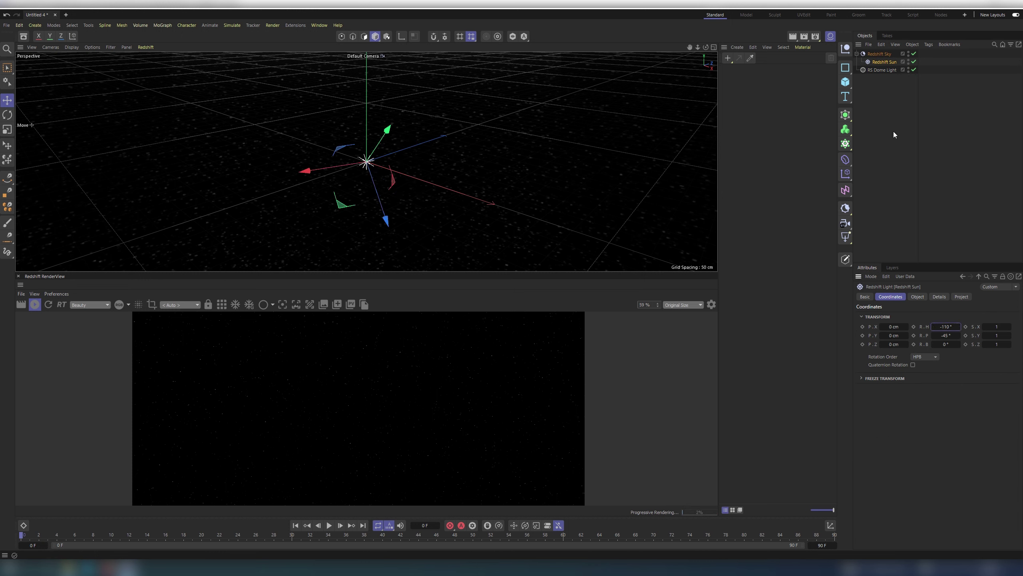
left_click(880, 54)
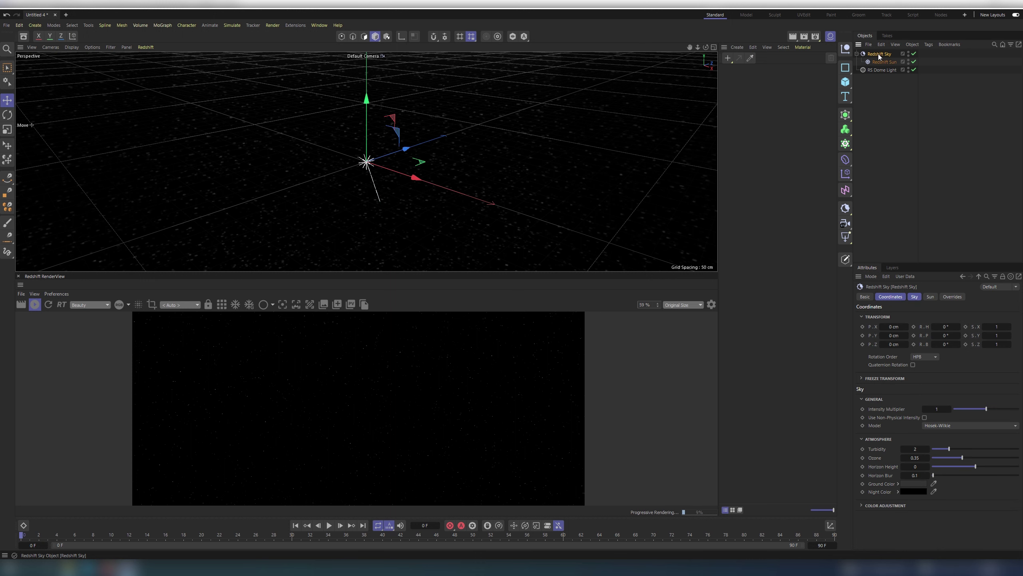
left_click(914, 297)
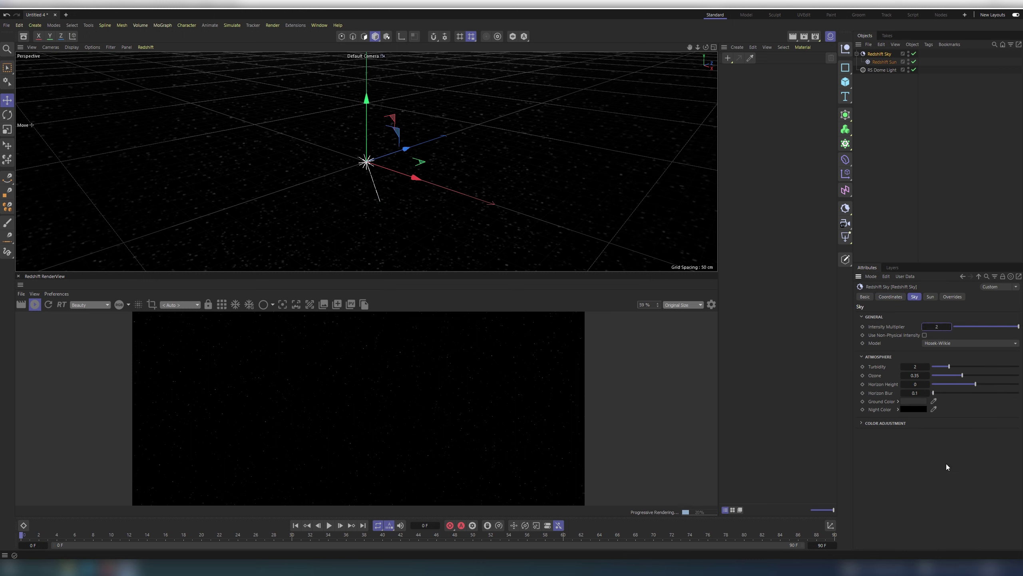
Add a camera, make it the active view and give it a Redshift Camera tag.
left_click(846, 224)
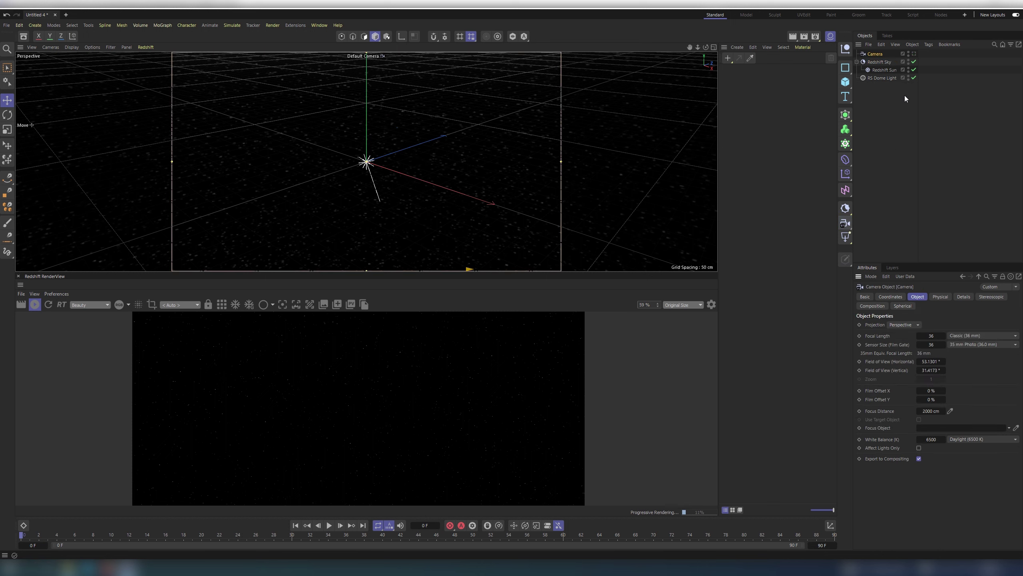
right_click(874, 54)
mouse_move(899, 91)
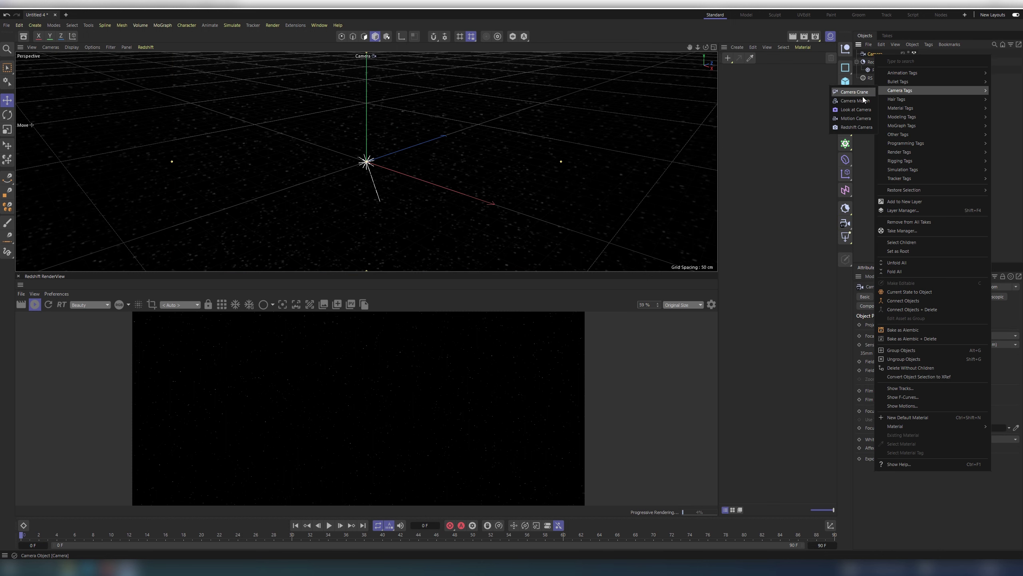
left_click(854, 126)
Override and enable the bloom, flare and streak effects on the camera's Redshift Camera tag.
left_click(886, 325)
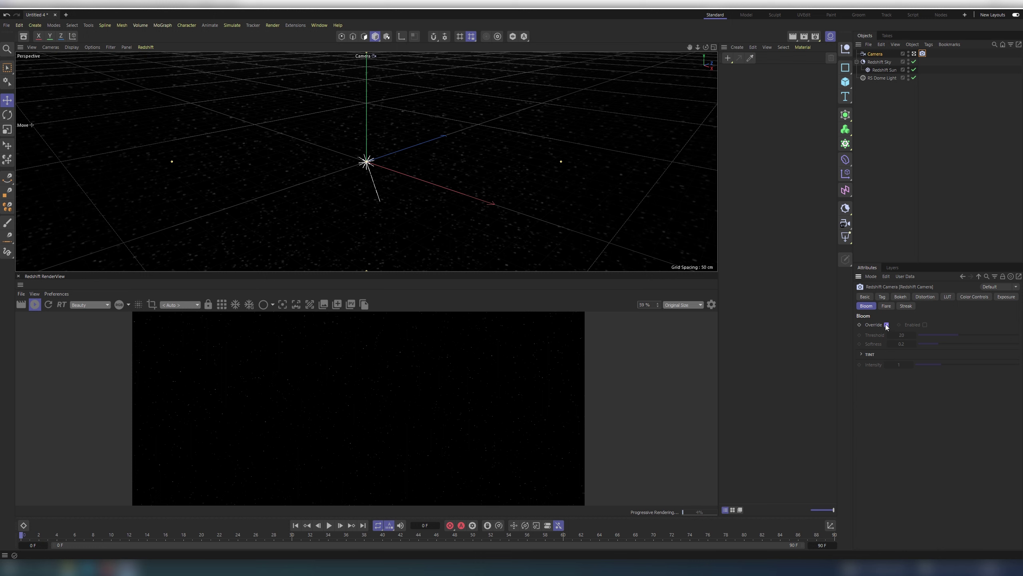
left_click(924, 324)
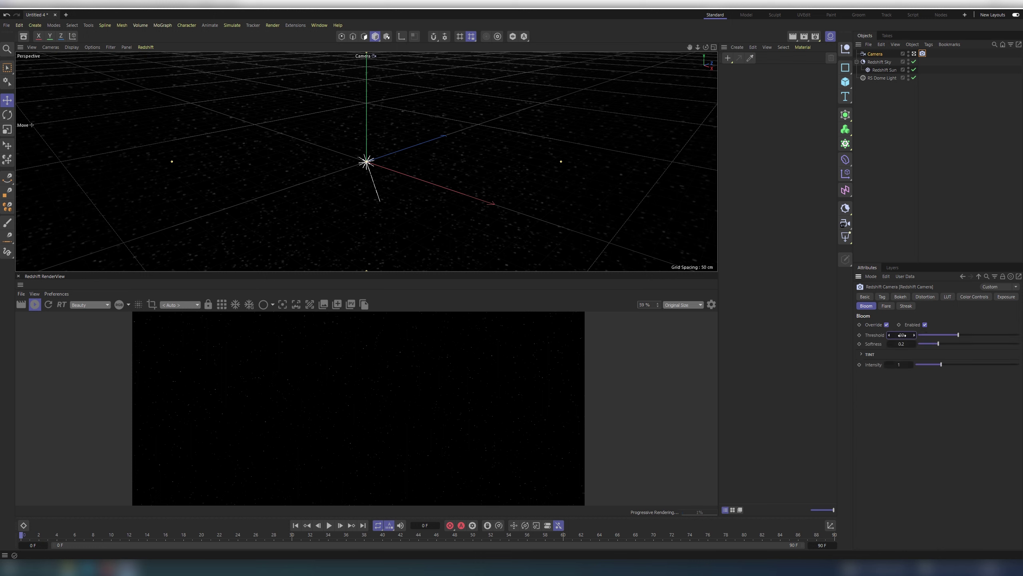
left_click(888, 306)
left_click(905, 306)
left_click(887, 324)
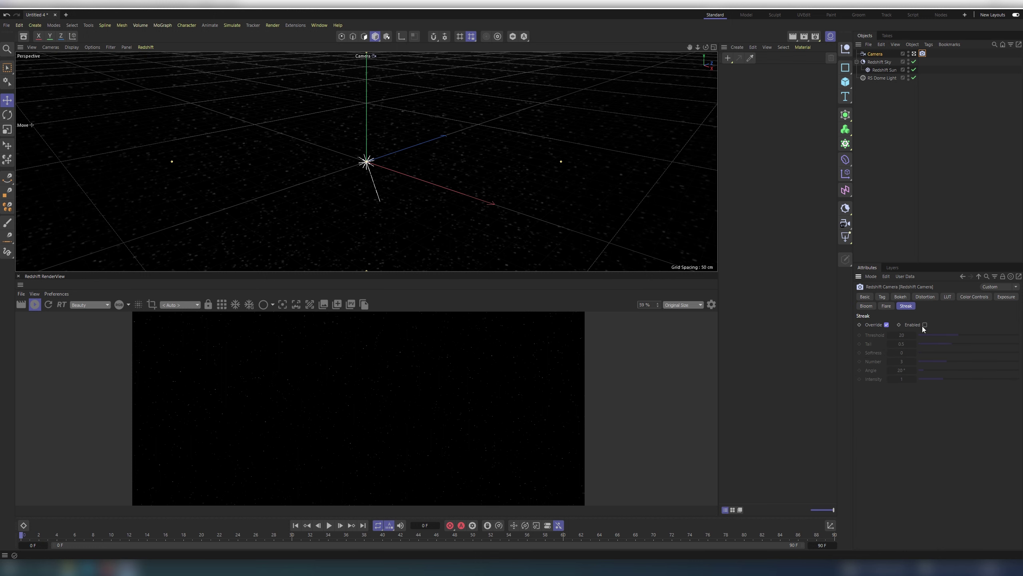
left_click(925, 325)
Set the camera's heading and pitch rotation to 0° and its position to X 0, Y 0, Z -450 cm.
left_click(874, 53)
left_click(890, 296)
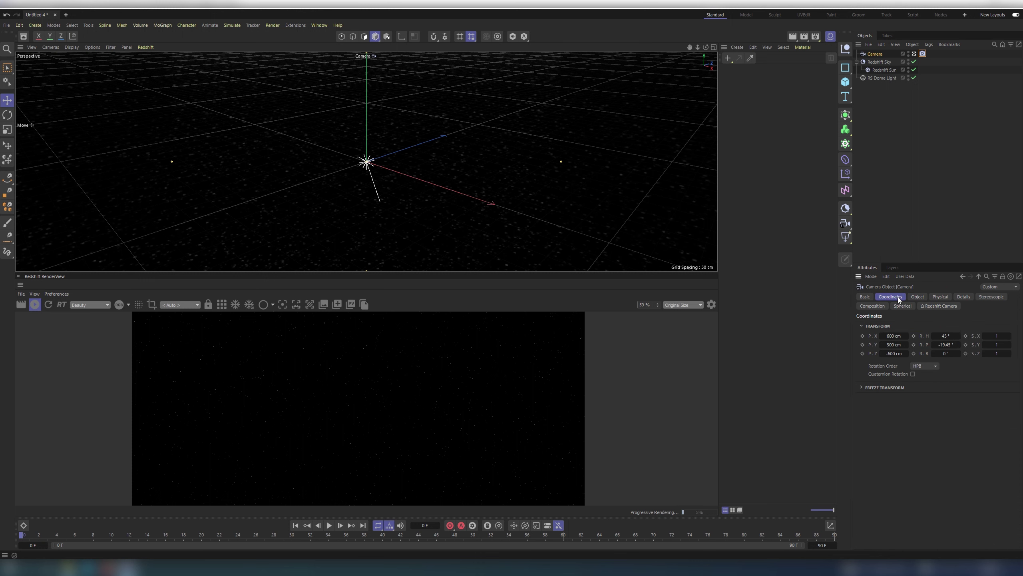
type("0")
left_click(945, 345)
type("0")
left_click(893, 336)
type("0")
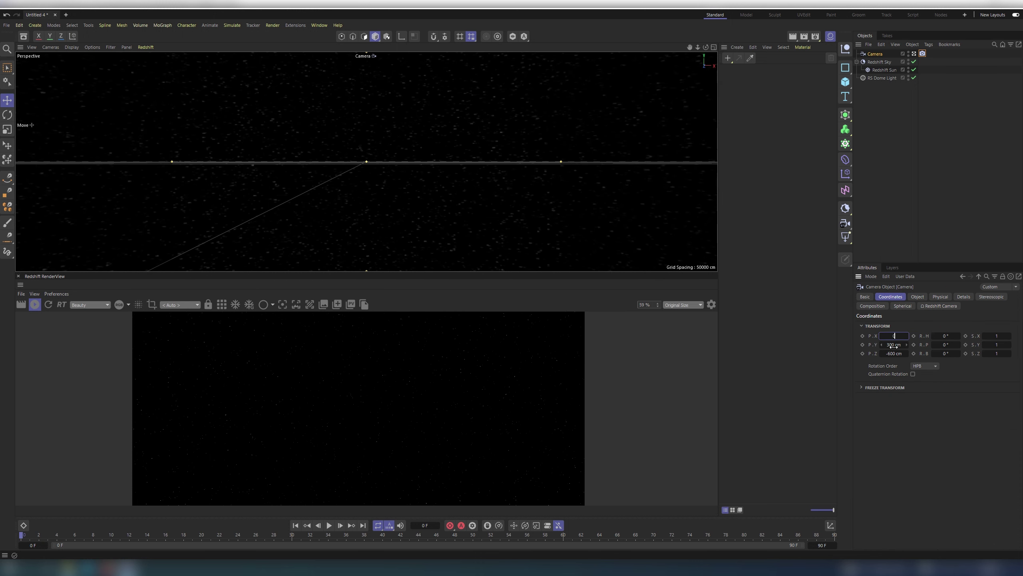
left_click(894, 345)
type("0")
left_click(894, 353)
type("-450")
key("Return")
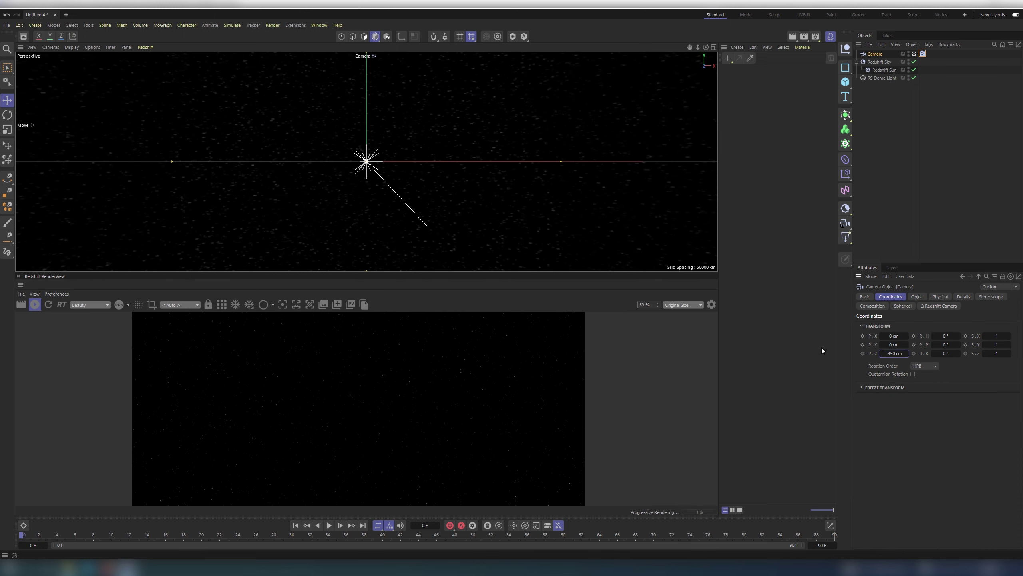
Enlarge the render preview area and add a sphere to the scene.
left_click_drag(455, 273, 450, 199)
left_click(883, 97)
left_click(845, 82)
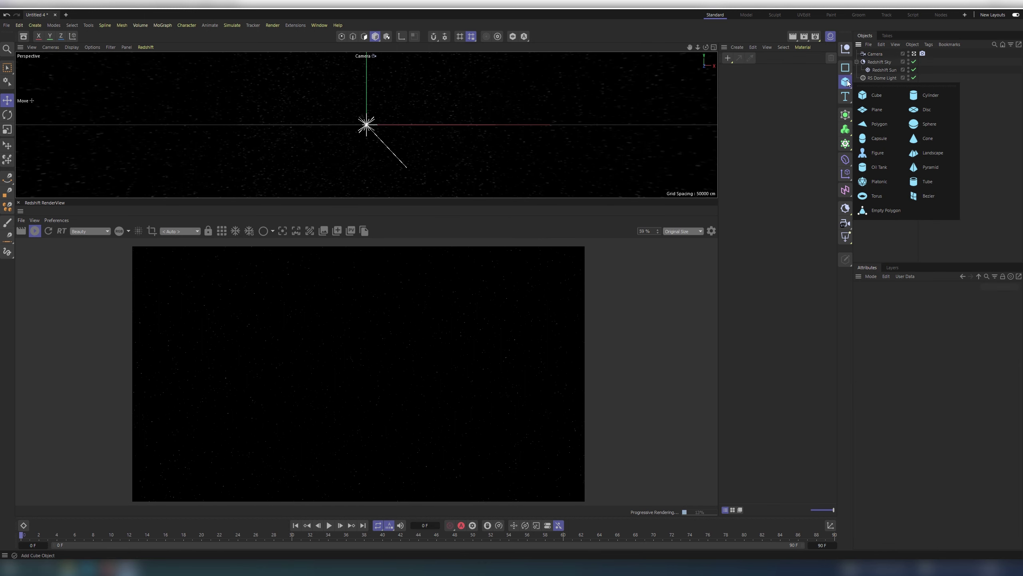
left_click(930, 124)
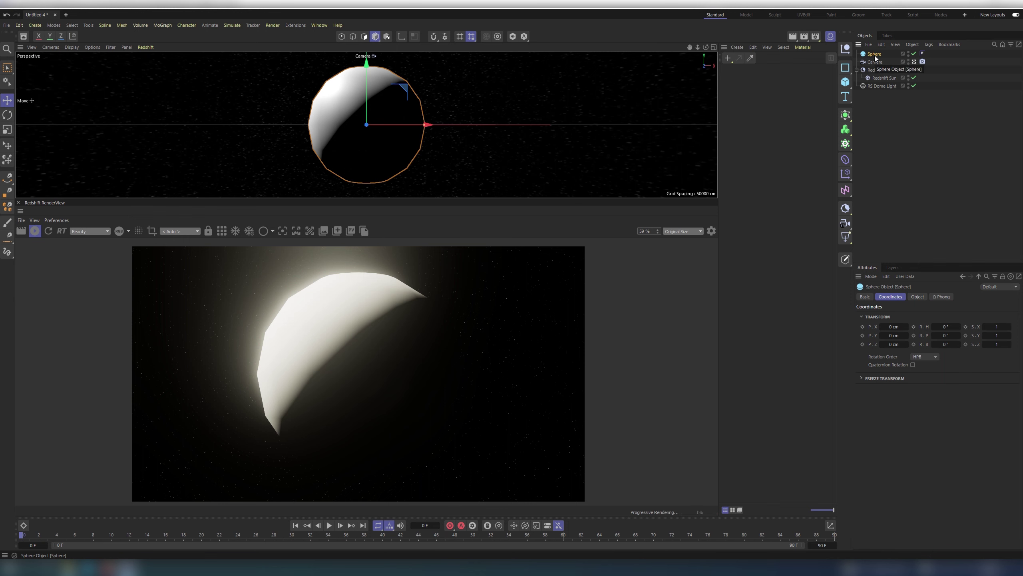
Rename the sphere as Sphere - Base and set its segments to 512.
double_click(882, 55)
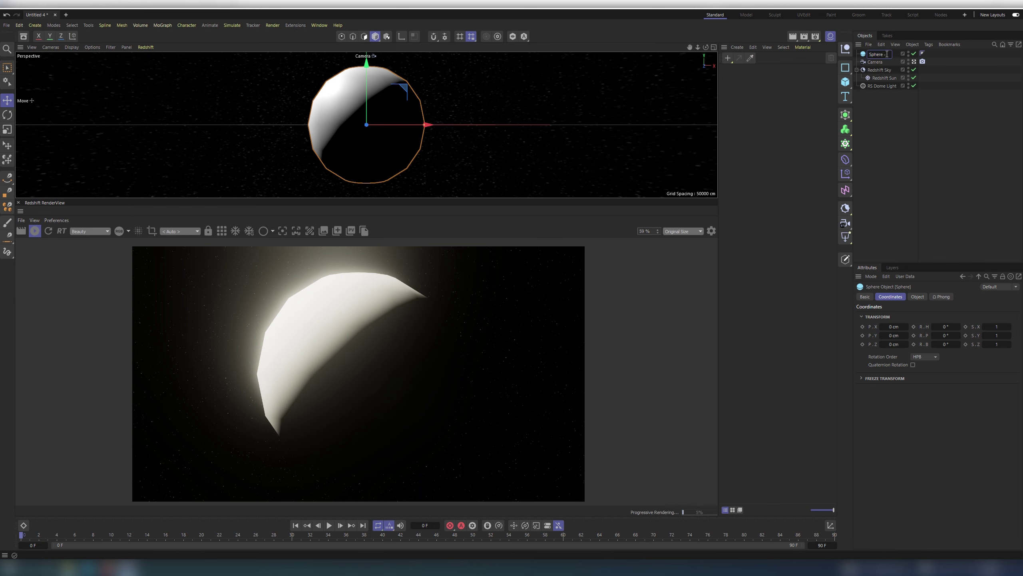
type("- Base")
key("Return")
left_click(918, 296)
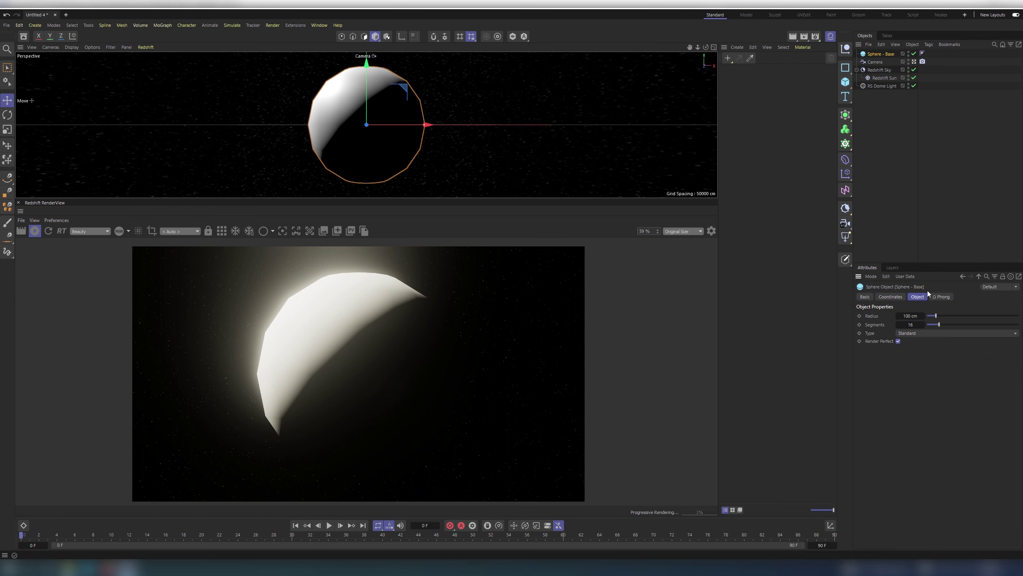
key("Return")
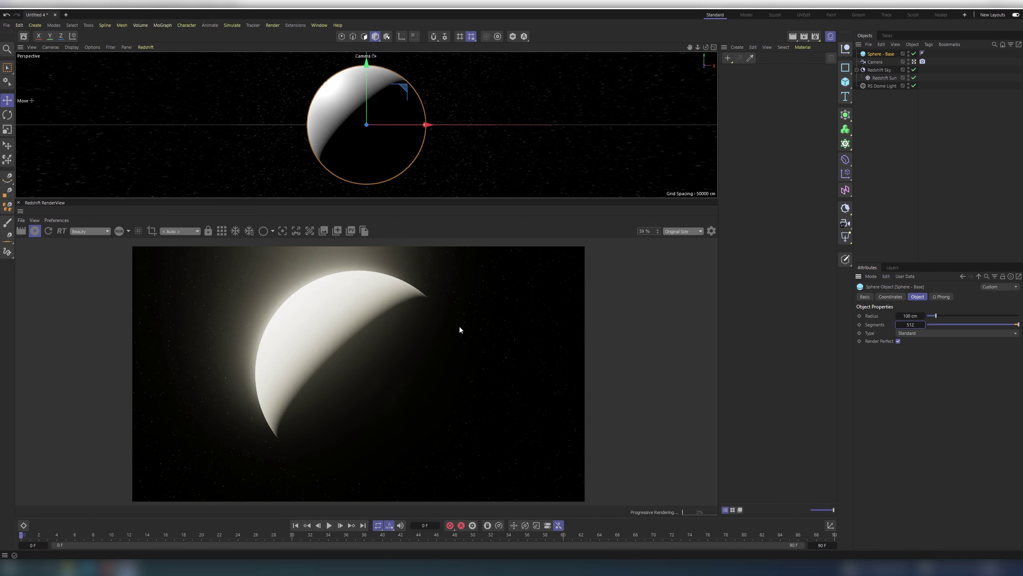
Create a Redshift Standard material named RS Standard - Base and apply it to the Sphere - Base object.
left_click(737, 47)
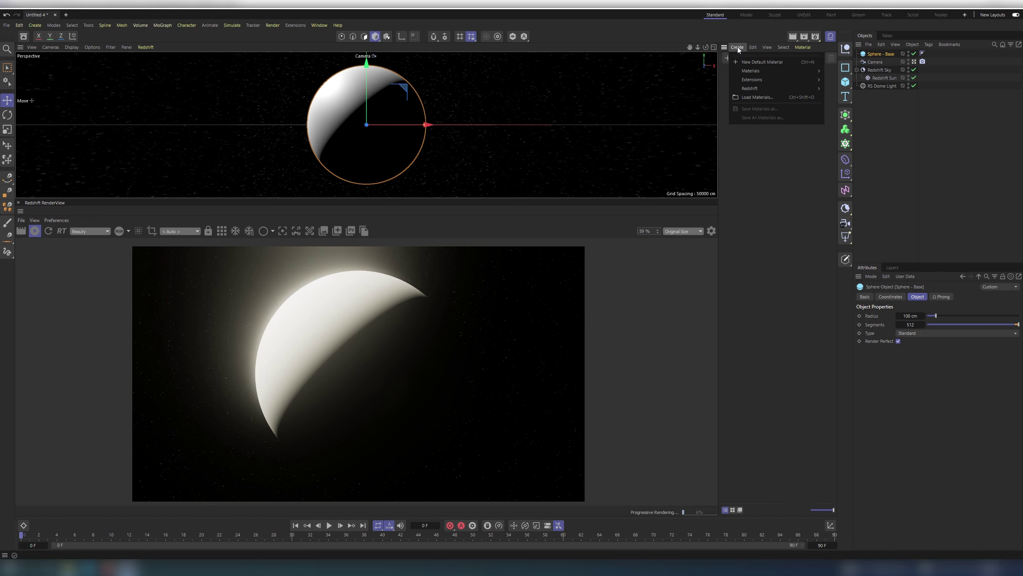
mouse_move(750, 72)
mouse_move(758, 88)
mouse_move(839, 91)
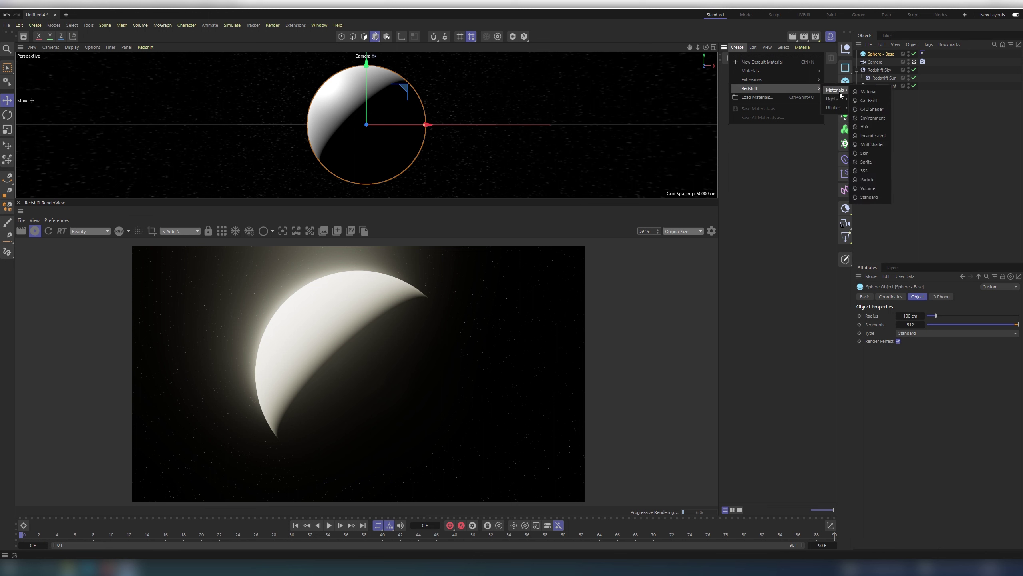
left_click(870, 197)
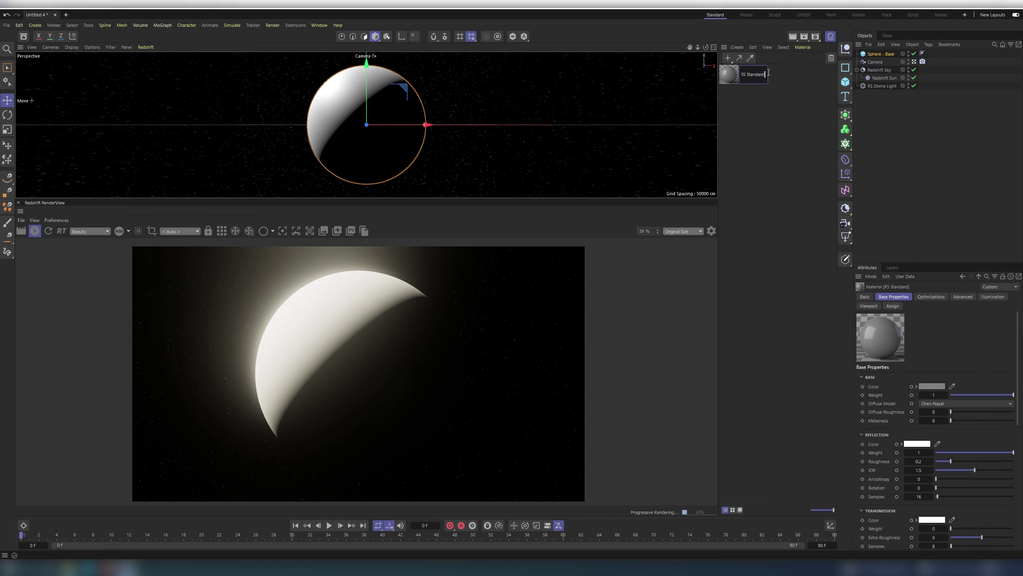
key("Return")
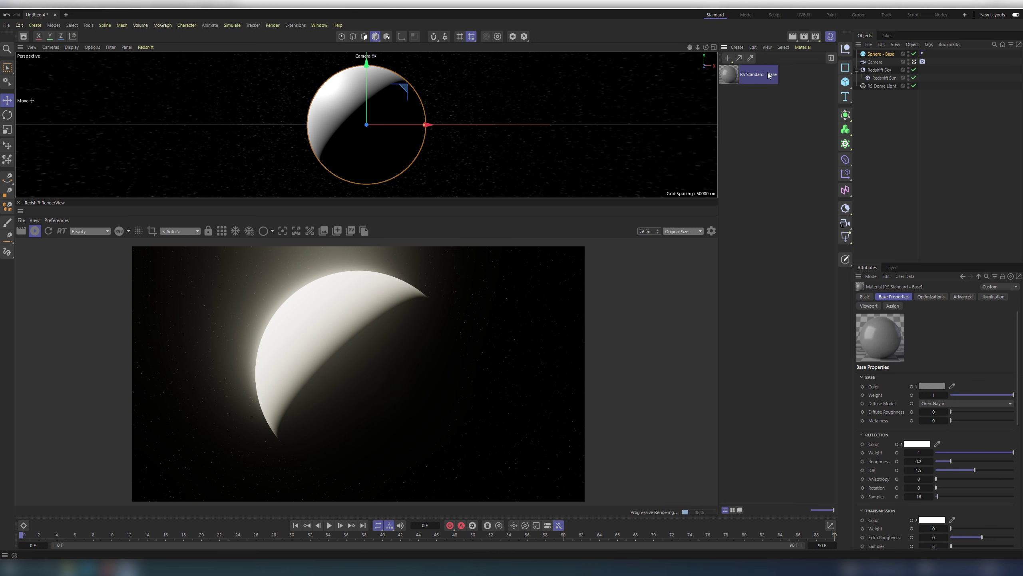
left_click_drag(888, 53, 888, 53)
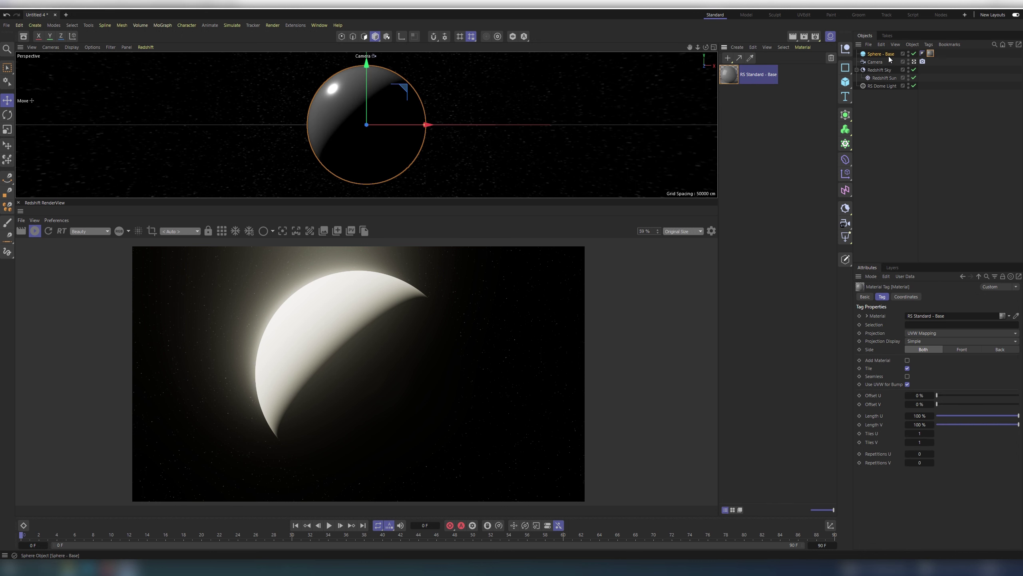
Open the RS Standard - Base node graph and import the 8k_earth_daymap, 8k_earth_normal_map and 8k_earth_specular_map files as texture nodes.
left_click(732, 76)
double_click(732, 76)
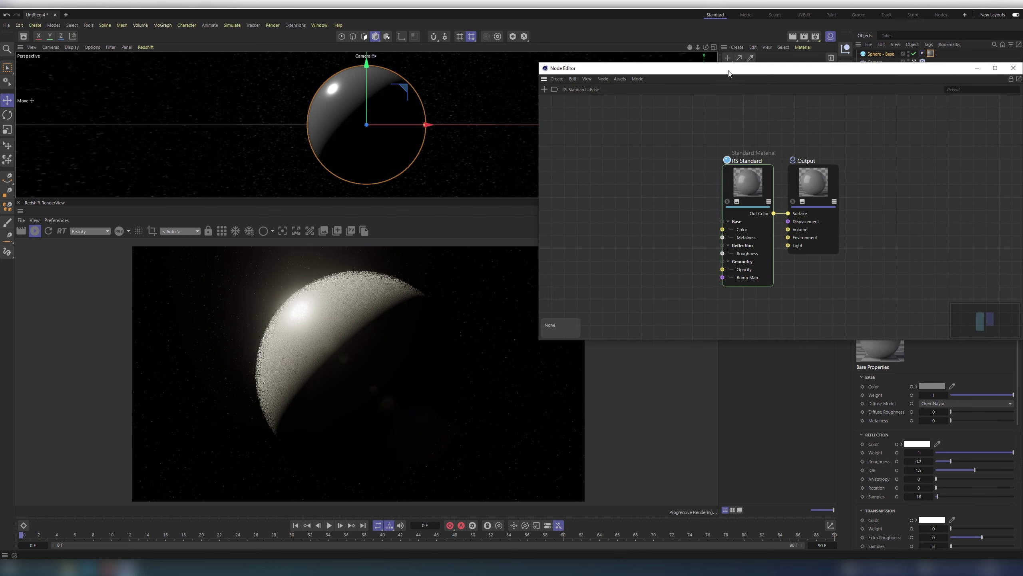
left_click_drag(635, 231, 692, 231)
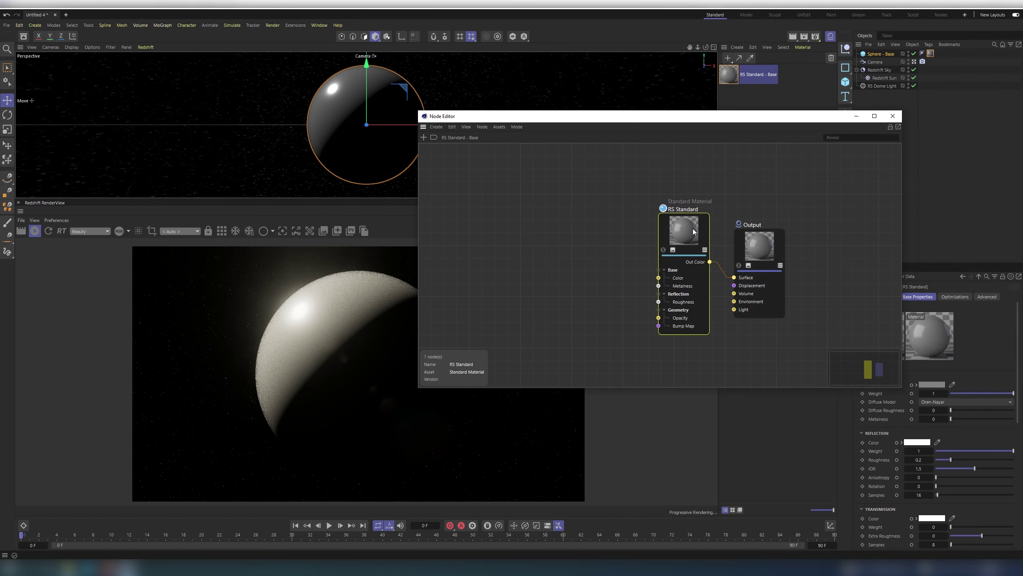
left_click(68, 567)
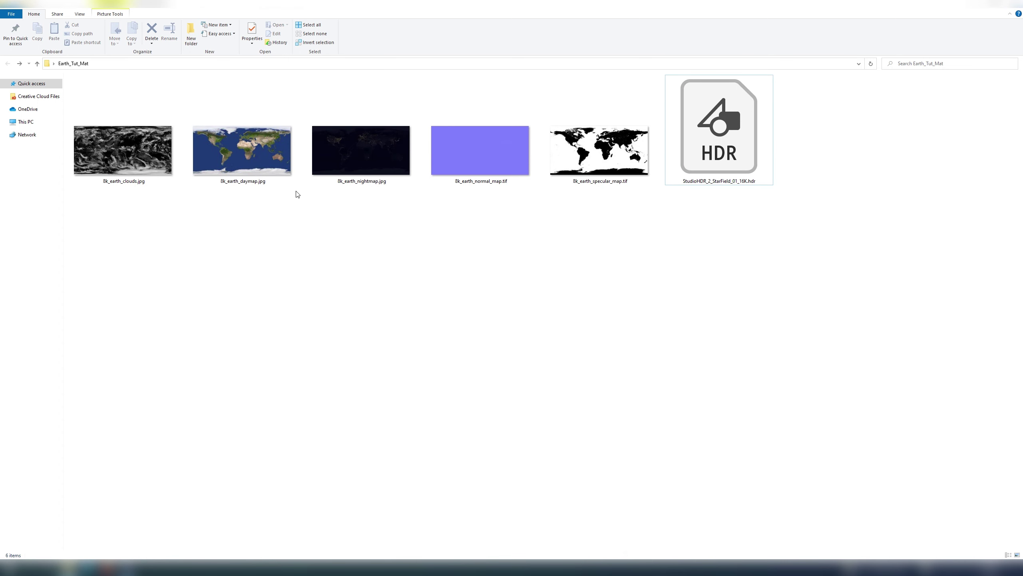
left_click(242, 166)
left_click(488, 163, "ctrl")
left_click(564, 153, "ctrl")
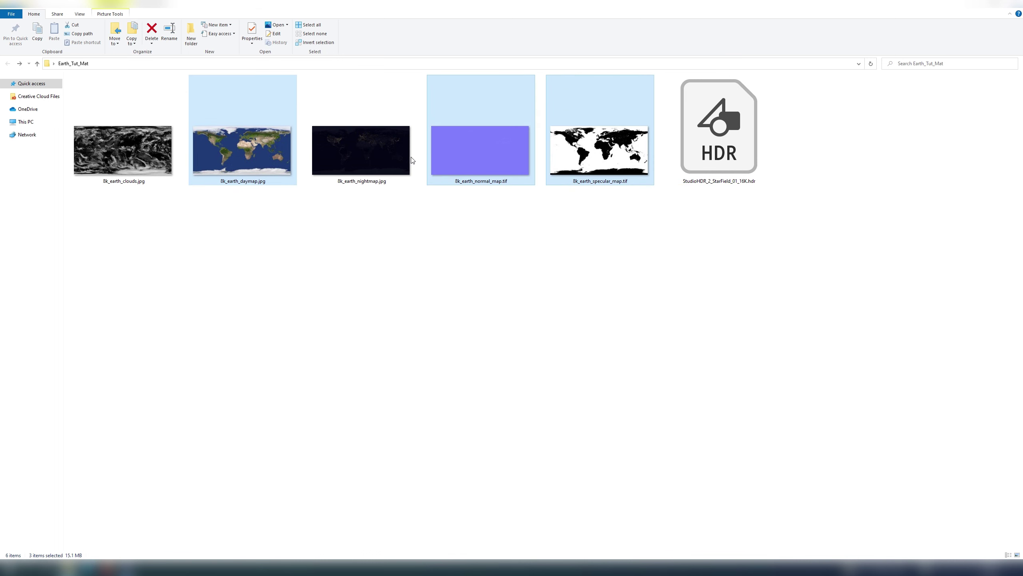
left_click_drag(564, 154, 485, 185)
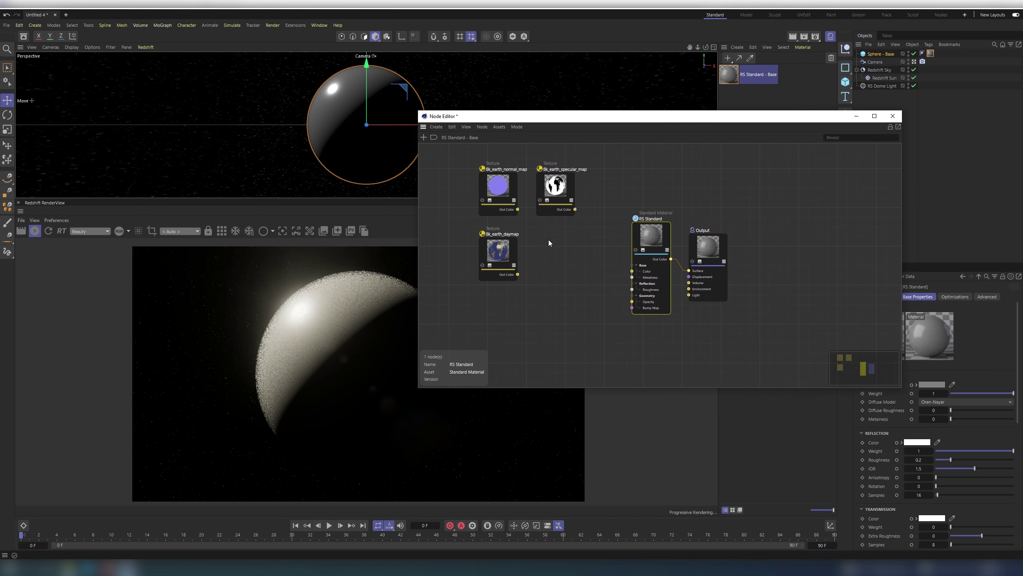
Set the colour space of the 8k_earth_daymap texture node to sRGB.
left_click(507, 266)
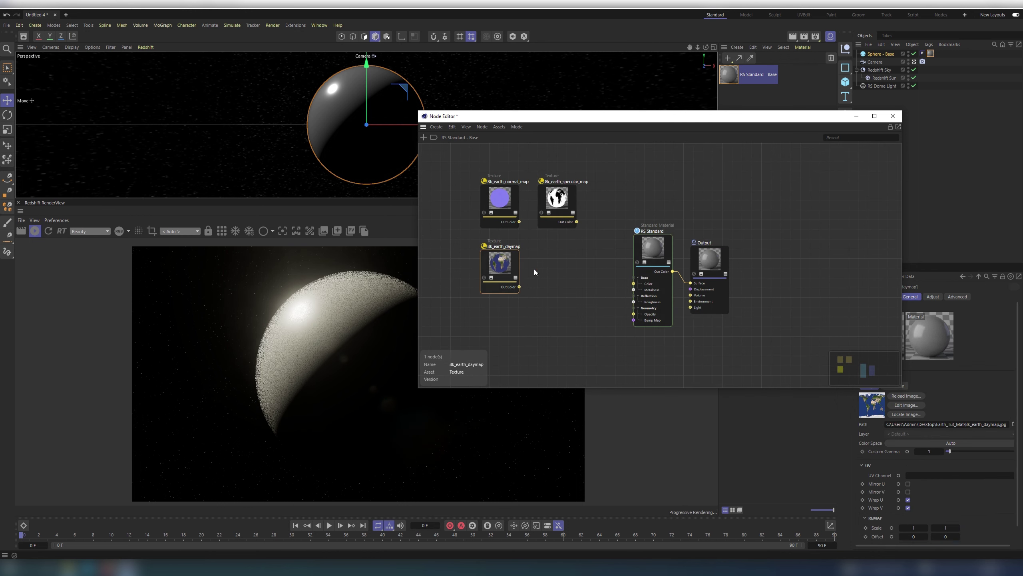
left_click_drag(747, 116, 708, 88)
left_click(942, 442)
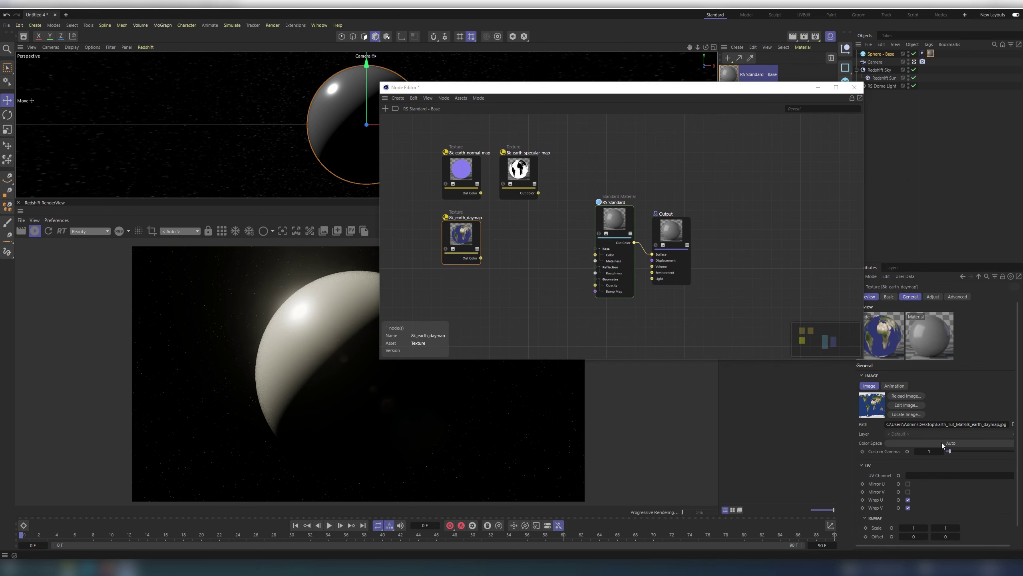
left_click(941, 442)
mouse_move(938, 515)
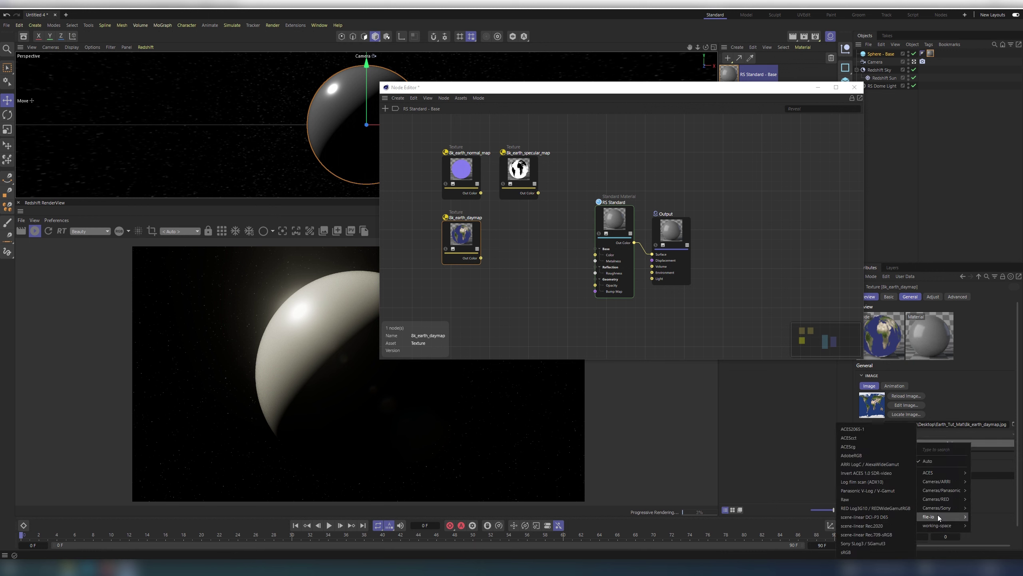
left_click(860, 545)
Set the colour space of both the 8k_earth_normal_map and 8k_earth_specular_map texture nodes to Raw.
left_click_drag(531, 142, 494, 181)
left_click(937, 443)
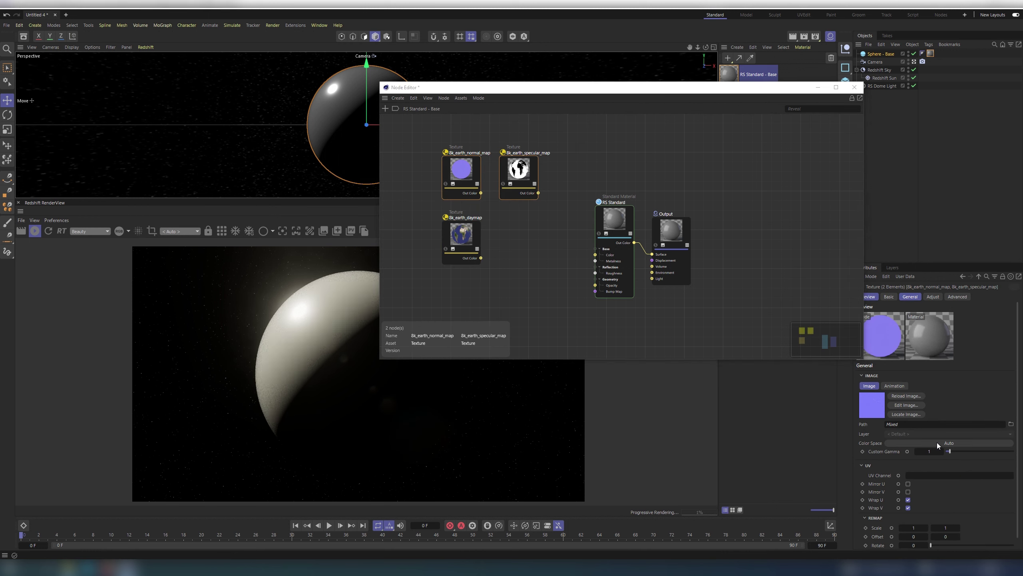
left_click(937, 442)
mouse_move(931, 520)
left_click(870, 502)
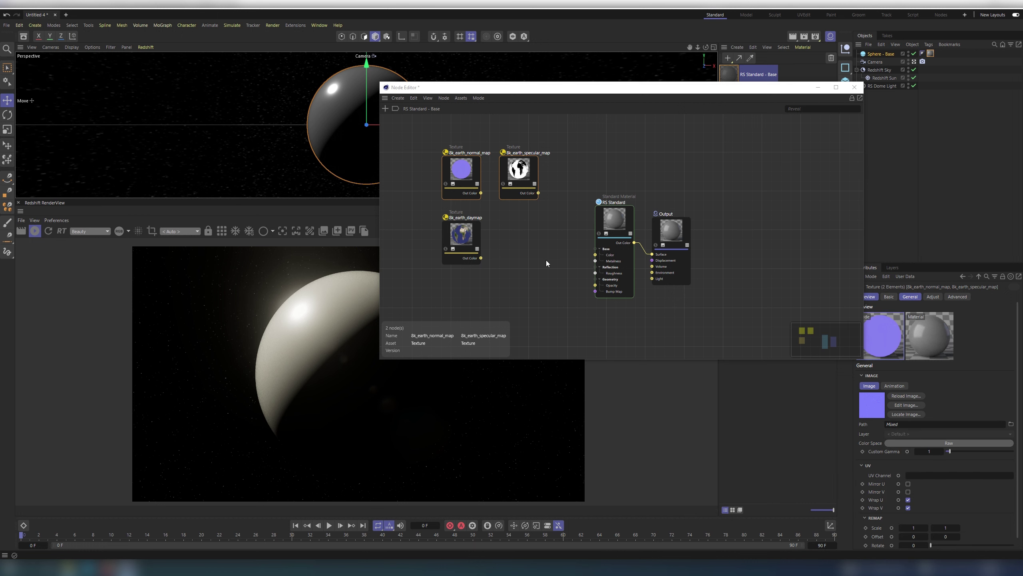
Connect the 8k_earth_daymap output to the RS Standard node's base Color input.
left_click(525, 233)
left_click_drag(481, 258, 595, 255)
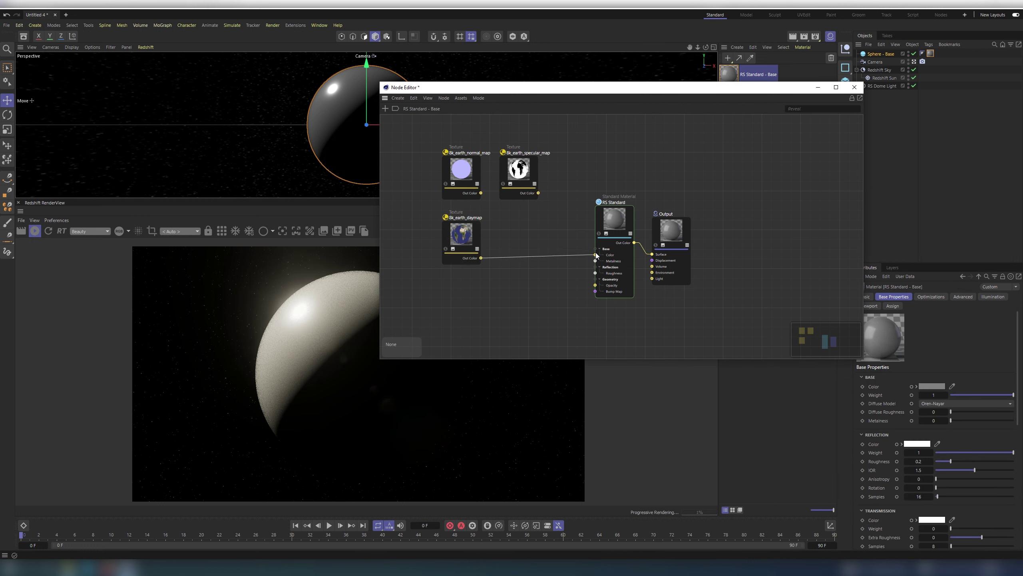
left_click_drag(572, 87, 687, 103)
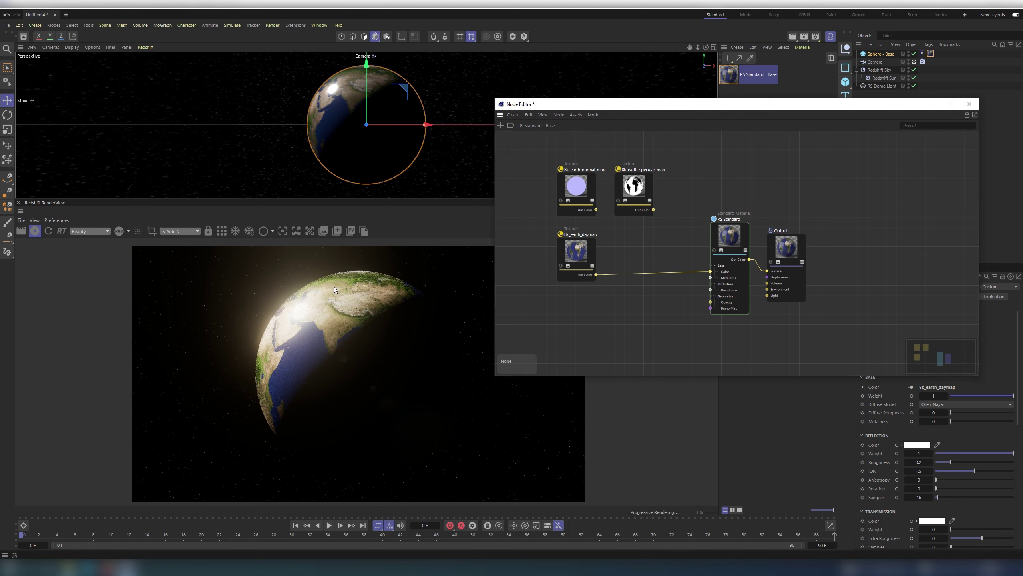
Place the 8k_earth_specular_map node below the daymap and connect its output to the RS Standard node's reflection Weight.
left_click_drag(641, 184, 732, 234)
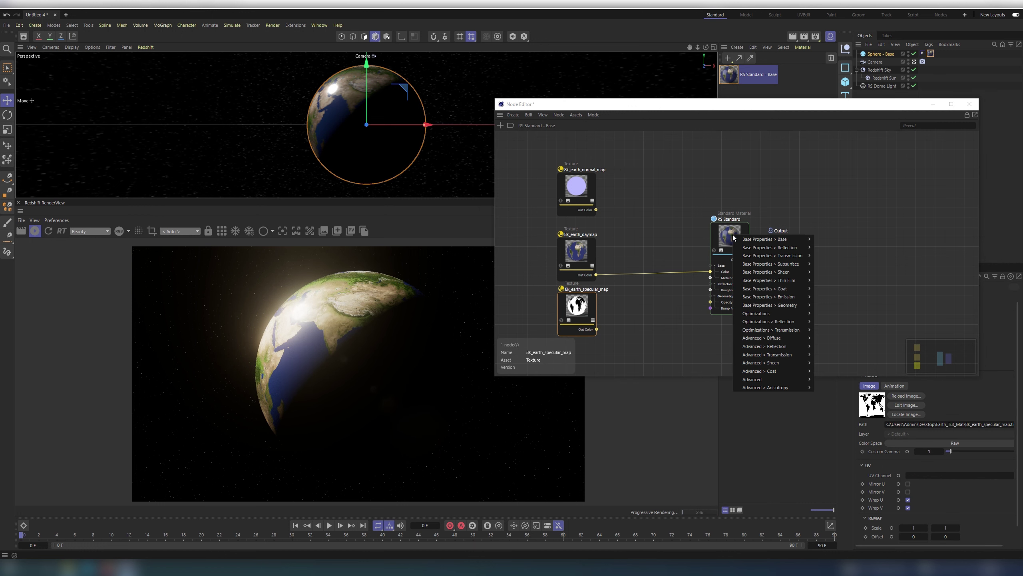
mouse_move(773, 247)
left_click(830, 255)
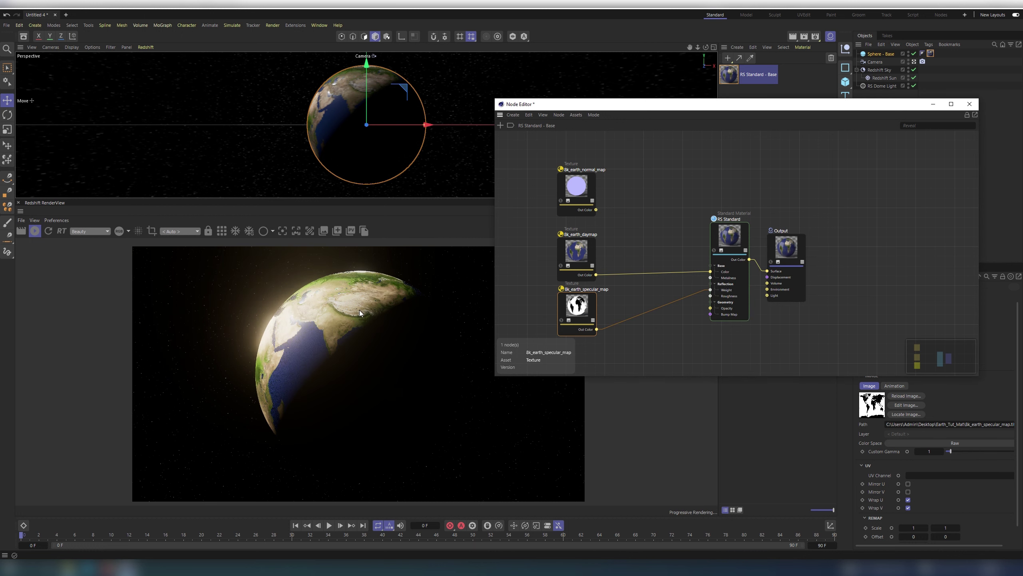
Place the normal map below the specular map and route it through a new Bump Map node into RS Standard's Bump Map input.
middle_click_drag(650, 214, 659, 163)
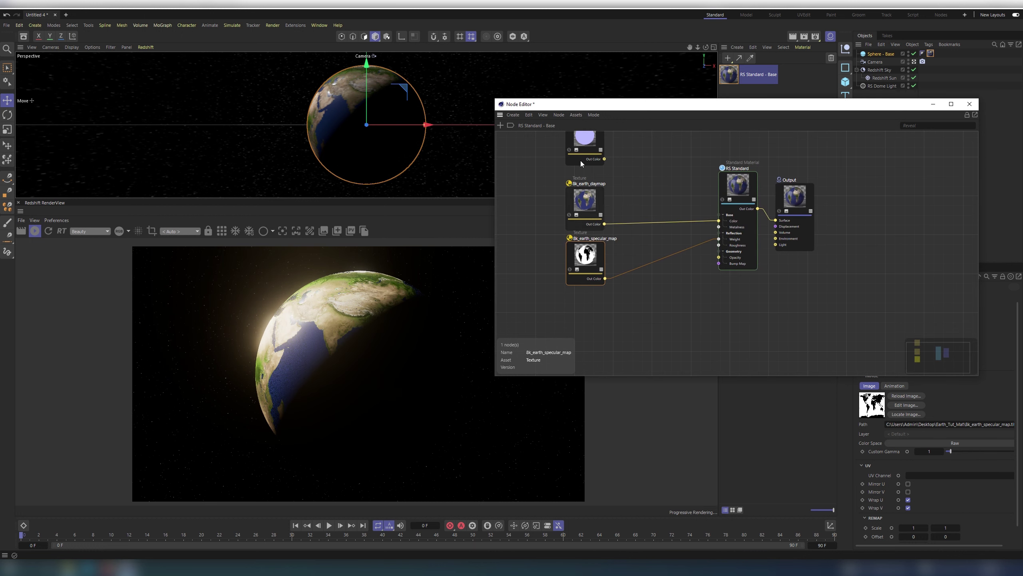
left_click_drag(583, 142, 586, 320)
double_click(650, 311)
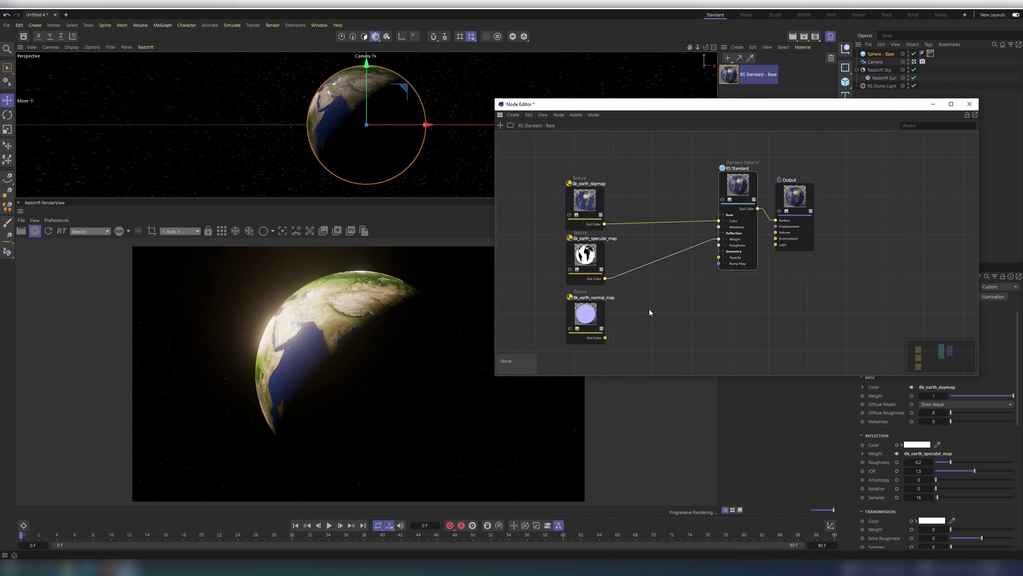
type("bump")
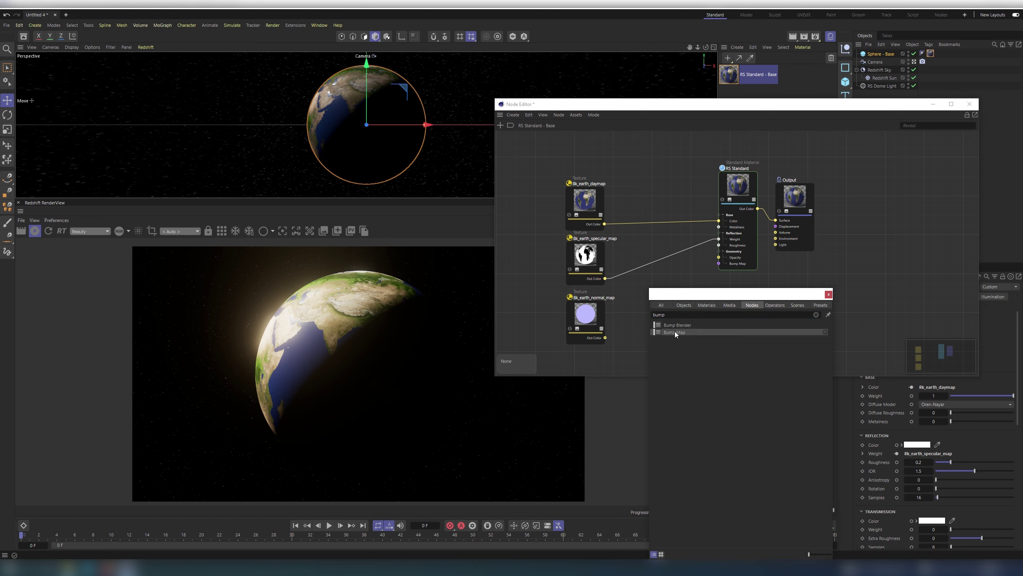
left_click(675, 331)
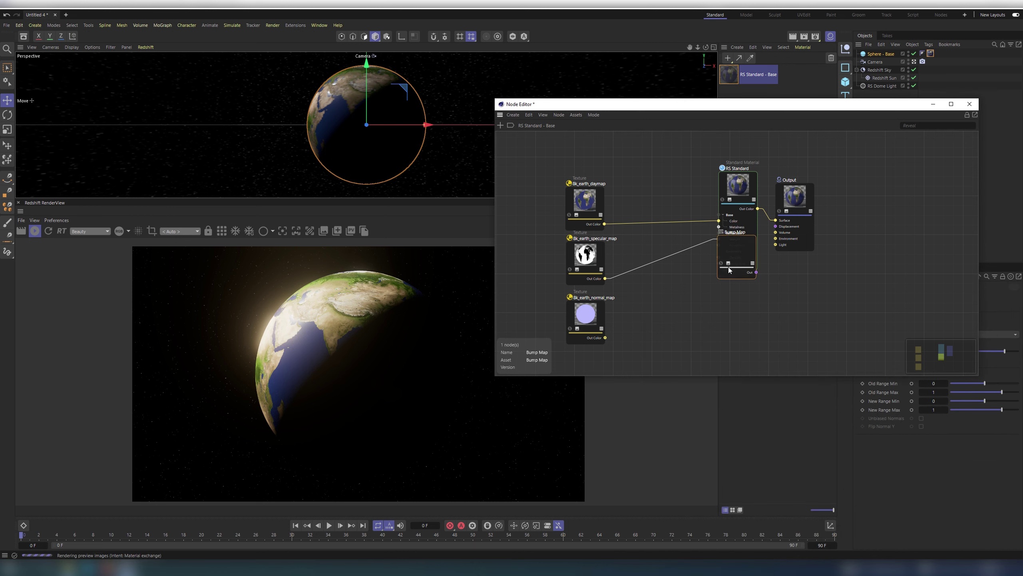
left_click_drag(605, 337, 719, 263)
left_click(735, 332)
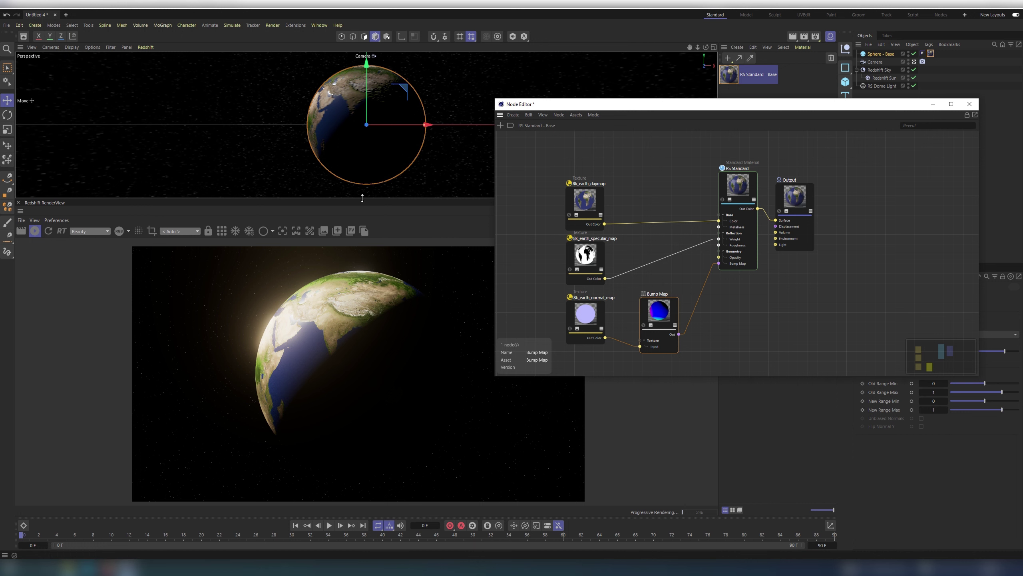
Enlarge the render preview area, close the node editor and clear the object selection.
left_click_drag(362, 199, 362, 174)
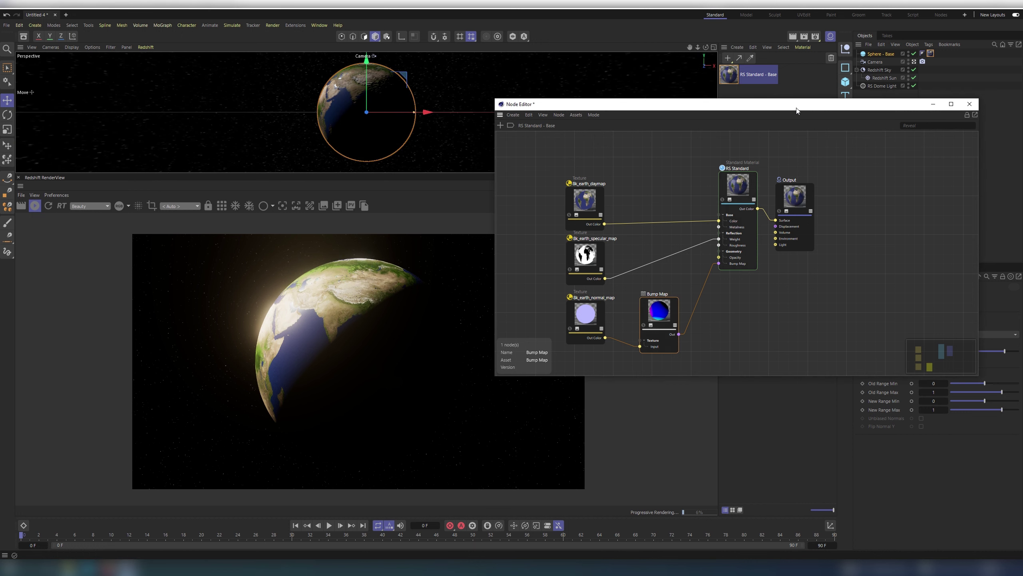
left_click_drag(792, 104, 709, 92)
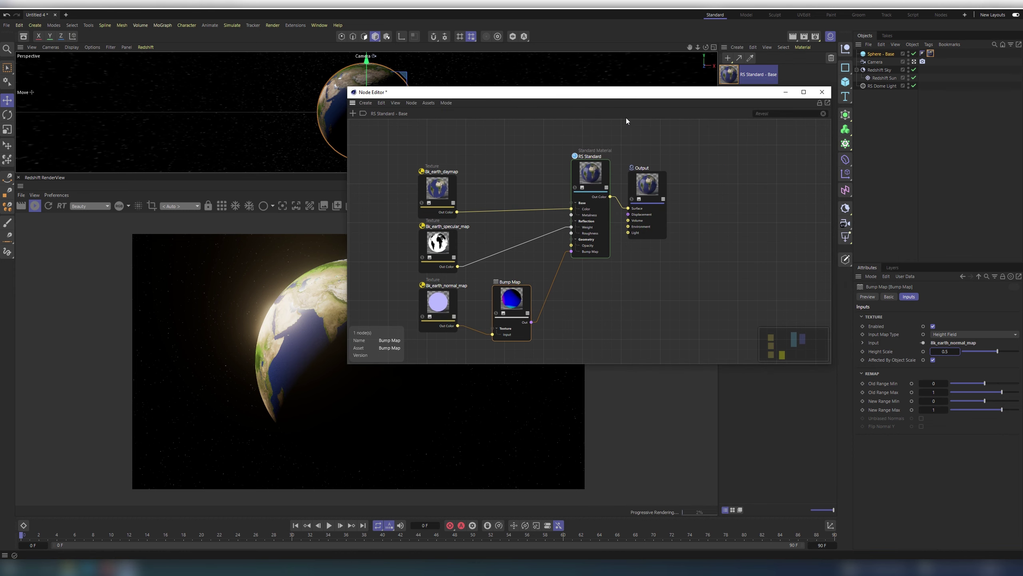
left_click_drag(632, 92, 752, 104)
left_click(899, 110)
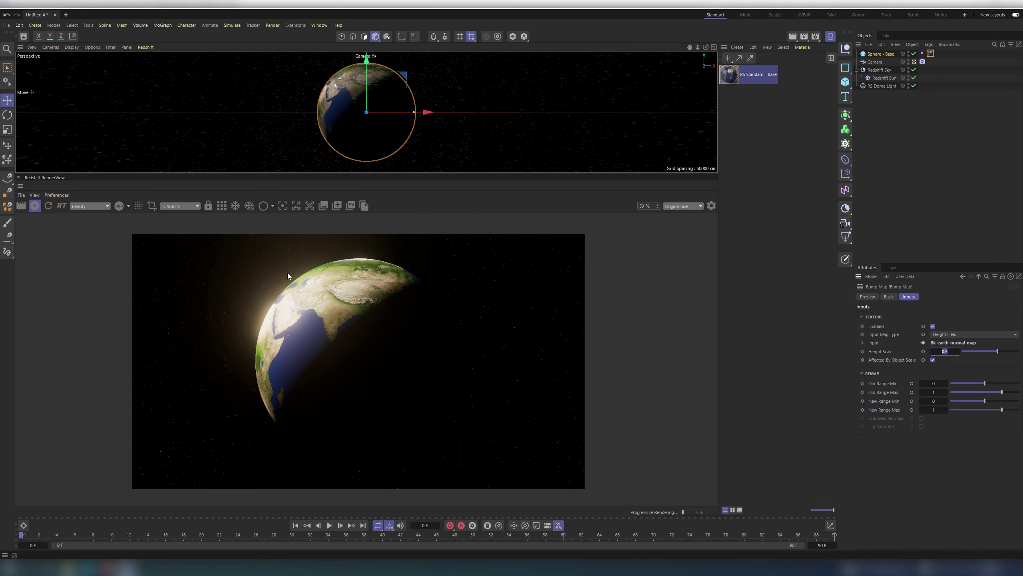
left_click(897, 118)
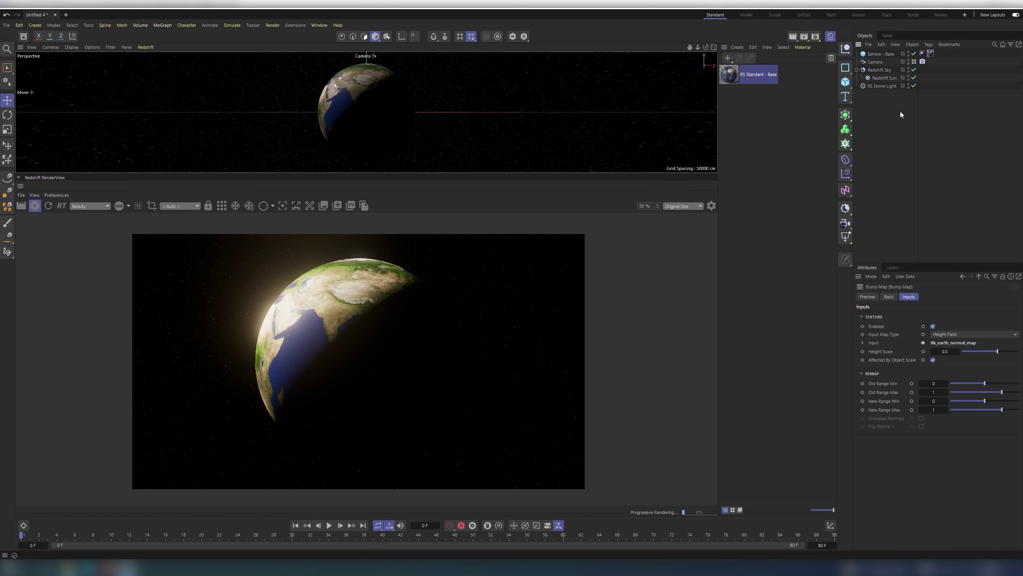
Make Sphere - Base editable, select all its polygons and create a vertex map with Set Vertex Weight.
left_click(882, 54)
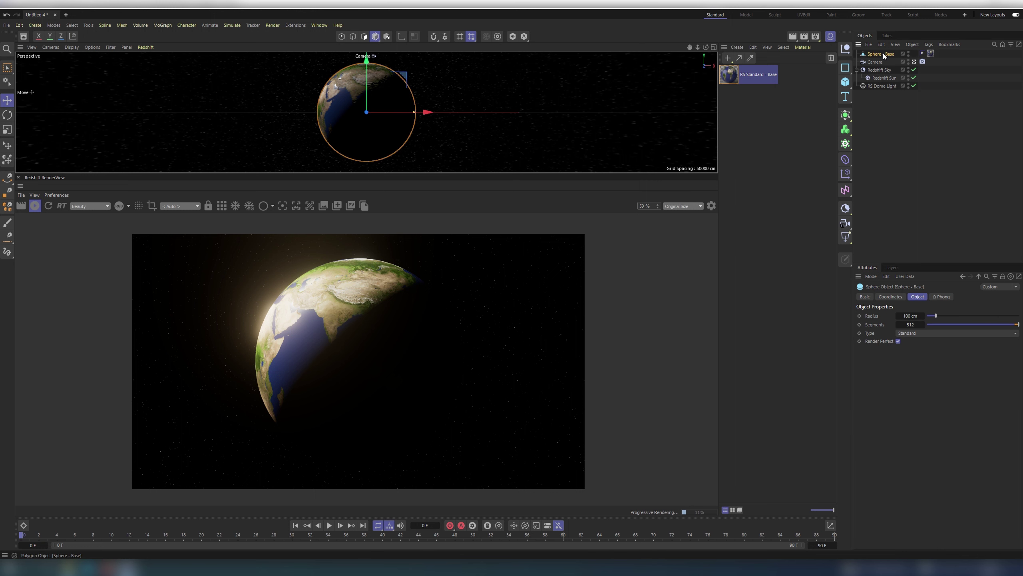
left_click(364, 37)
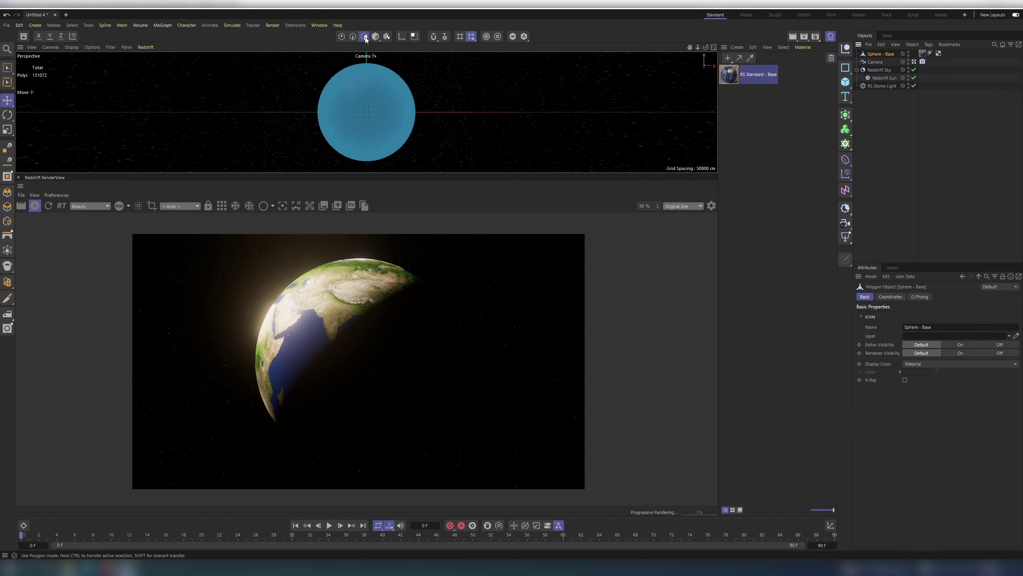
key("ctrl+a")
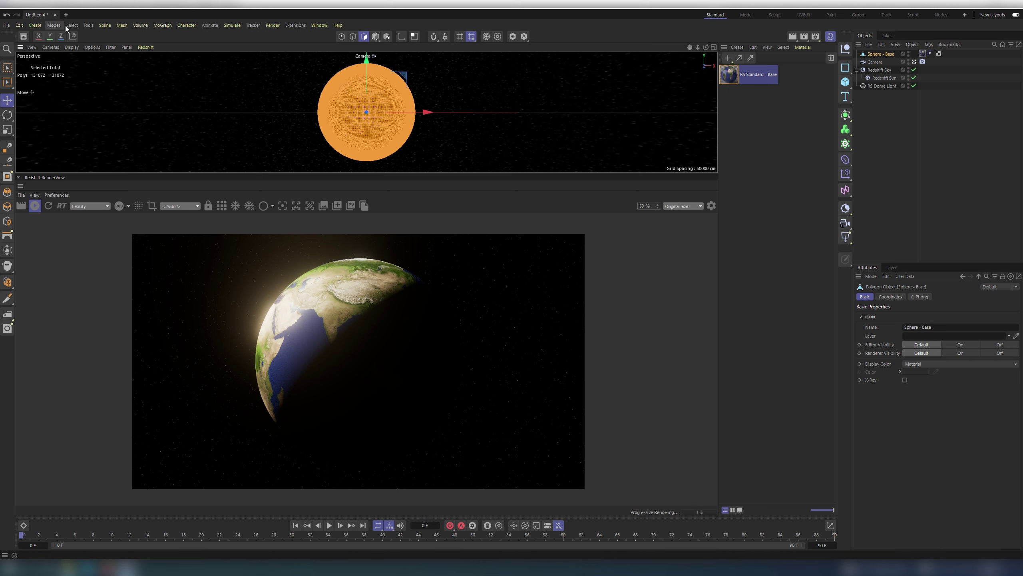
left_click(72, 25)
left_click(98, 296)
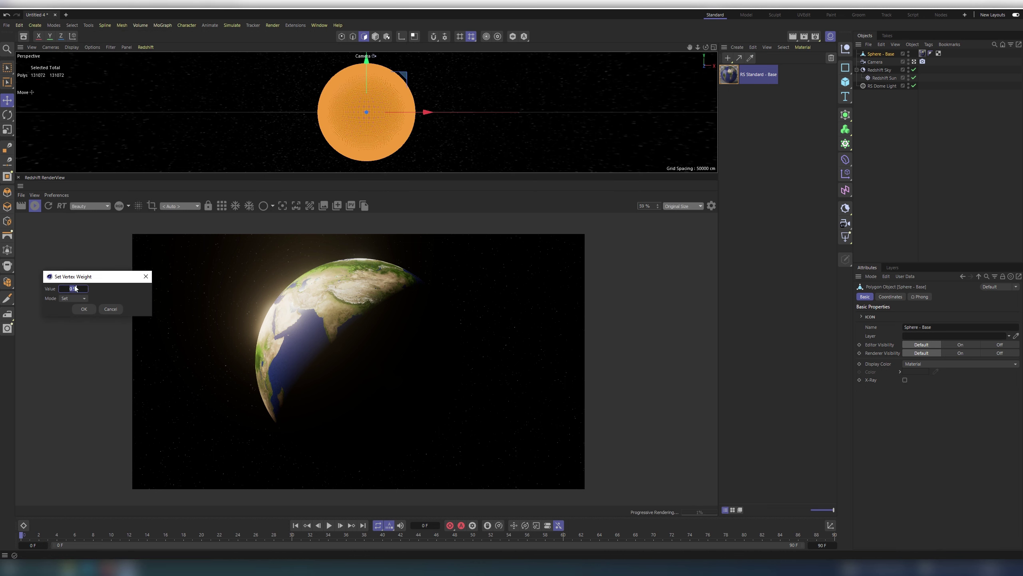
left_click(84, 309)
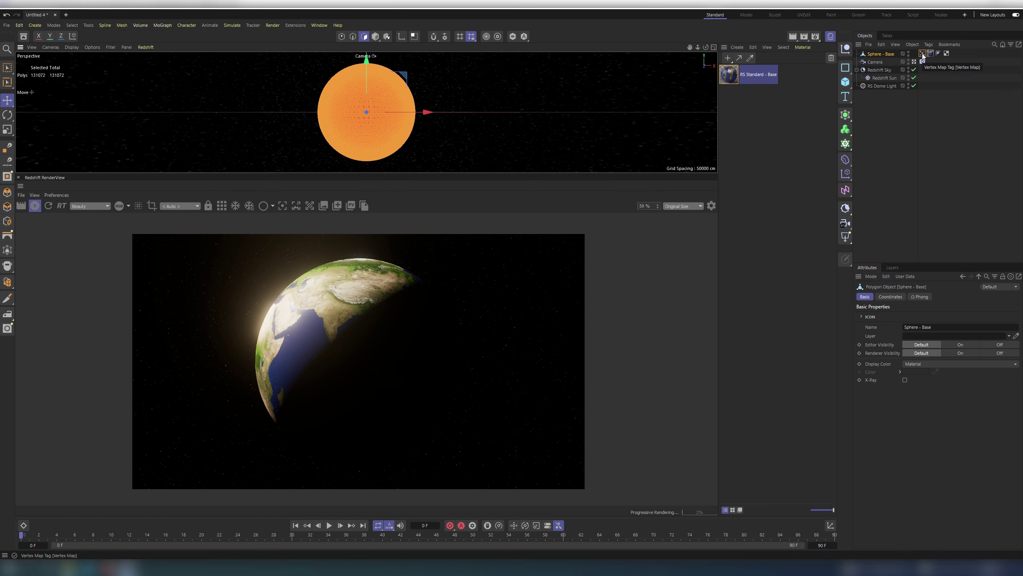
Rename the sphere's vertex map as Day/Night, enable Use Fields and turn off the Freeze layer.
left_click(922, 53)
left_click(903, 318)
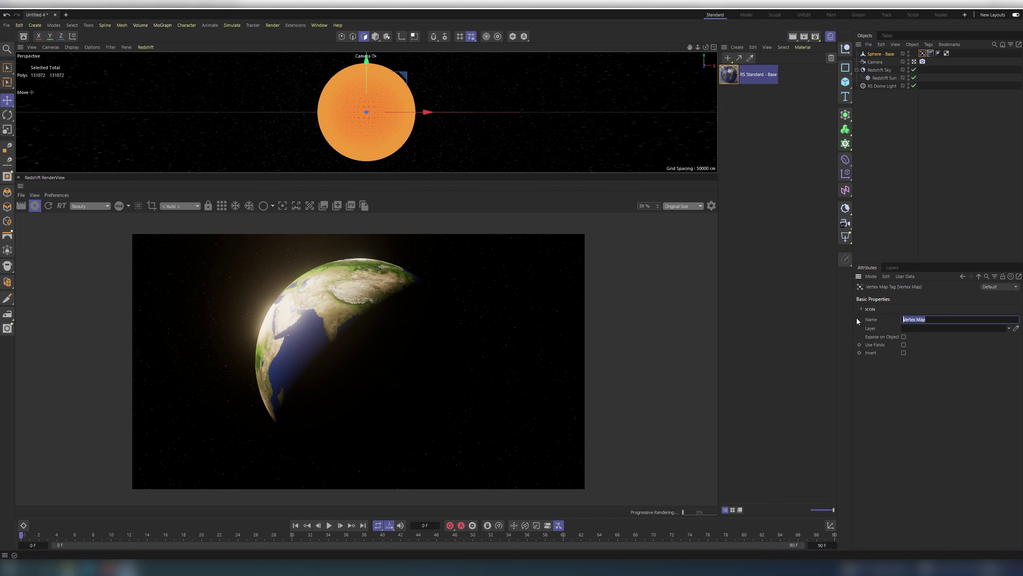
type("Day/Night")
key("Return")
left_click(903, 344)
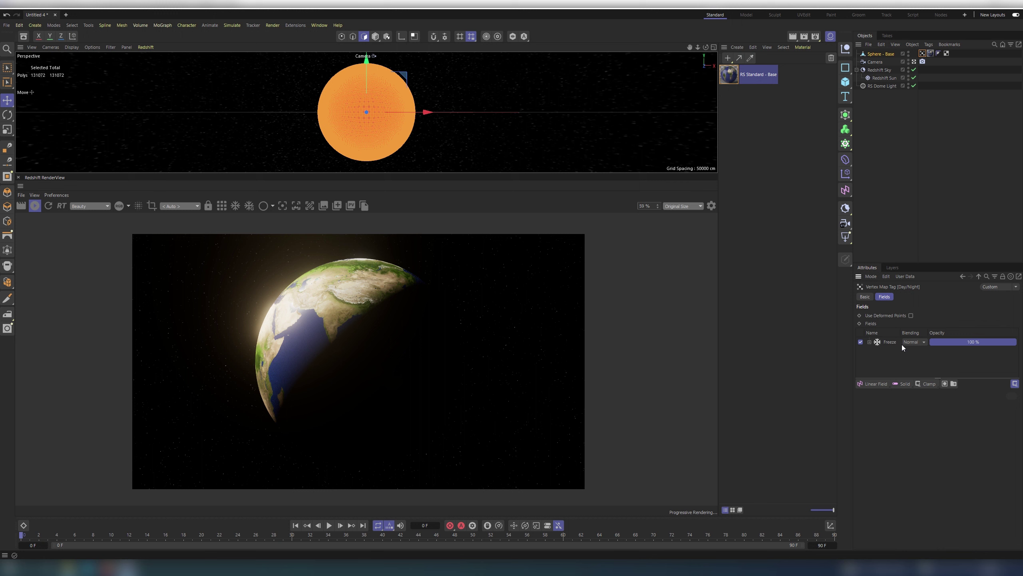
left_click(861, 342)
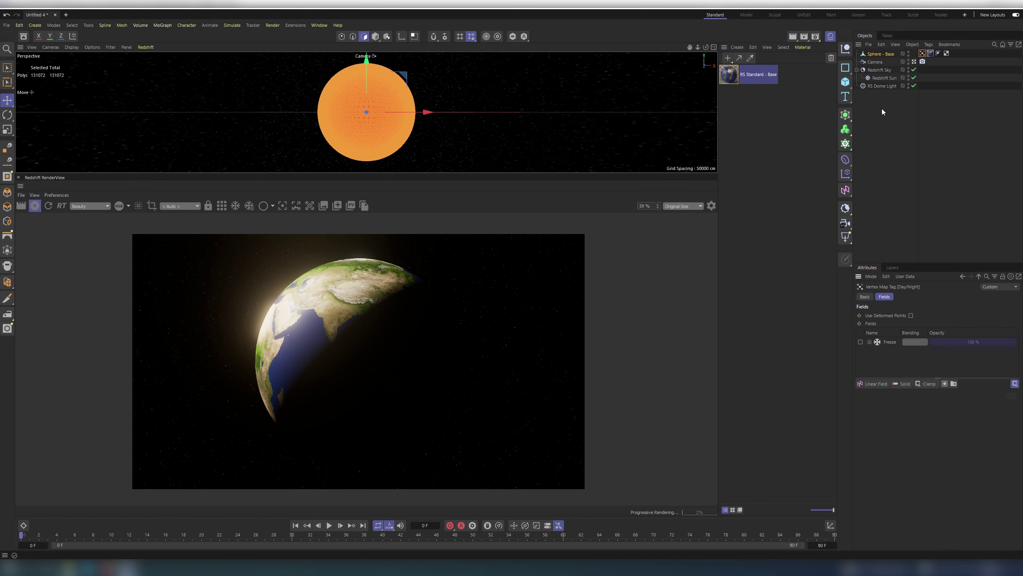
Create a Linear Field and add it to the Day/Night vertex map's field list.
left_click(845, 190)
left_click(866, 192)
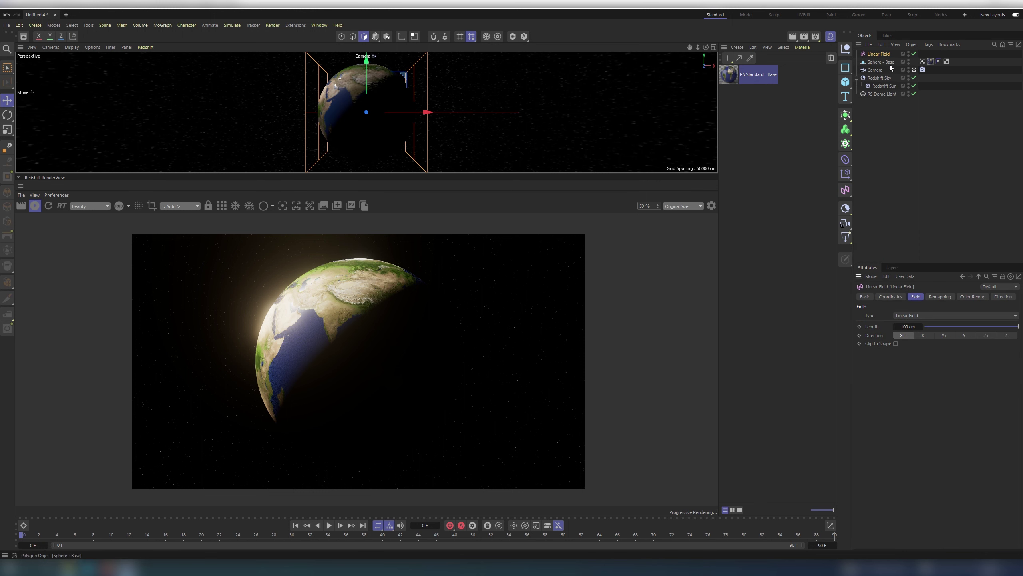
left_click(922, 61)
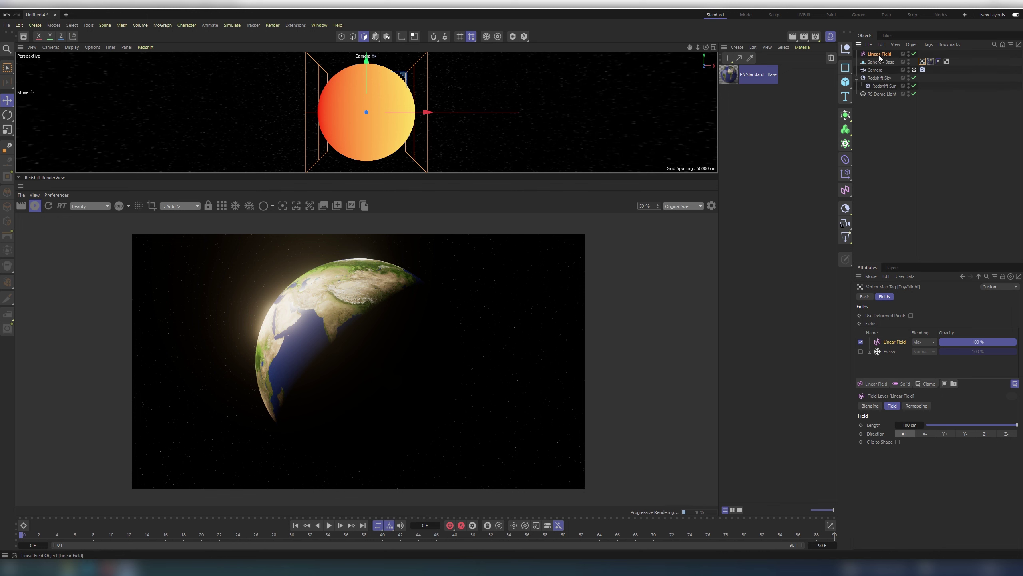
Make the Linear Field a child of Redshift Sun and set its rotation to H 90°, P 0° and B 0°.
left_click_drag(879, 57, 885, 85)
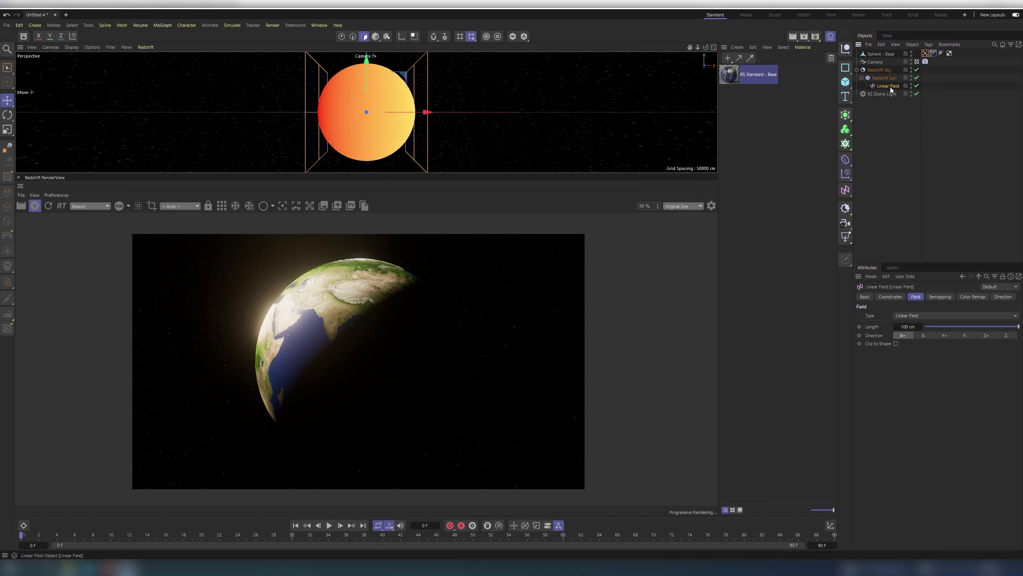
left_click(947, 327)
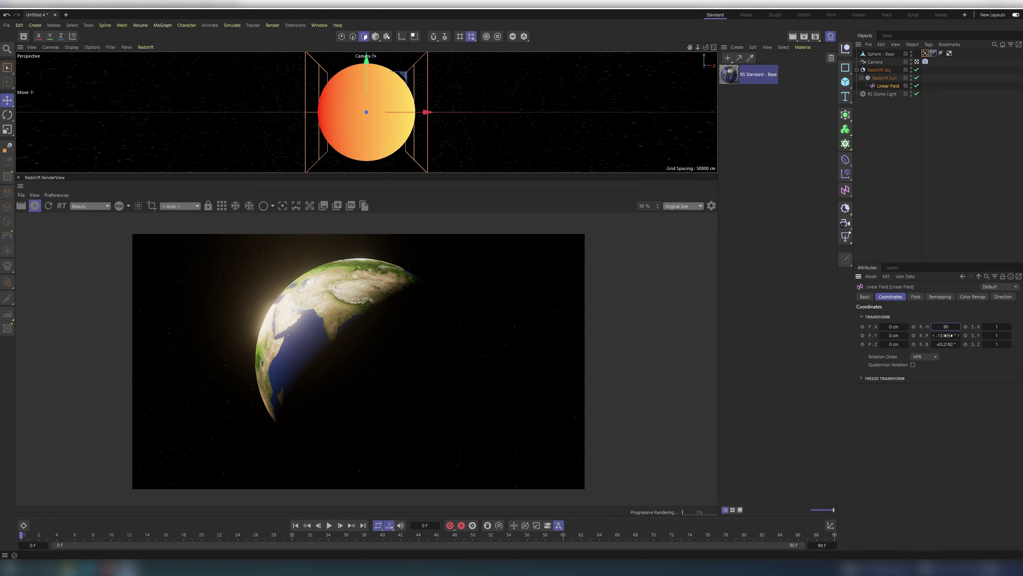
left_click(946, 336)
type("0")
left_click(946, 344)
type("0")
key("Return")
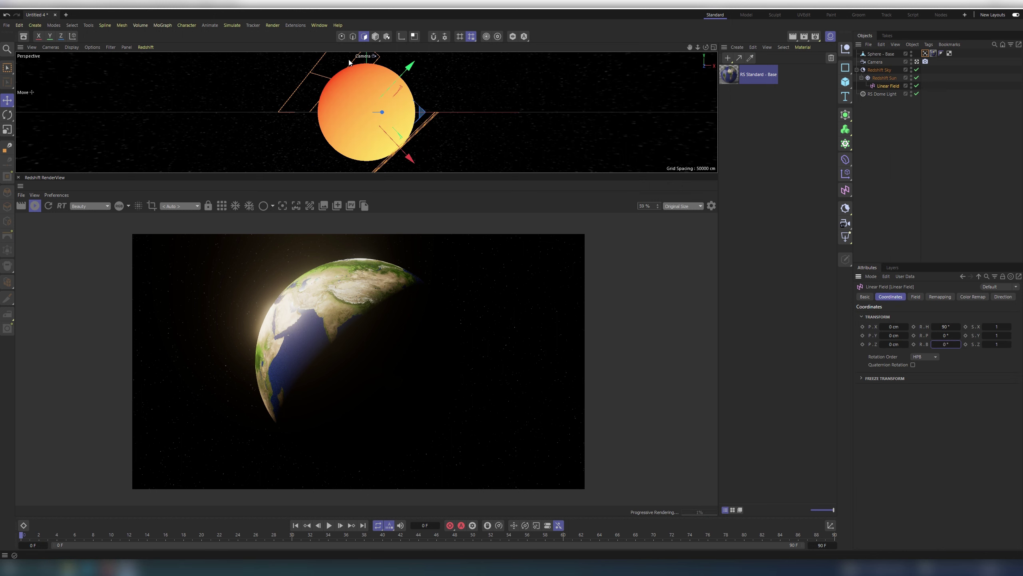
Reopen the RS Standard - Base node graph and move the RS Standard and Output nodes to leave more room between nodes.
double_click(731, 78)
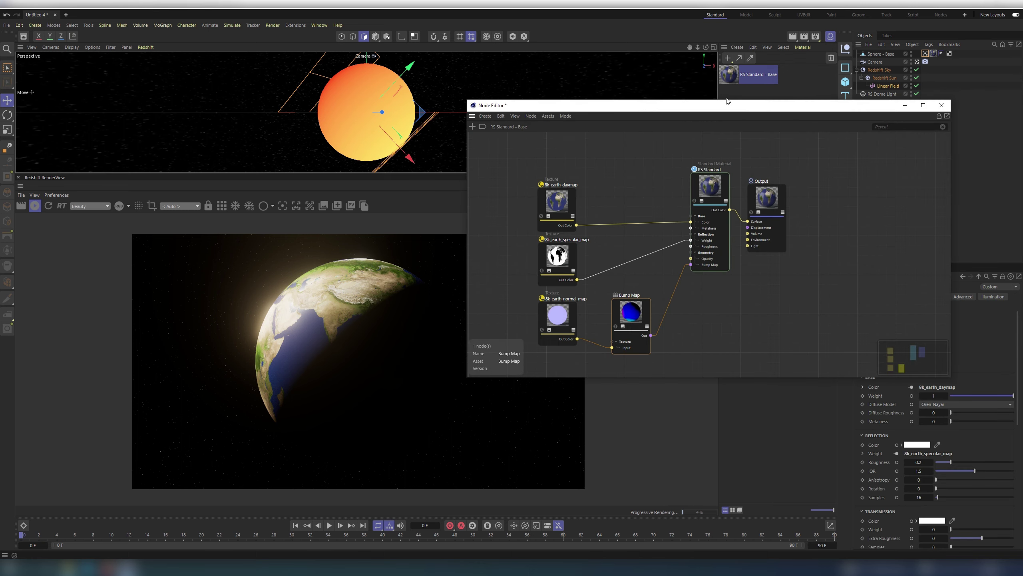
left_click_drag(711, 108, 581, 132)
left_click_drag(687, 189, 581, 244)
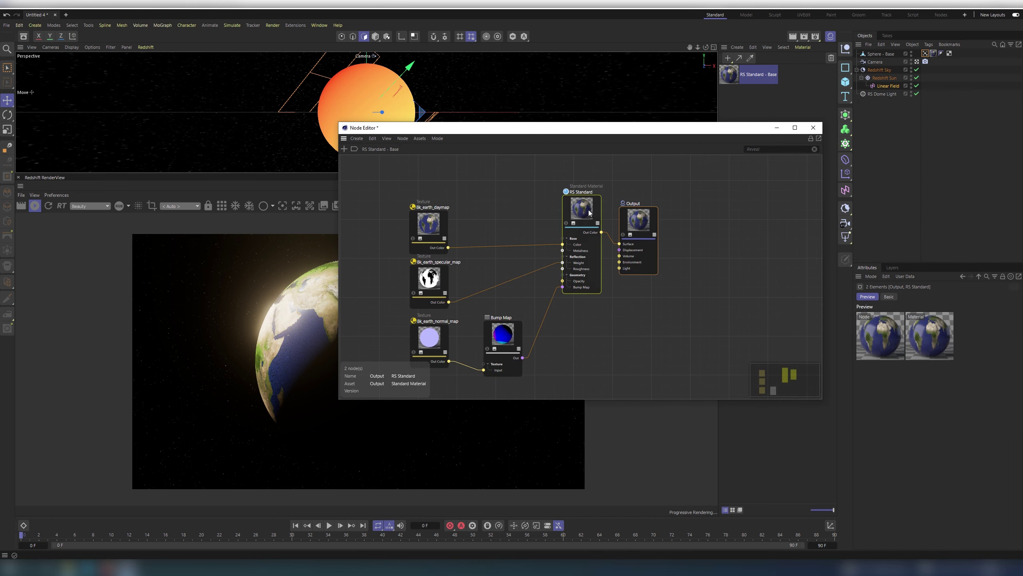
left_click_drag(582, 210, 582, 251)
left_click(617, 188)
left_click_drag(517, 126, 605, 129)
left_click_drag(728, 262, 749, 264)
middle_click_drag(587, 191, 580, 223)
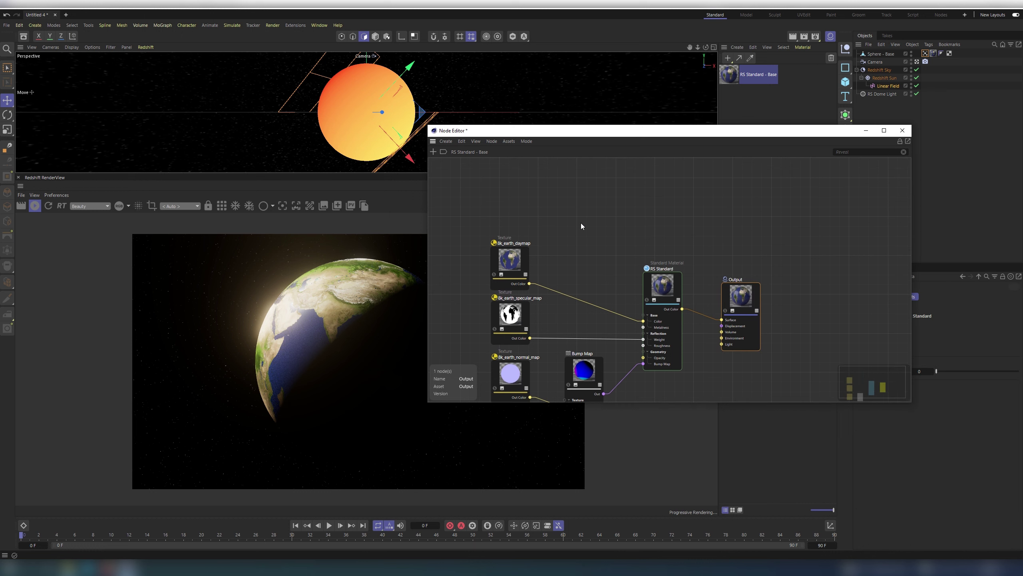
scroll(576, 202, "down", 1)
left_click(576, 202)
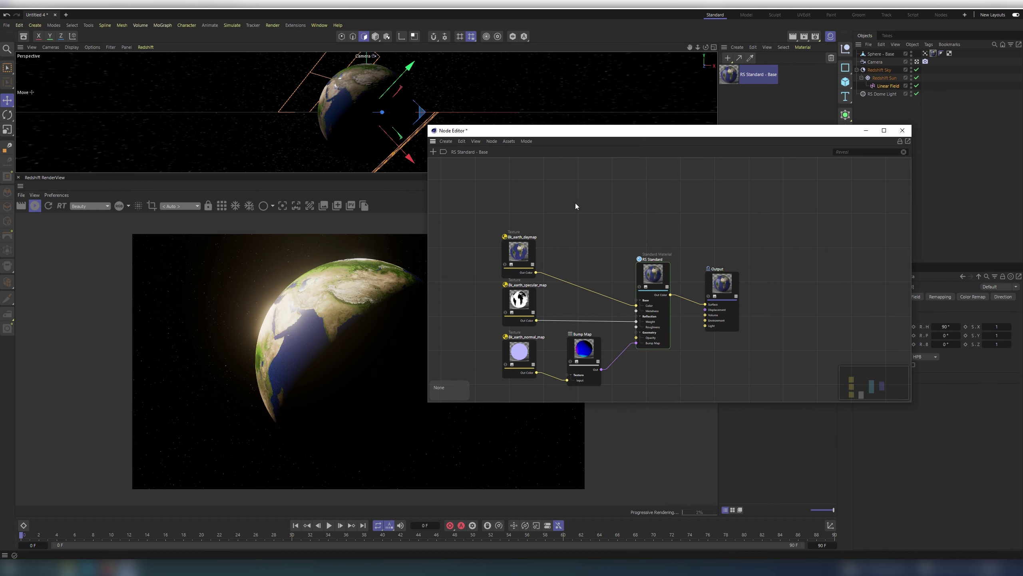
Add a Vertex Attribute node above the daymap texture and assign the sphere's Day/Night vertex map as its attribute name.
double_click(577, 211)
type("vertex")
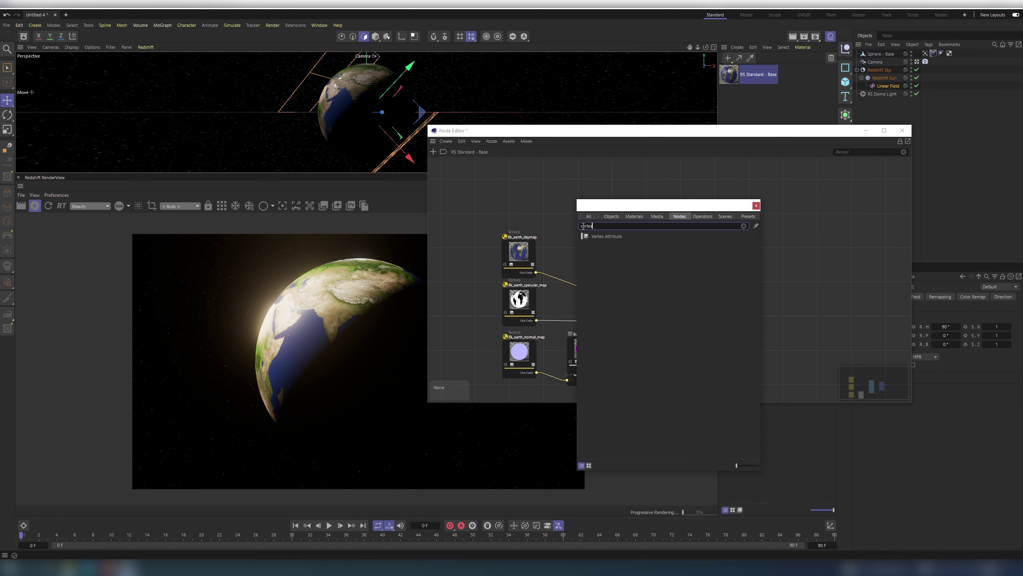
left_click(606, 237)
left_click_drag(582, 227, 522, 195)
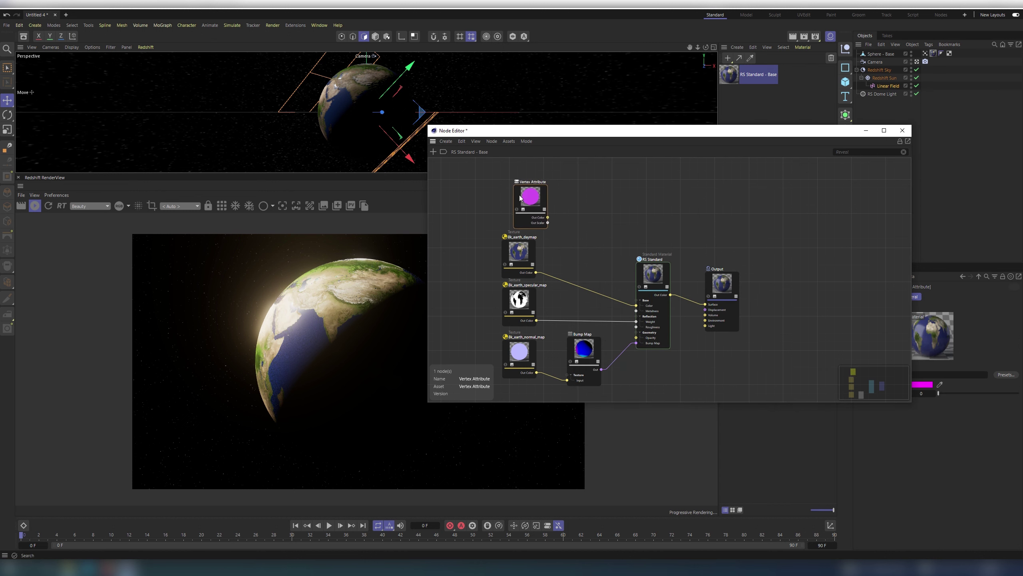
left_click_drag(783, 134, 716, 134)
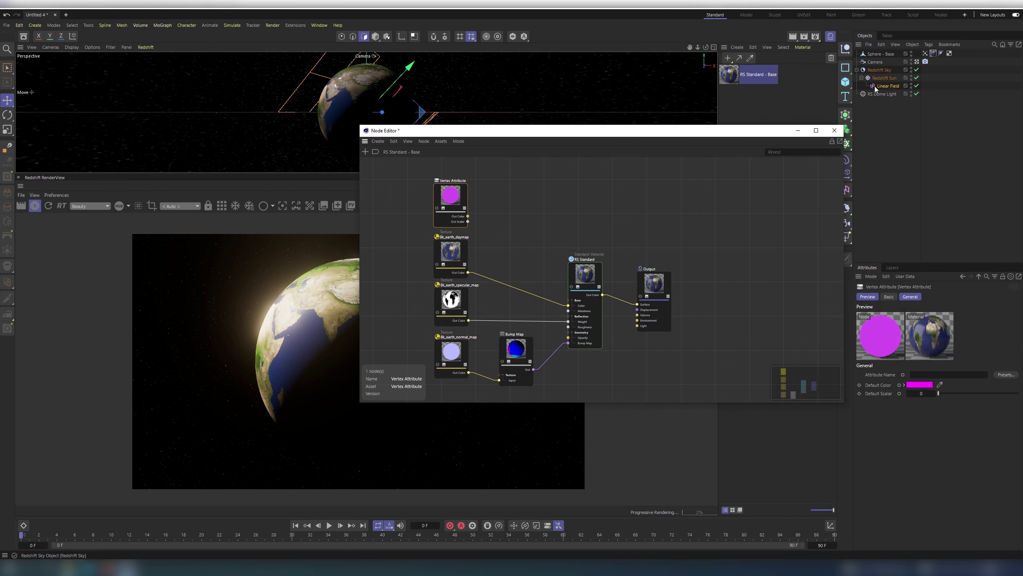
left_click_drag(926, 53, 957, 150)
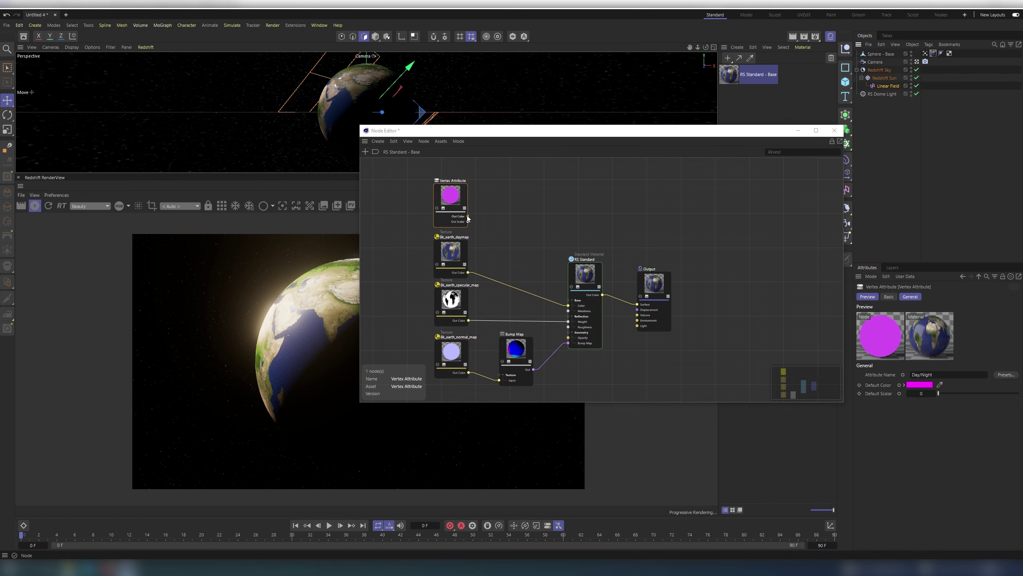
Preview the Vertex Attribute by feeding its Out Color into the Output node's Surface.
left_click_drag(468, 216, 636, 304)
left_click_drag(509, 135, 588, 131)
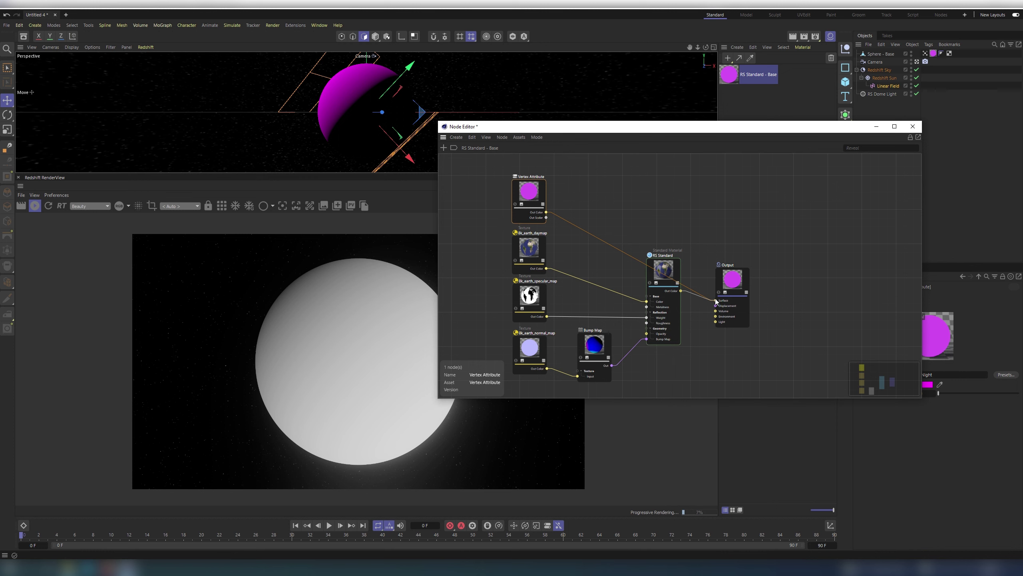
left_click_drag(715, 300, 635, 274)
Bring 8k_earth_nightmap.jpg from the Earth_Tut_Mat folder into the graph, preview it through the Output's Surface, and place Vertex Attribute below it.
left_click(68, 567)
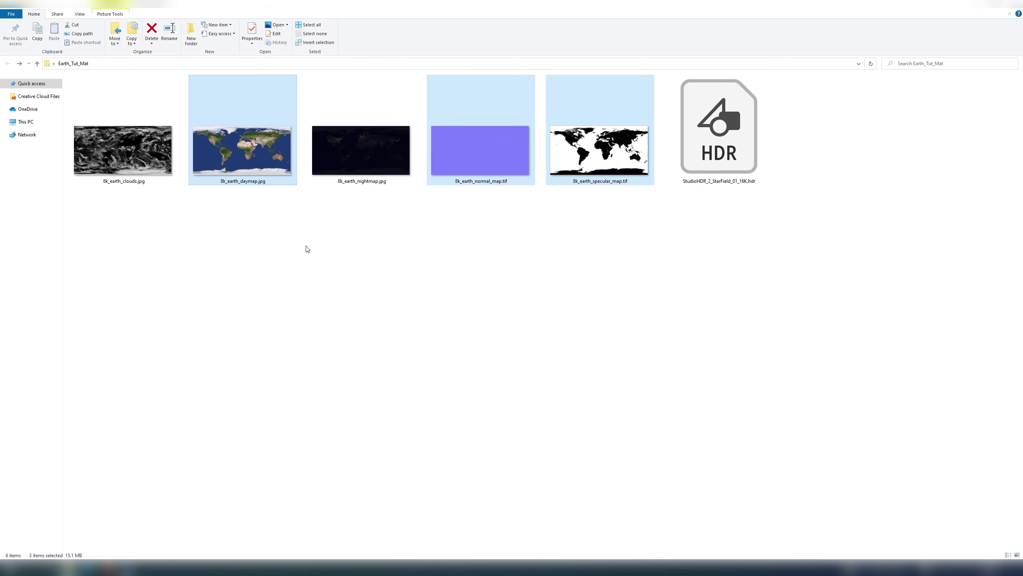
left_click(360, 149)
left_click_drag(361, 153, 716, 305)
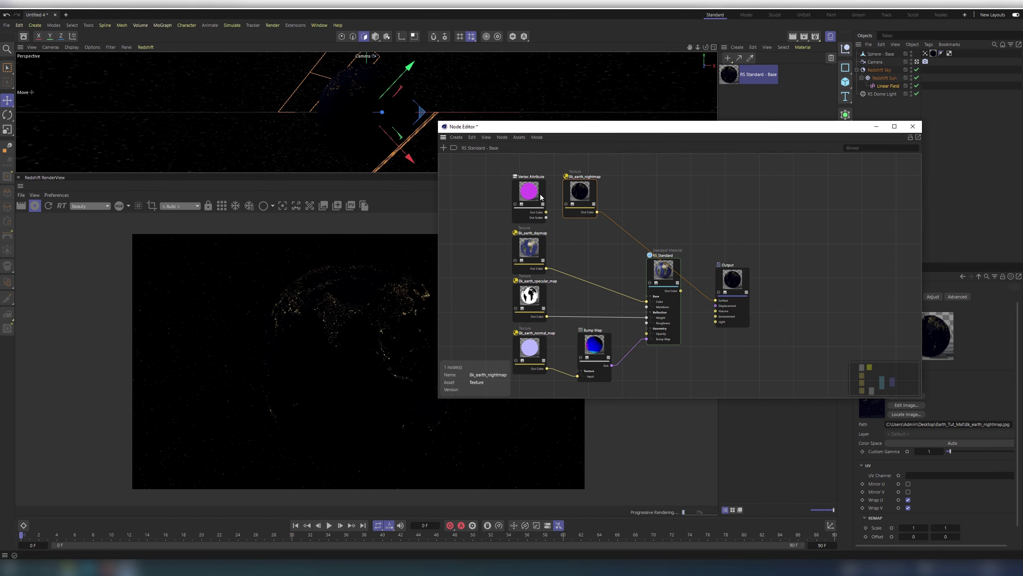
left_click_drag(534, 198, 589, 246)
Add a Color Composite node with the nightmap as Base Color and the Vertex Attribute's Out Color as Blend Color.
left_click(629, 195)
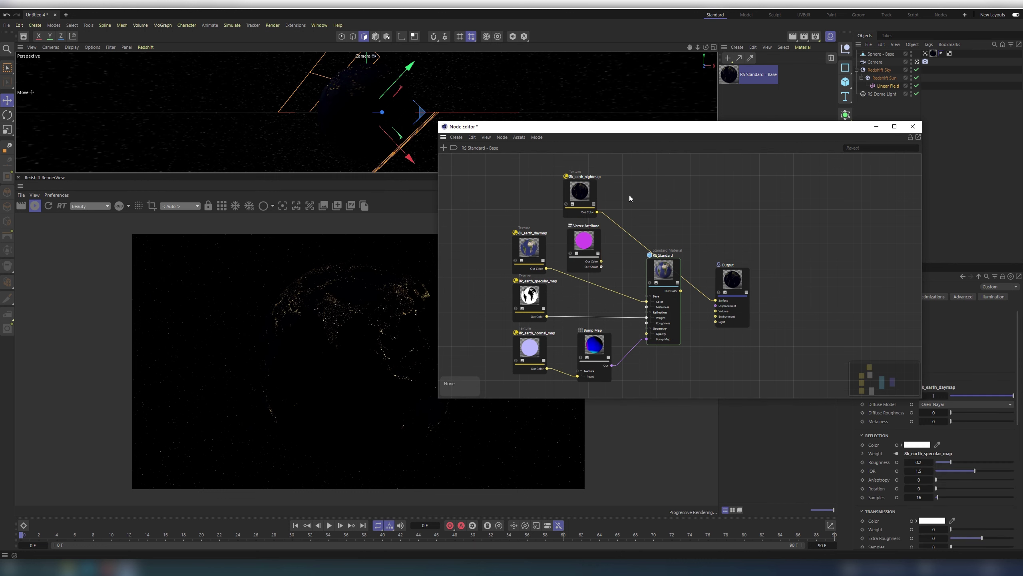
key("shift+c")
type("co")
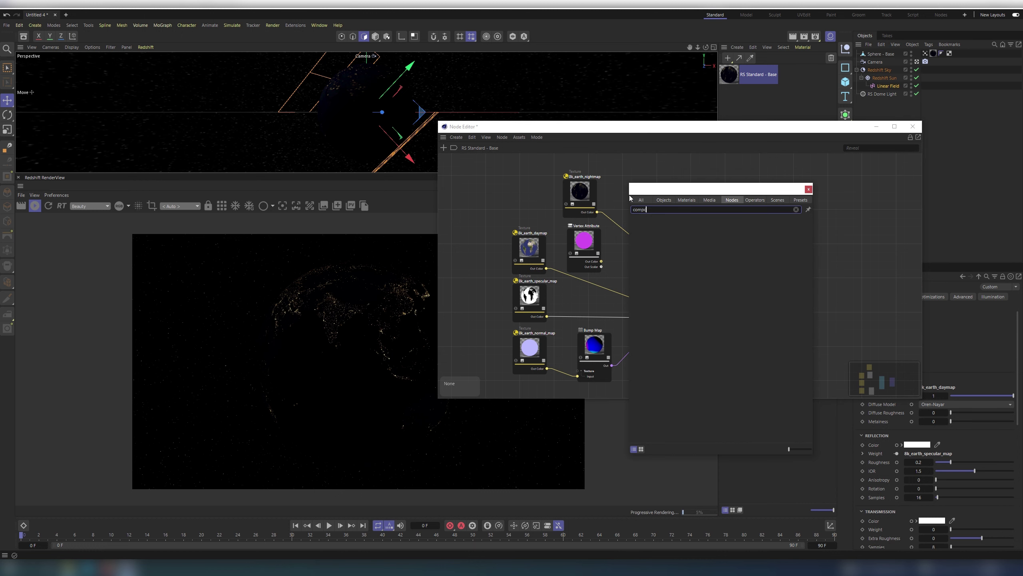
type("mpos")
double_click(657, 220)
left_click_drag(663, 266, 658, 186)
left_click_drag(597, 212, 642, 220)
left_click_drag(601, 261, 641, 224)
Set the Color Composite node's Composite Mode to Multiply.
left_click_drag(804, 125, 731, 122)
left_click(937, 390)
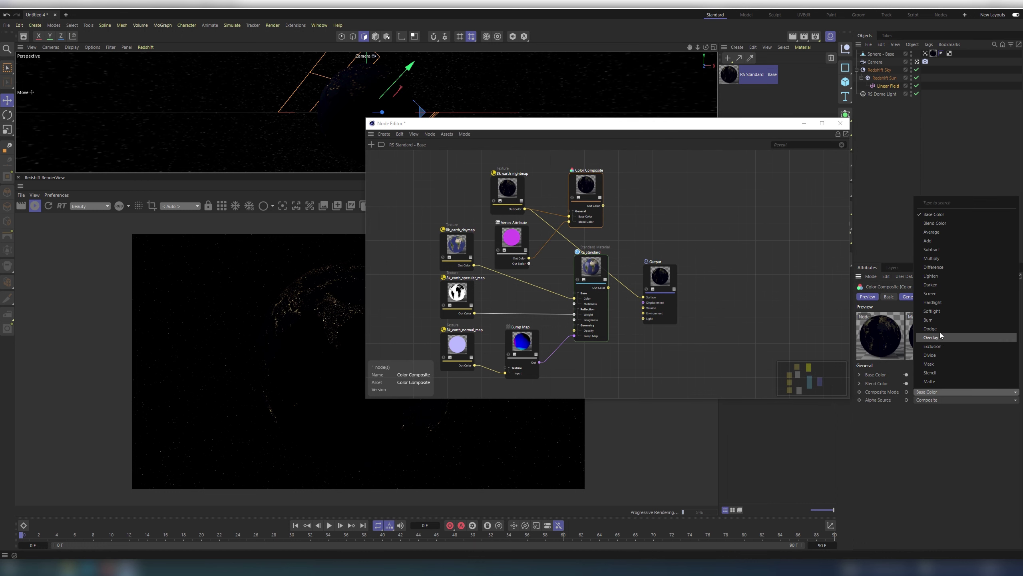
left_click(939, 258)
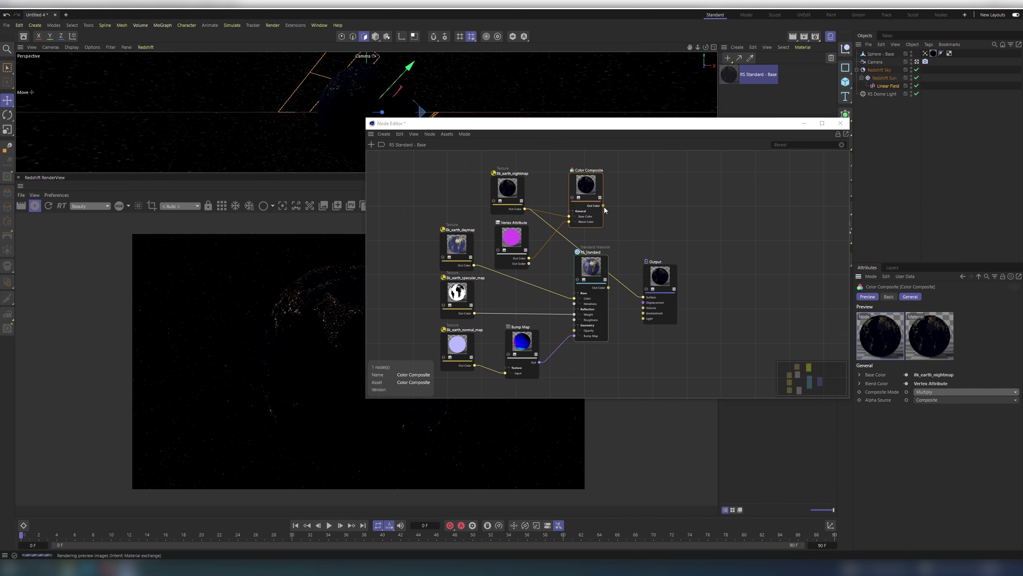
Preview the Color Composite through the Output's Surface and reconnect RS Standard's Out Color to it.
left_click_drag(603, 205, 643, 301)
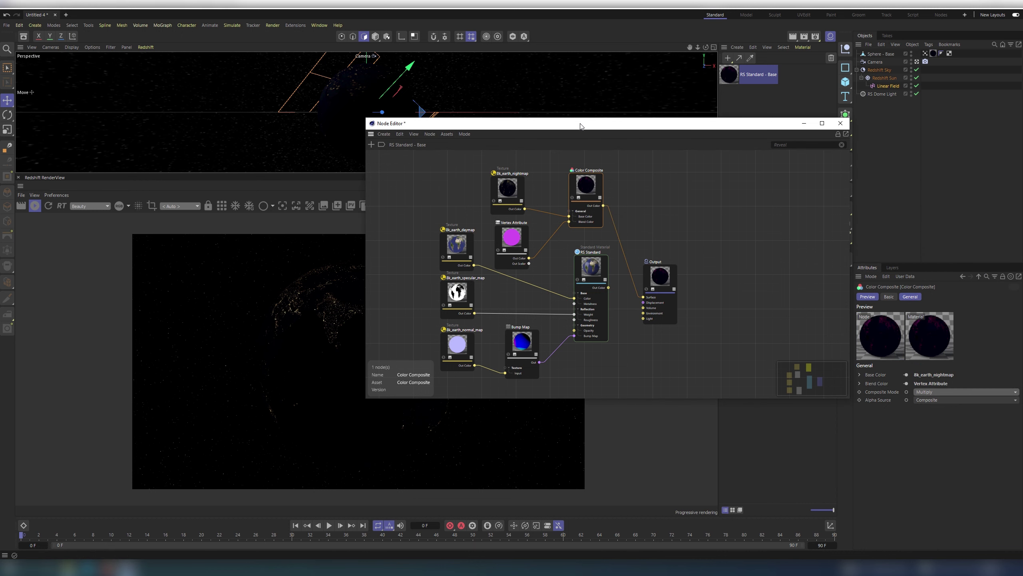
left_click_drag(579, 123, 644, 133)
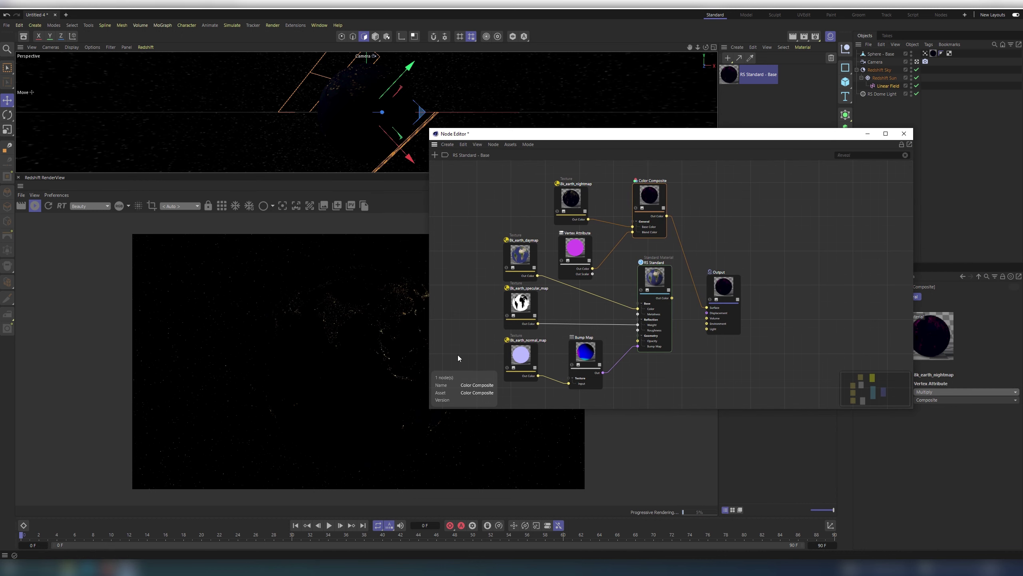
left_click_drag(672, 297, 707, 307)
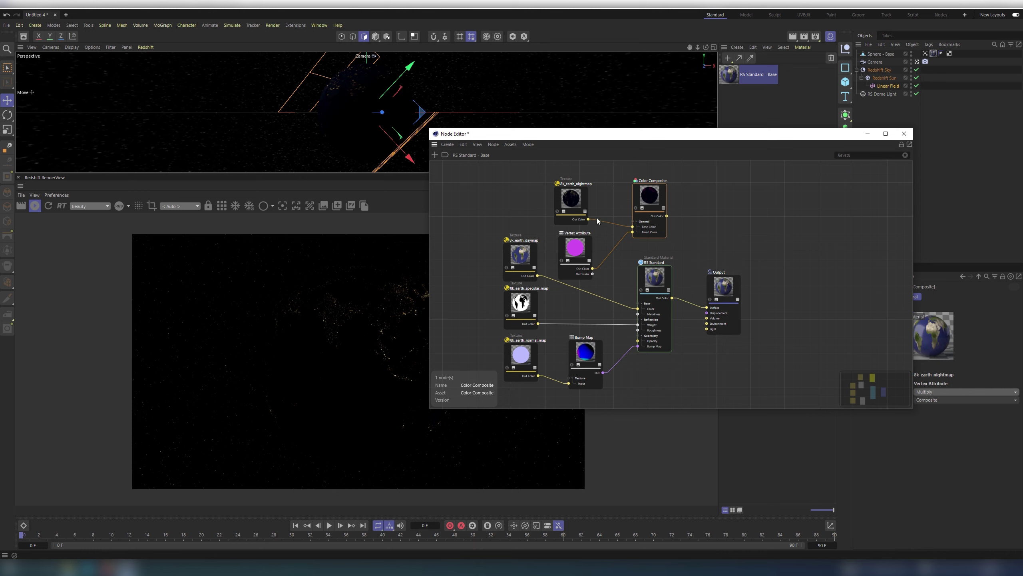
Move the nightmap, Vertex Attribute and Color Composite nodes together to line up with the other texture nodes.
scroll(546, 195, "down", 1)
left_click_drag(670, 185, 554, 250)
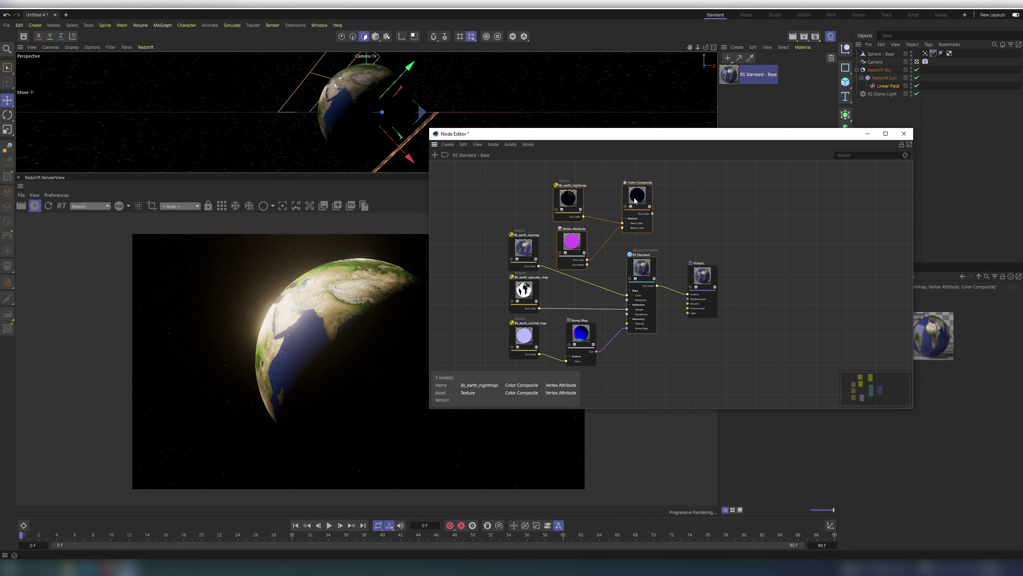
left_click_drag(635, 200, 522, 186)
left_click(560, 206)
middle_click_drag(559, 207, 582, 218)
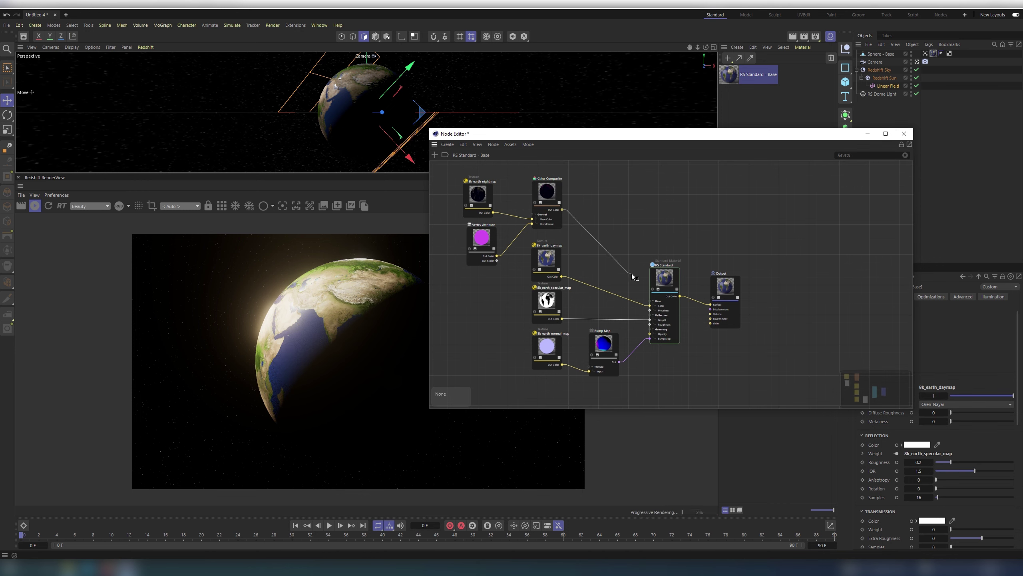
Connect the Color Composite's Out Color to the Emission Color input of RS Standard.
left_click_drag(631, 274, 662, 280)
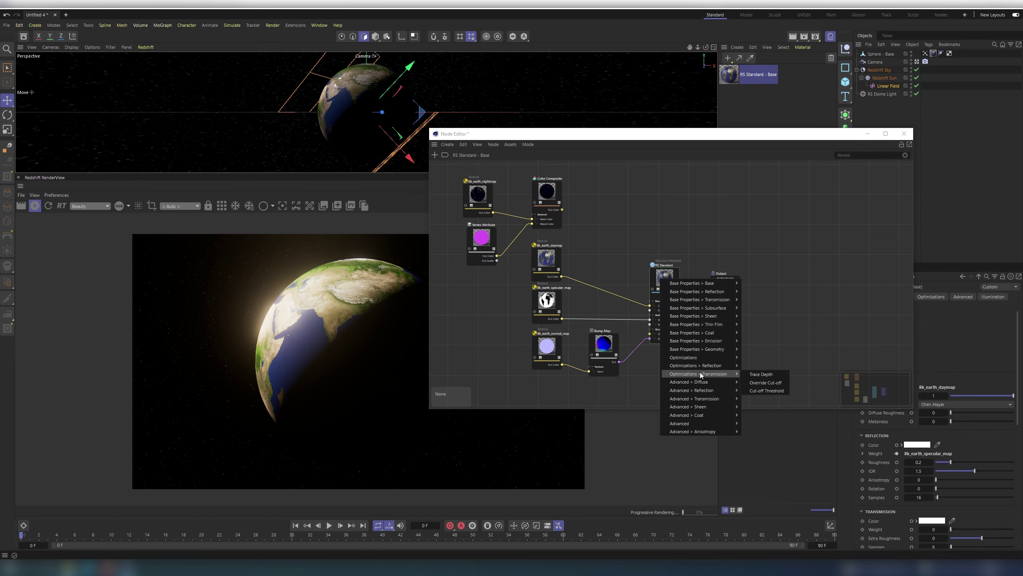
mouse_move(707, 340)
left_click(765, 341)
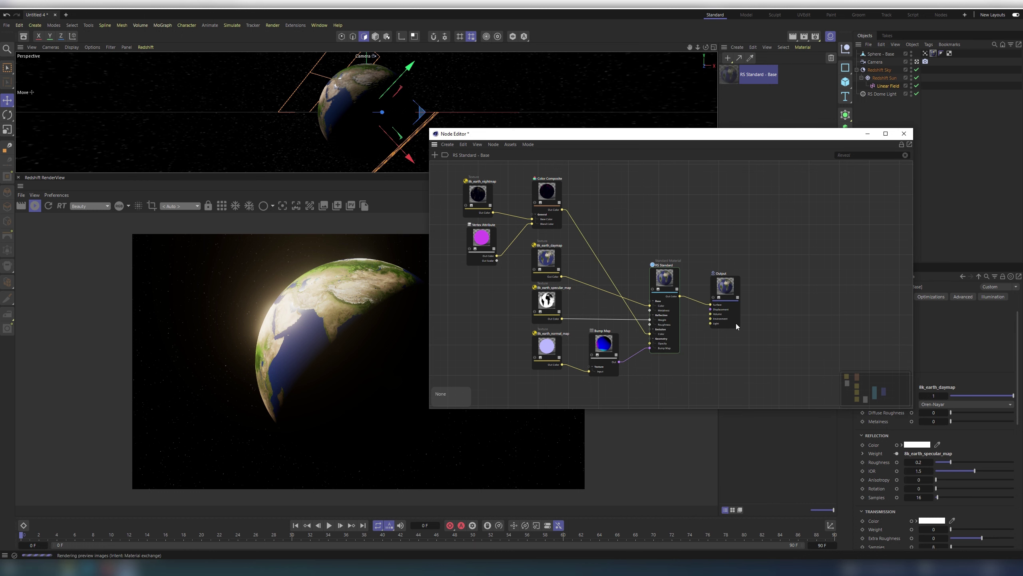
Set the RS Standard node's Emission Weight to 1, minimize the node graph and deselect all objects.
left_click(664, 279)
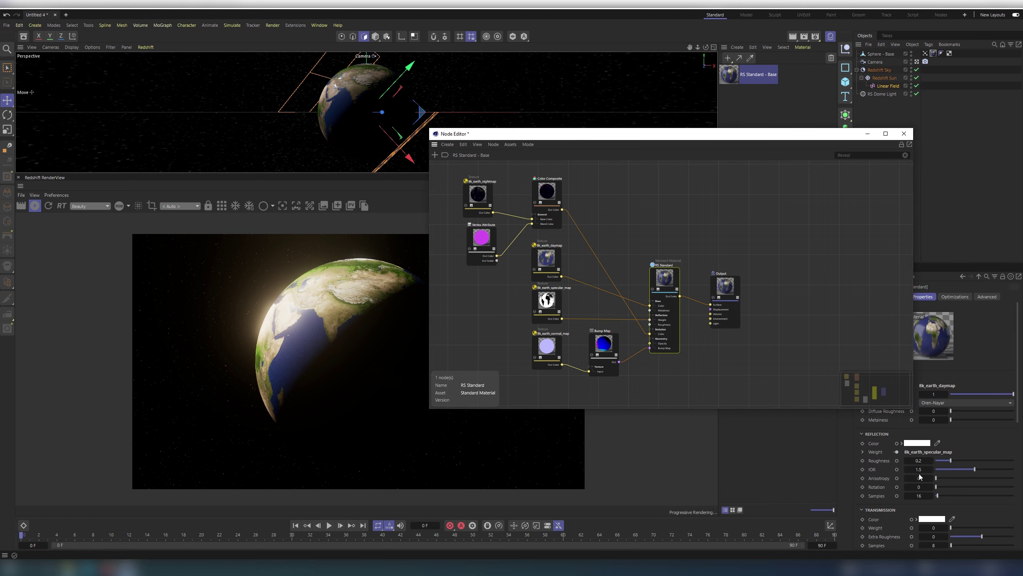
scroll(891, 520, "down", 5)
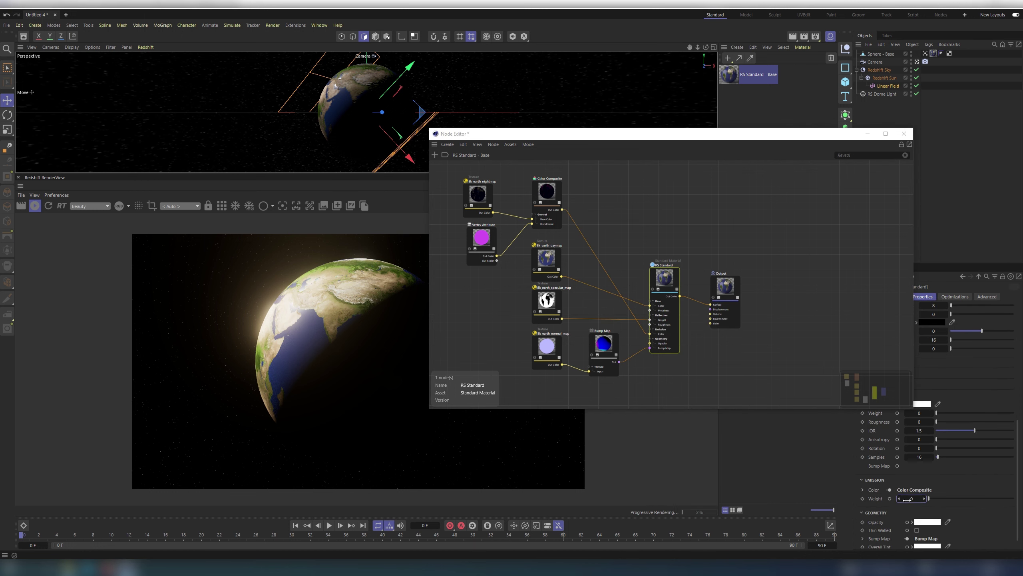
key("Return")
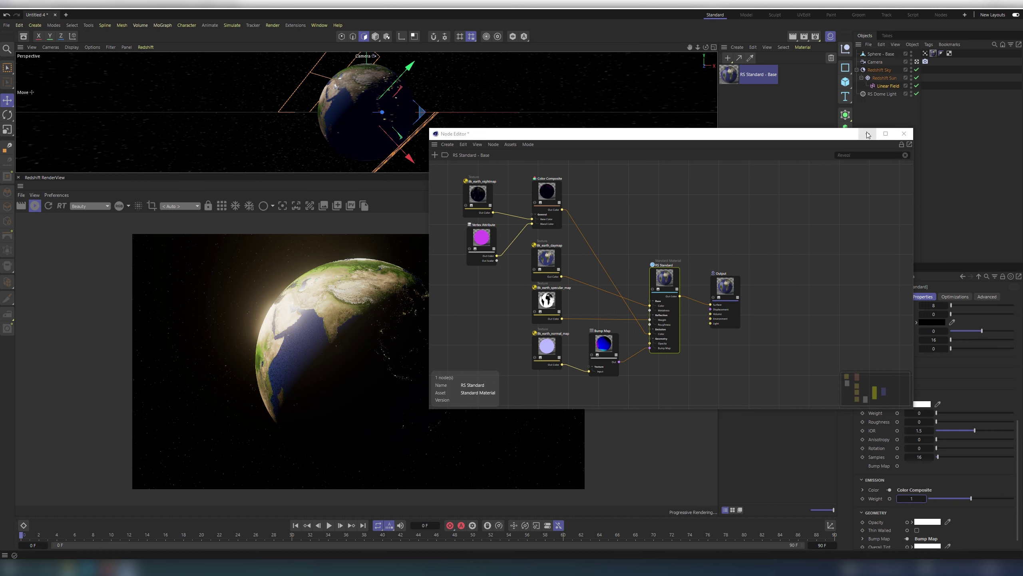
left_click(868, 134)
left_click(880, 128)
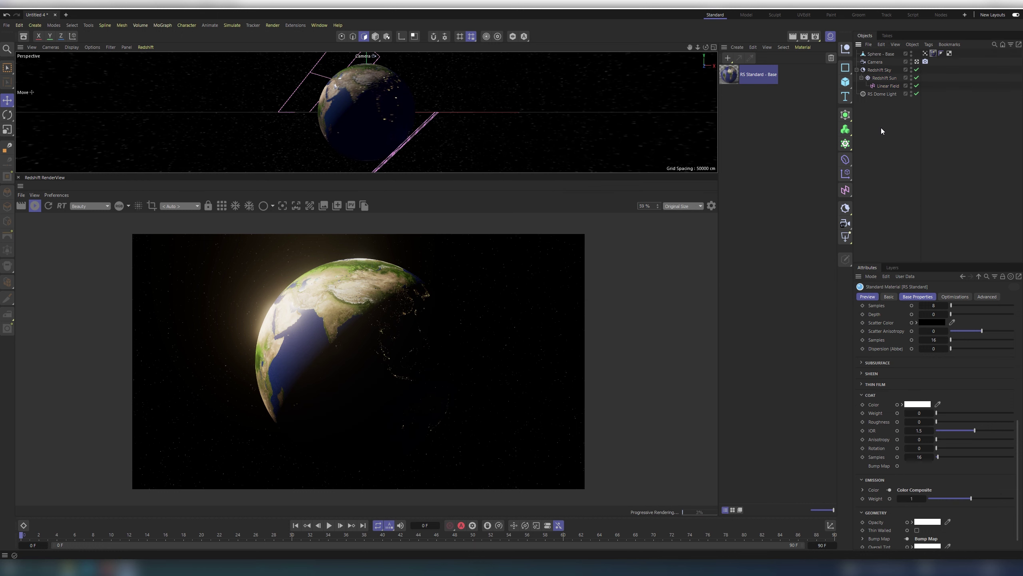
Create a new sphere and rename it Sphere - Clouds 1.
left_click_drag(849, 83, 936, 122)
double_click(874, 54)
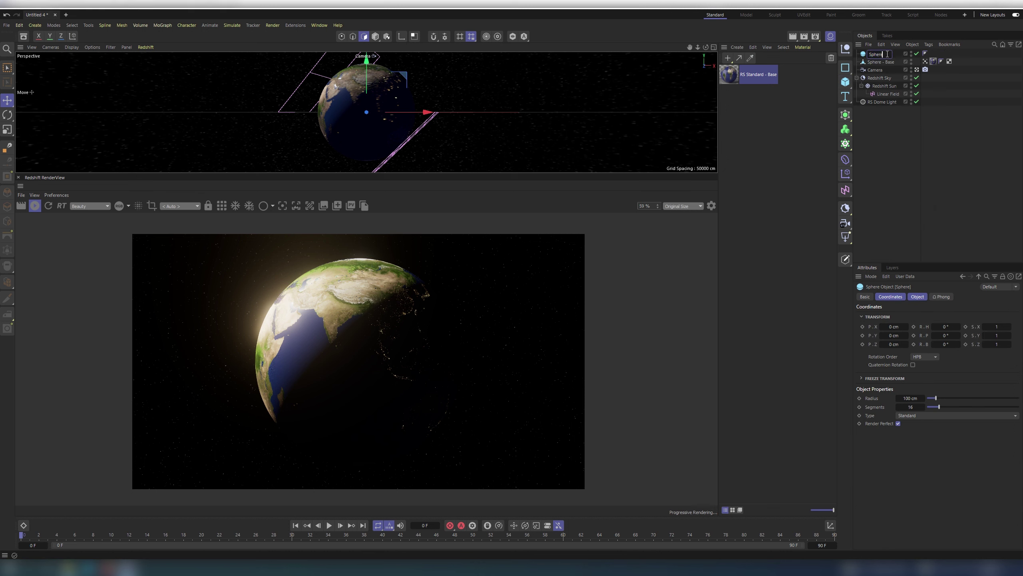
type("- Clouds 1")
left_click(889, 120)
left_click(889, 56)
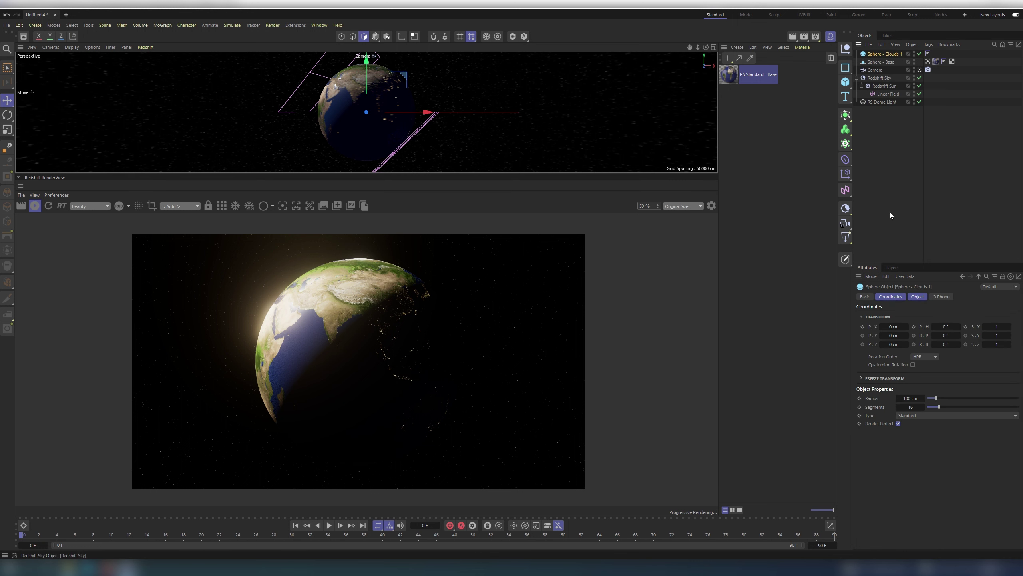
Give Sphere - Clouds 1 128 segments and a radius of 102 cm.
left_click(917, 297)
type("128")
key("Return")
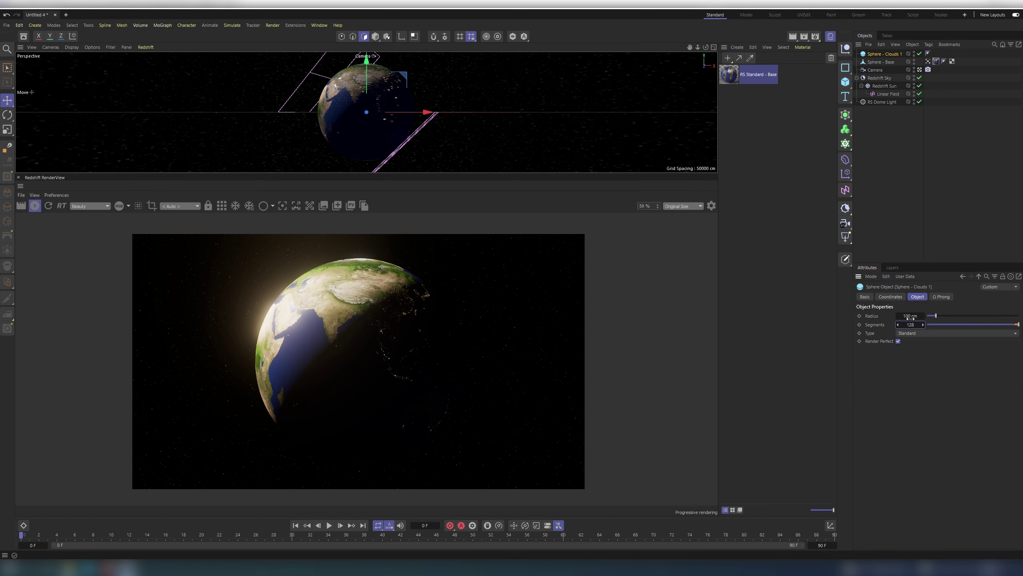
left_click(909, 316)
type("102")
key("Return")
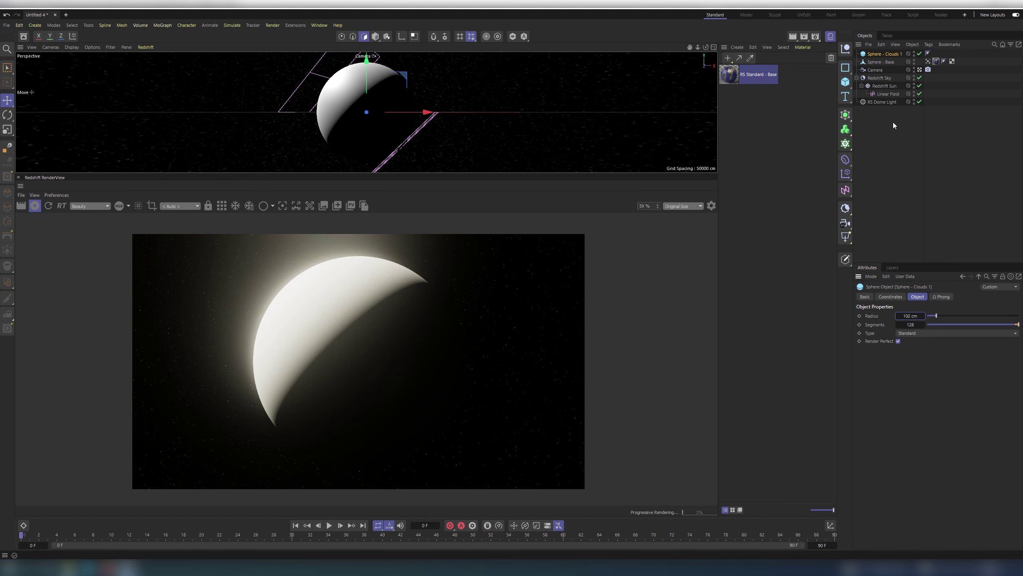
Create a Redshift Standard material named RS Standard - Clouds and apply it to Sphere - Clouds 1.
left_click(740, 47)
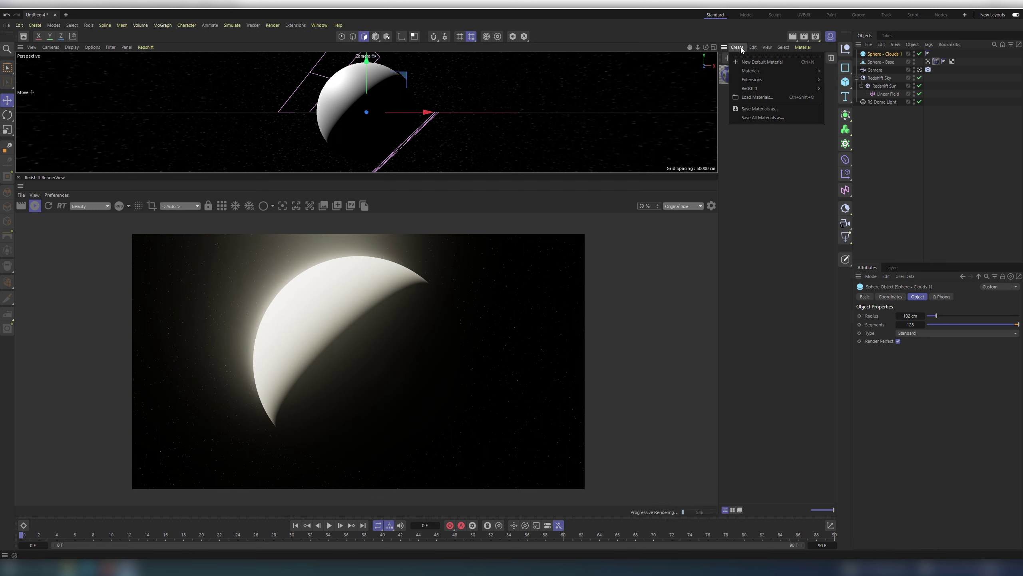
mouse_move(759, 70)
mouse_move(750, 88)
mouse_move(832, 90)
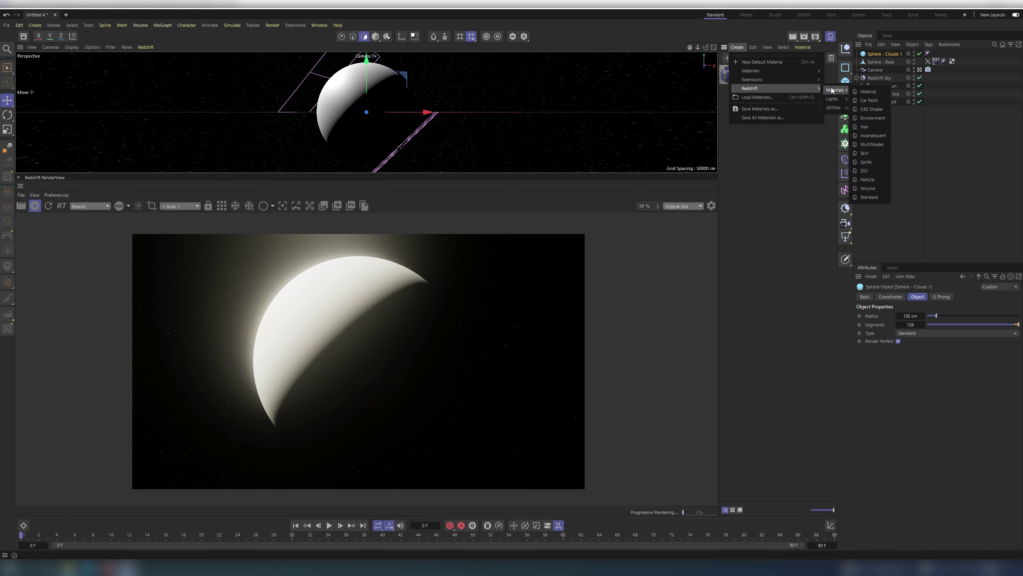
left_click(873, 196)
double_click(764, 75)
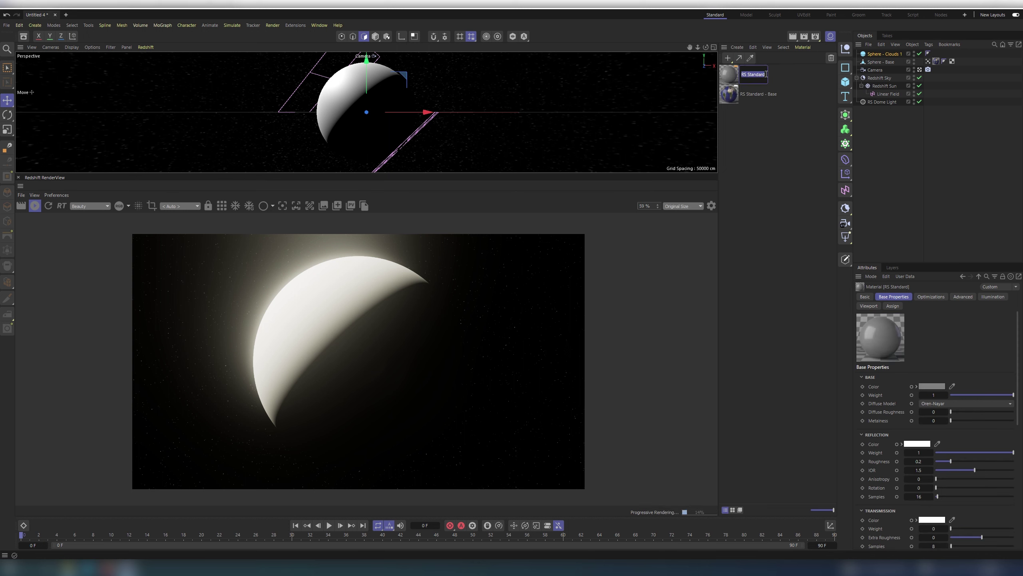
type("- Cloud")
left_click(775, 133)
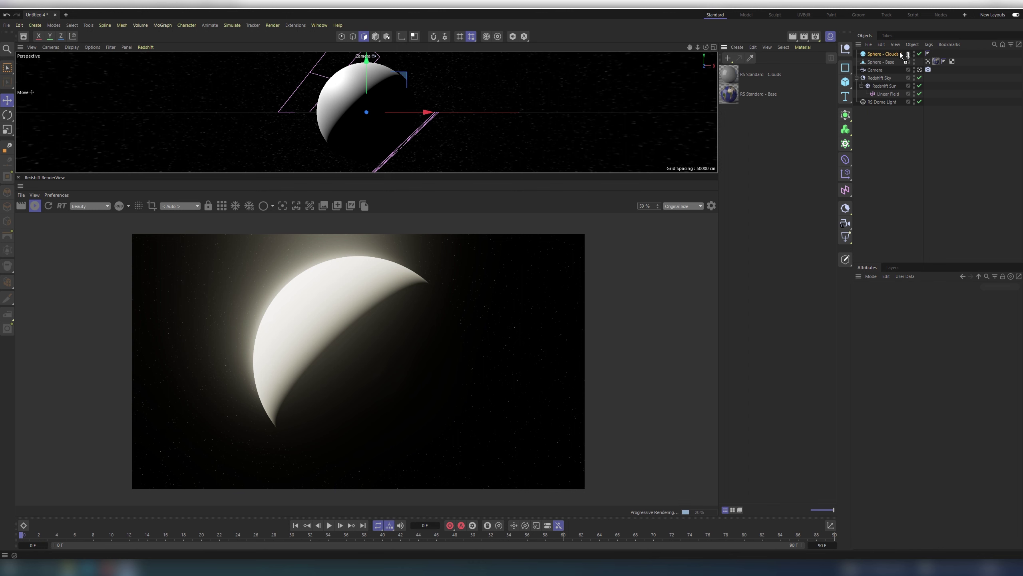
left_click_drag(901, 55, 902, 55)
Open the RS Standard - Clouds node graph and bring in 8k_earth_clouds.jpg from the texture folder.
double_click(753, 74)
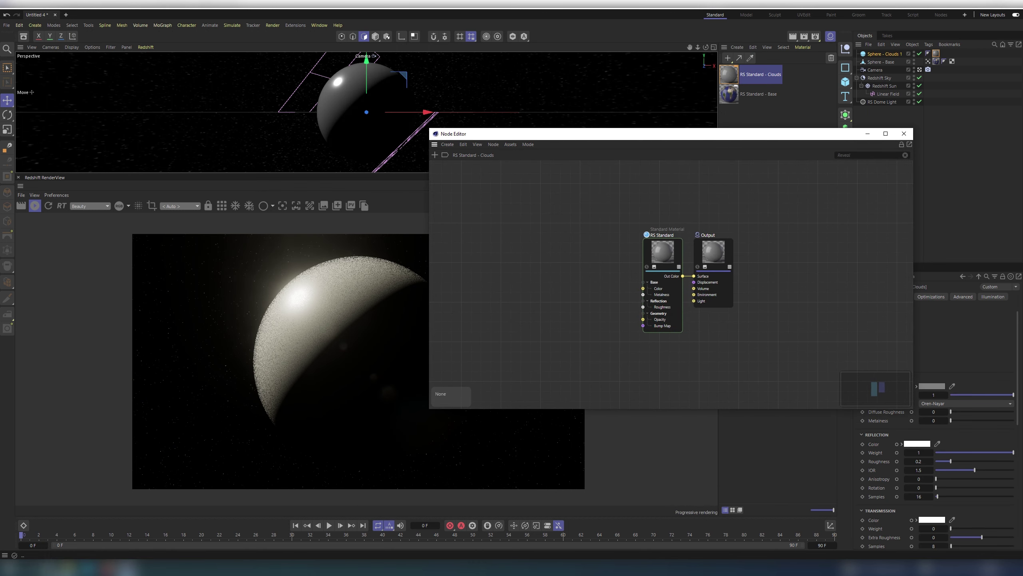
left_click(71, 568)
left_click_drag(106, 159, 529, 258)
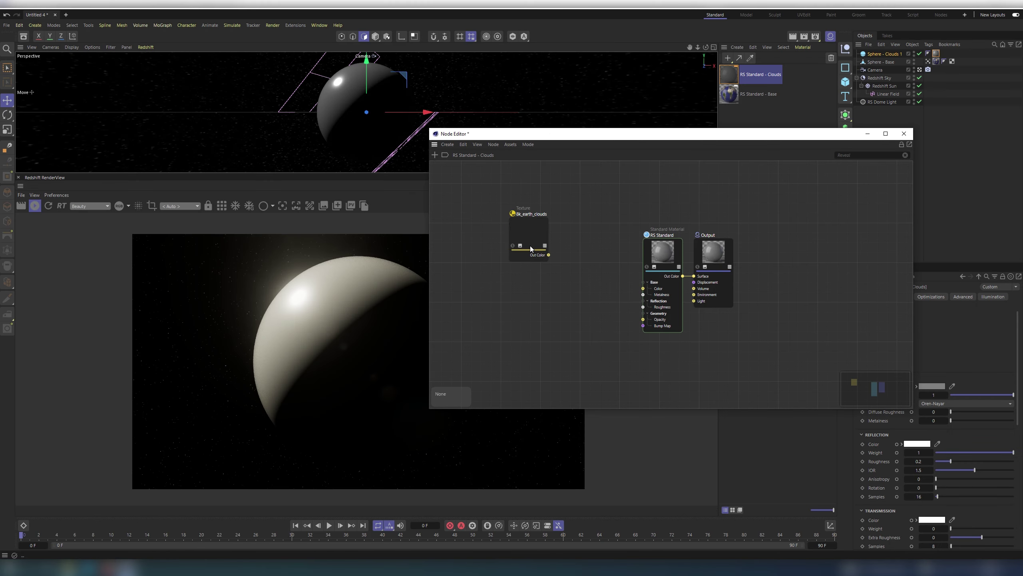
Set the Color Space of the 8k_earth_clouds texture to Raw.
left_click_drag(721, 134, 604, 112)
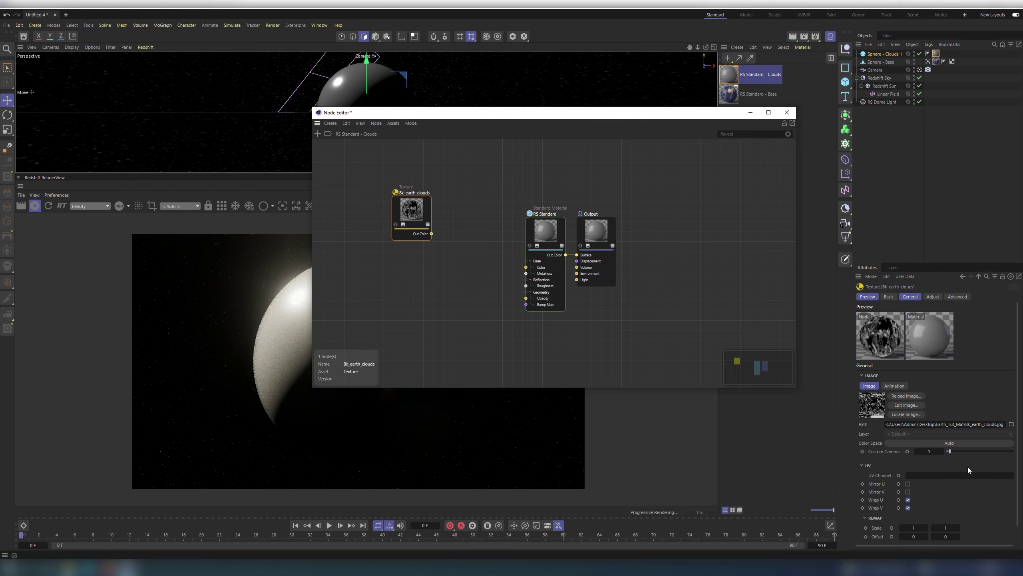
left_click(950, 443)
mouse_move(945, 515)
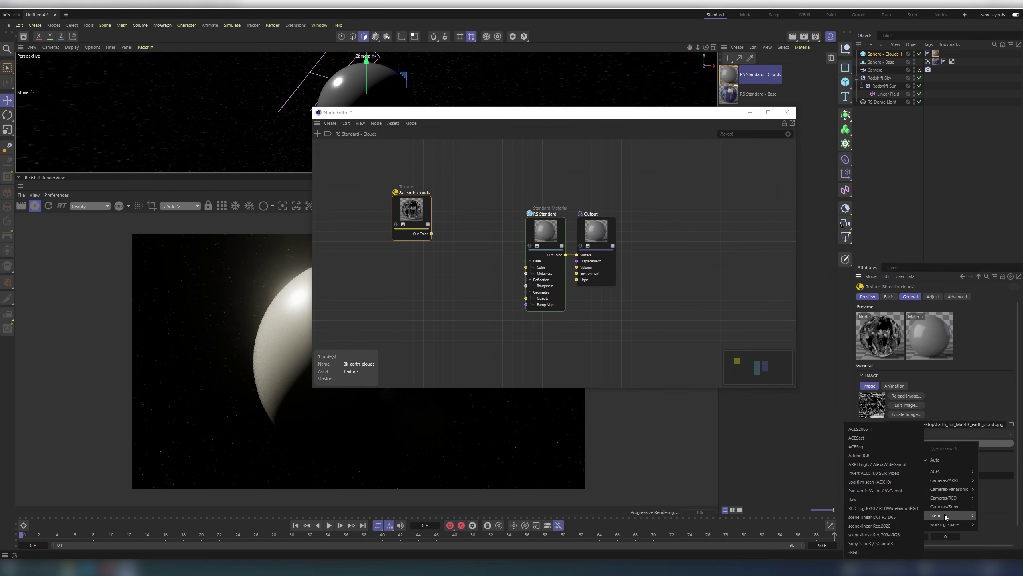
left_click(860, 502)
left_click_drag(551, 112, 668, 133)
left_click(543, 300)
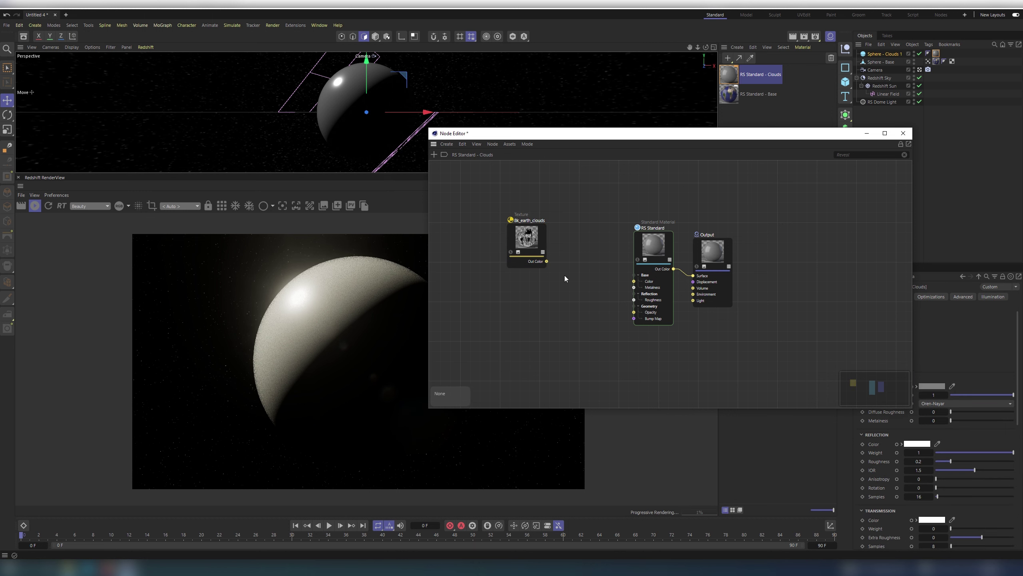
Add a Ramp node and connect the Out Color of 8k_earth_clouds to its Alt Input.
key("Tab")
type("ramp")
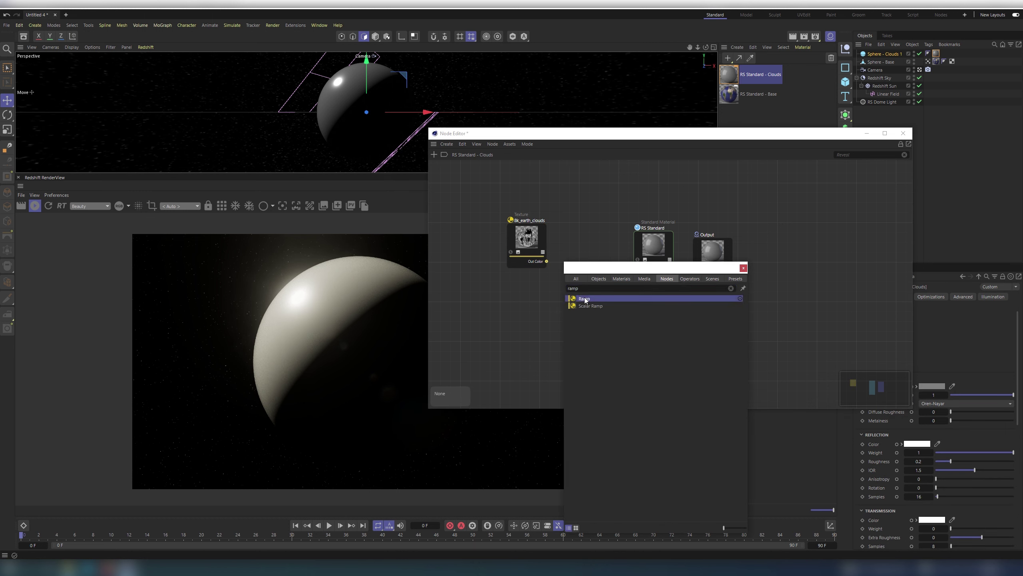
key("Return")
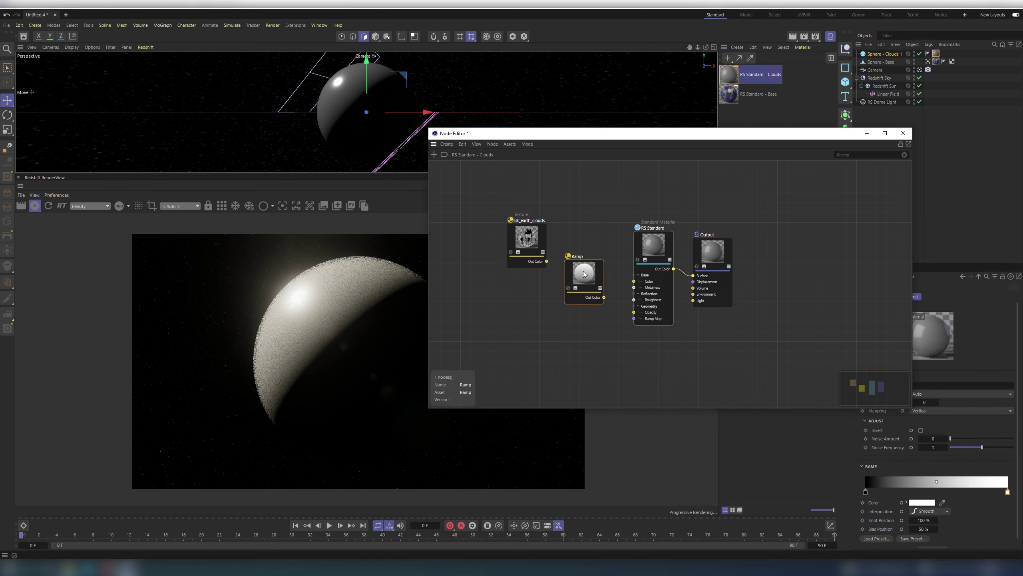
left_click_drag(546, 261, 573, 277)
mouse_move(608, 281)
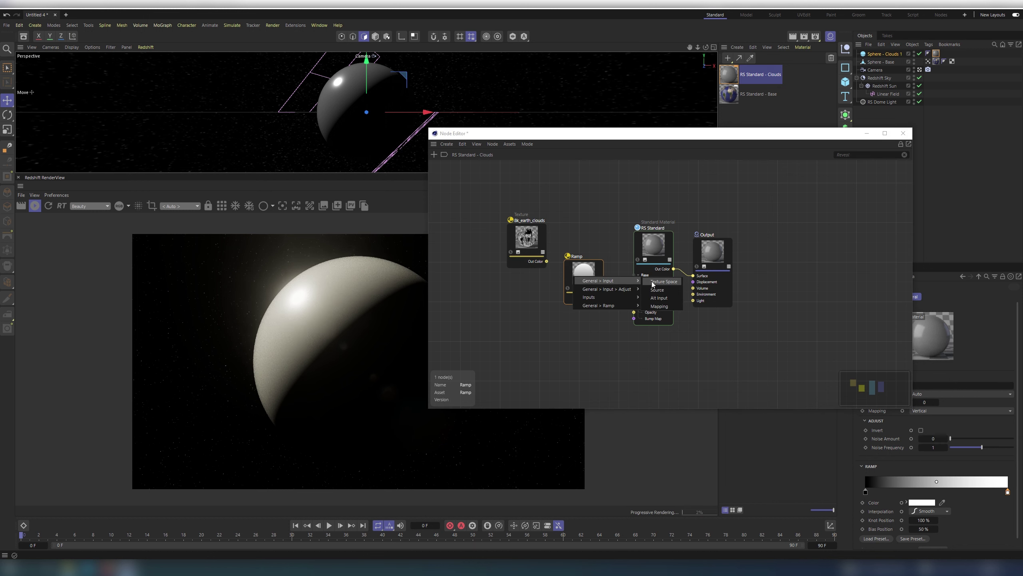
left_click(657, 298)
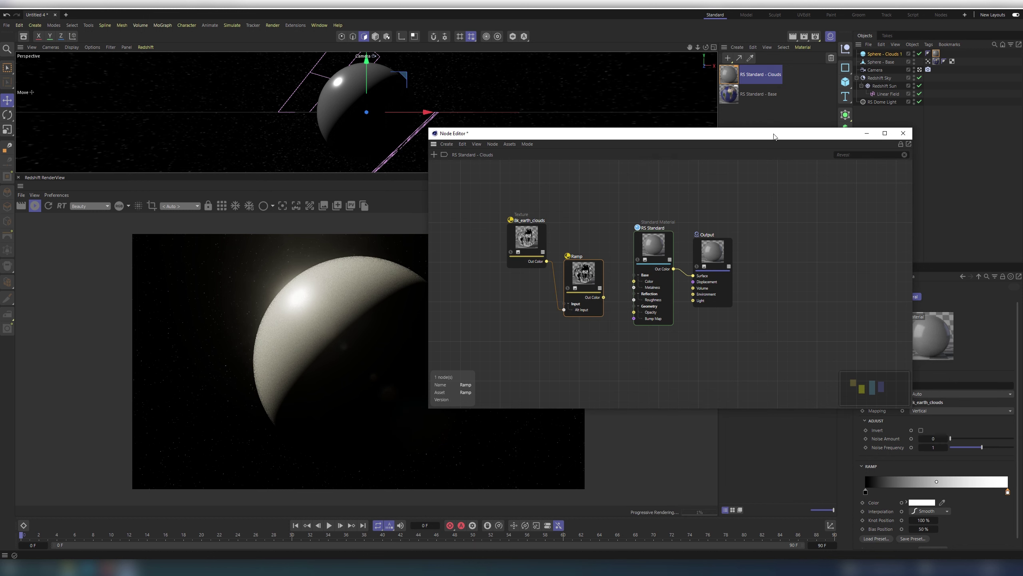
Set the Ramp's Source to Alt and connect its Out Color to the Opacity input of RS Standard.
left_click_drag(774, 136, 714, 86)
left_click(929, 394)
left_click(982, 413)
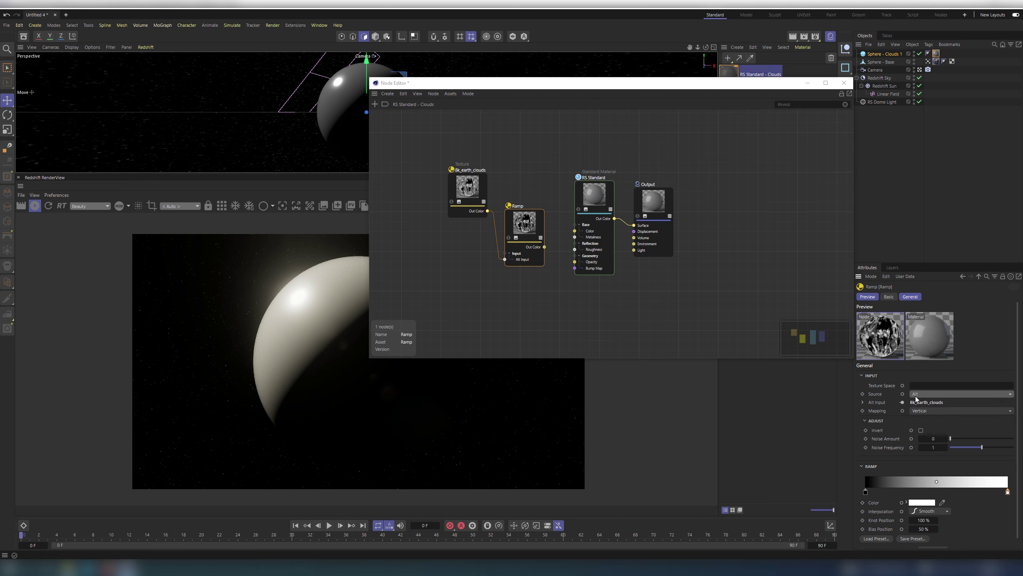
left_click_drag(545, 247, 575, 262)
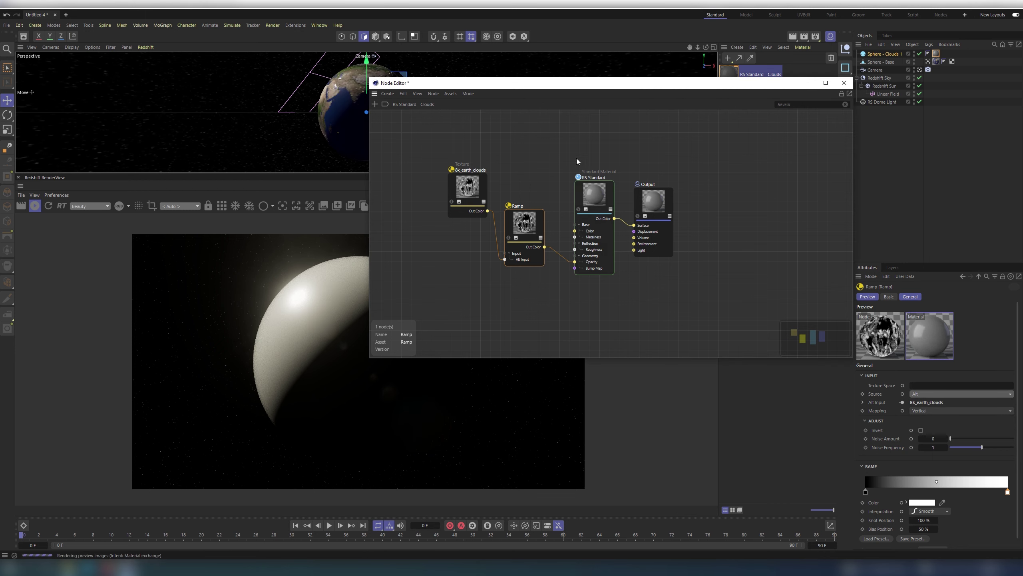
left_click_drag(585, 86, 620, 86)
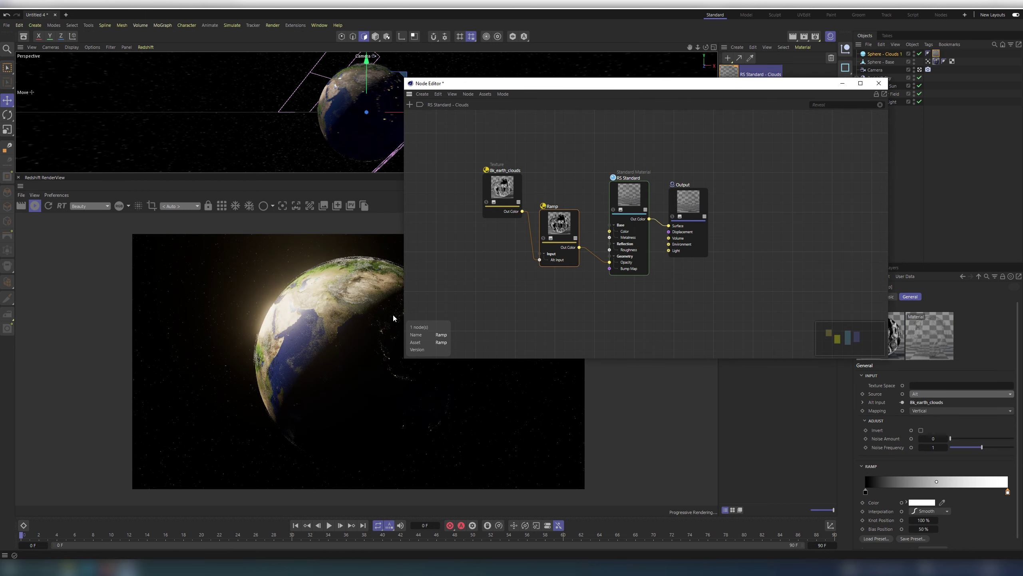
Darken the white end knot of the Ramp gradient to a light grey.
left_click_drag(559, 223, 564, 217)
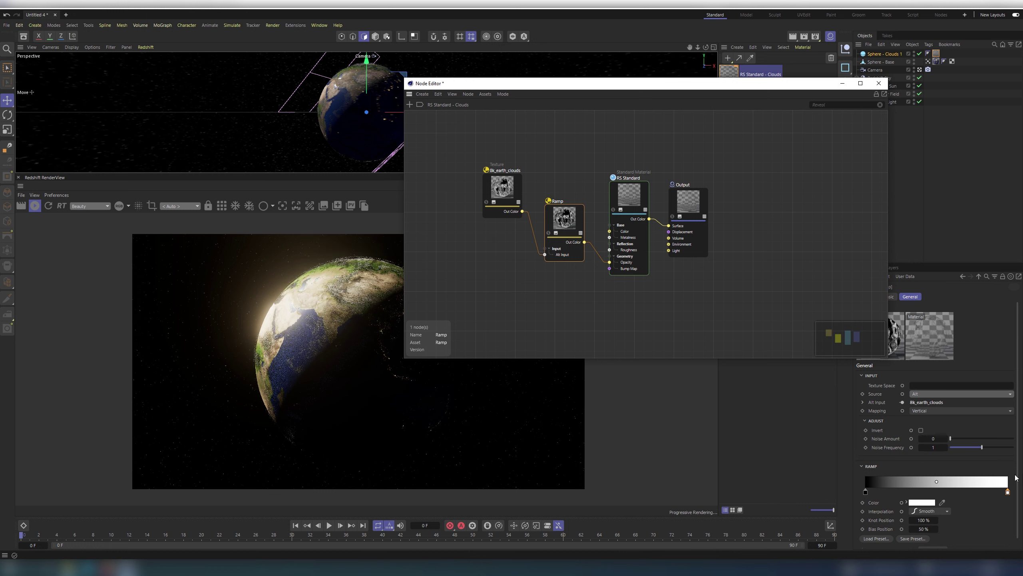
double_click(1006, 492)
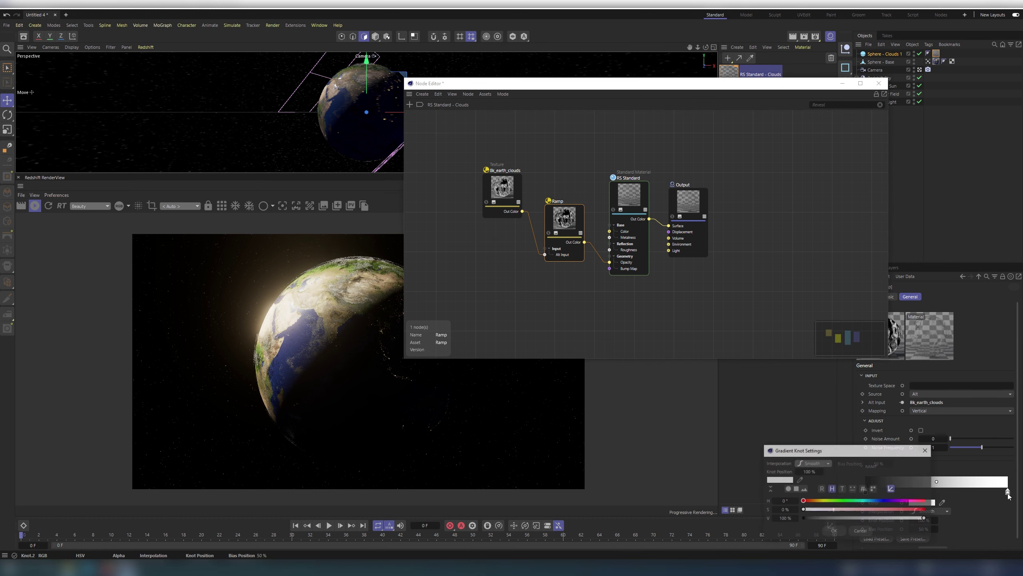
left_click(839, 535)
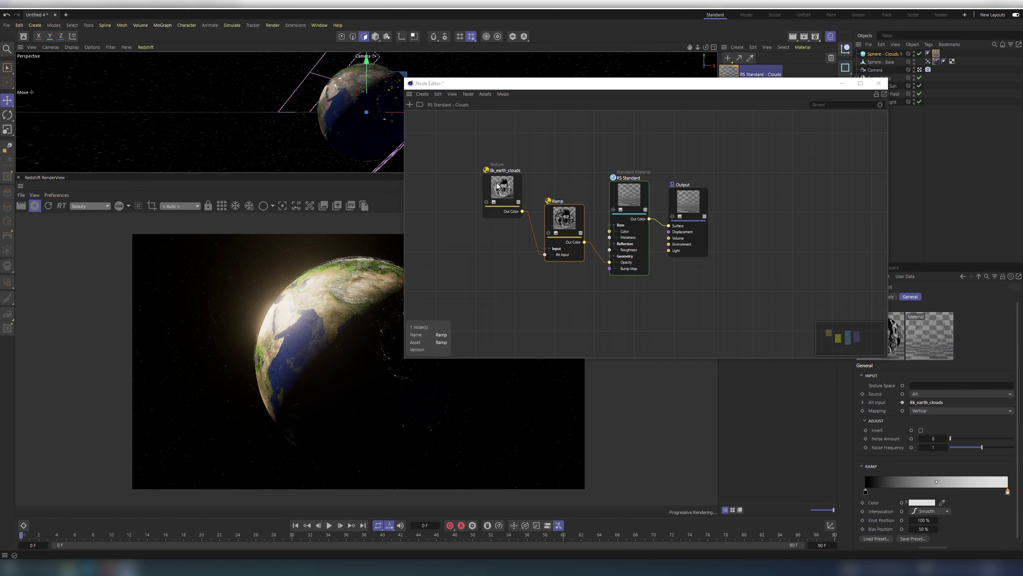
Add a Color node above the Ramp and connect its Result to the base Color input of RS Standard.
left_click_drag(497, 186, 496, 200)
left_click(522, 148)
double_click(531, 146)
type("color")
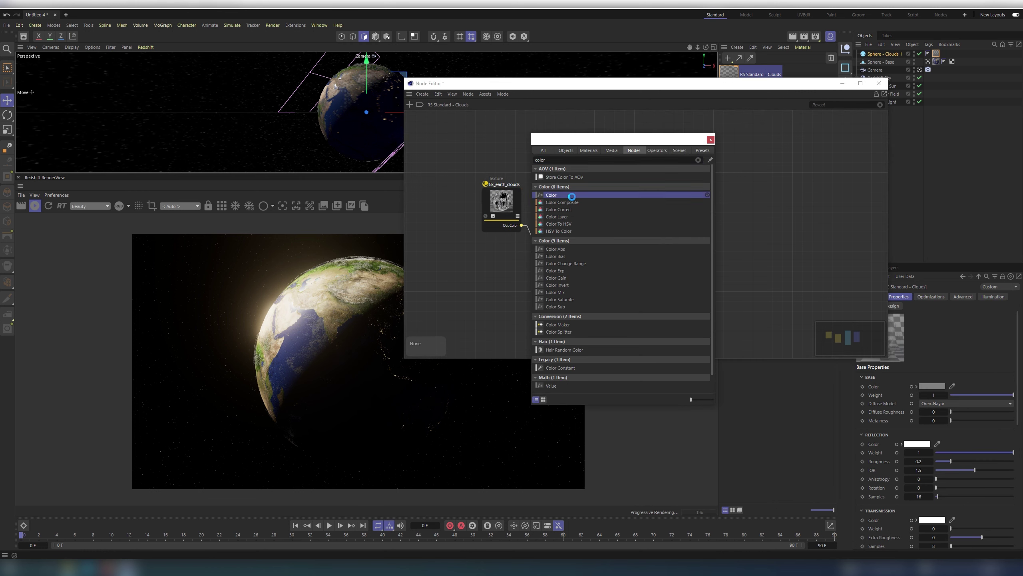
left_click(566, 195)
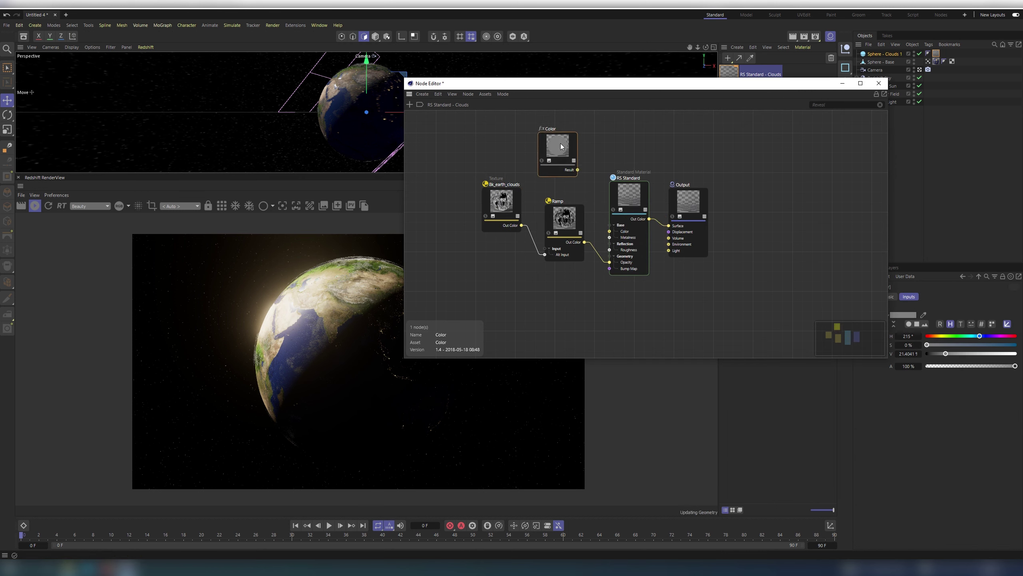
left_click_drag(560, 146, 610, 231)
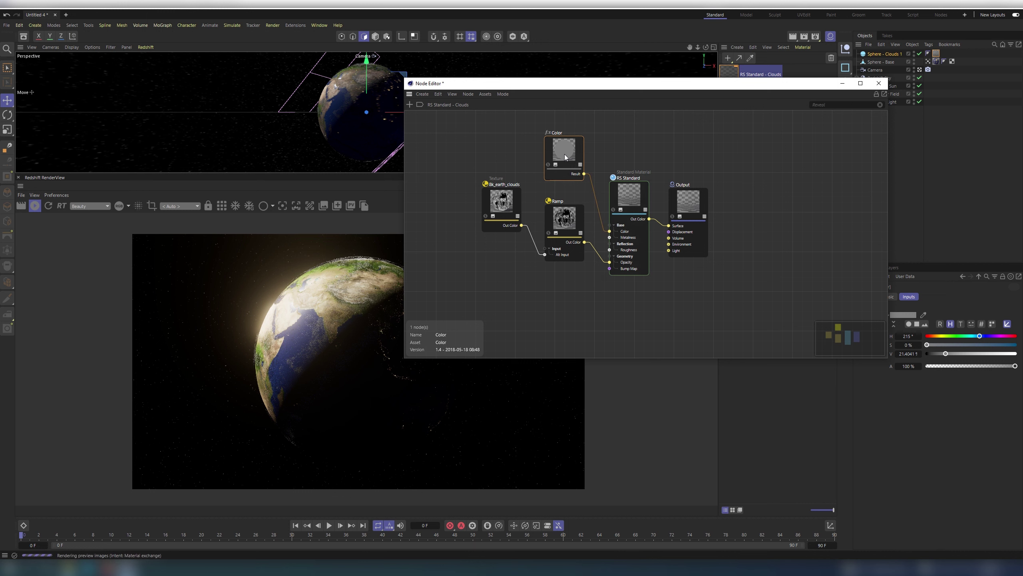
Set the brightness value (V) of the Color node to 85%.
double_click(908, 353)
type("85")
key("Return")
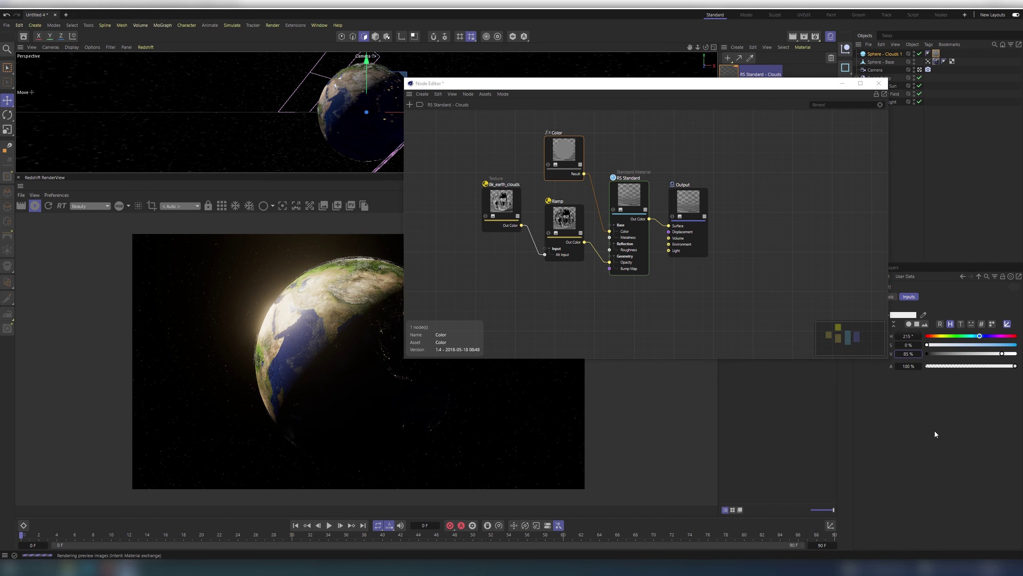
Set the reflection Weight of the clouds' RS Standard node to 0.
left_click(633, 195)
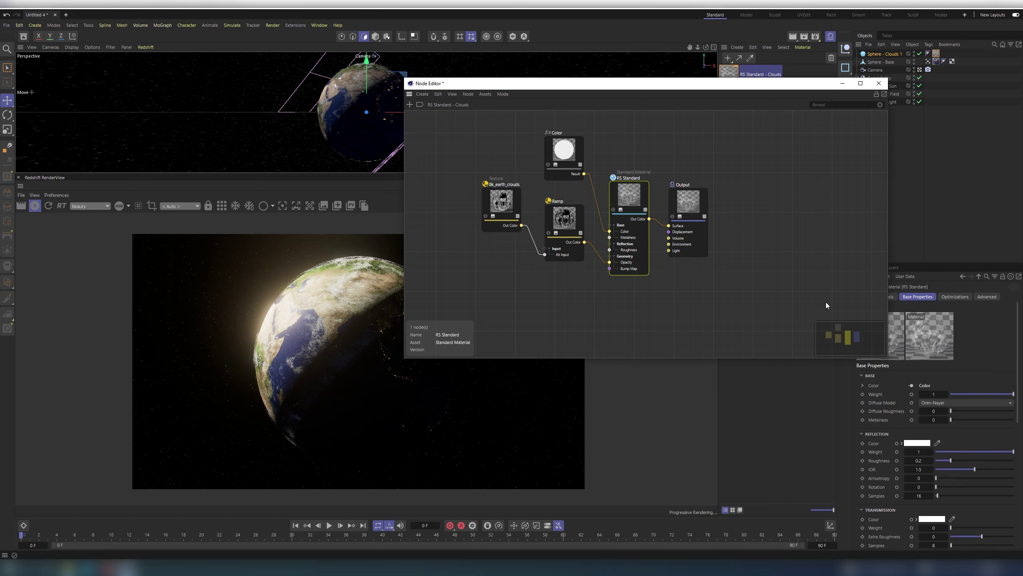
double_click(920, 451)
type("0")
key("Return")
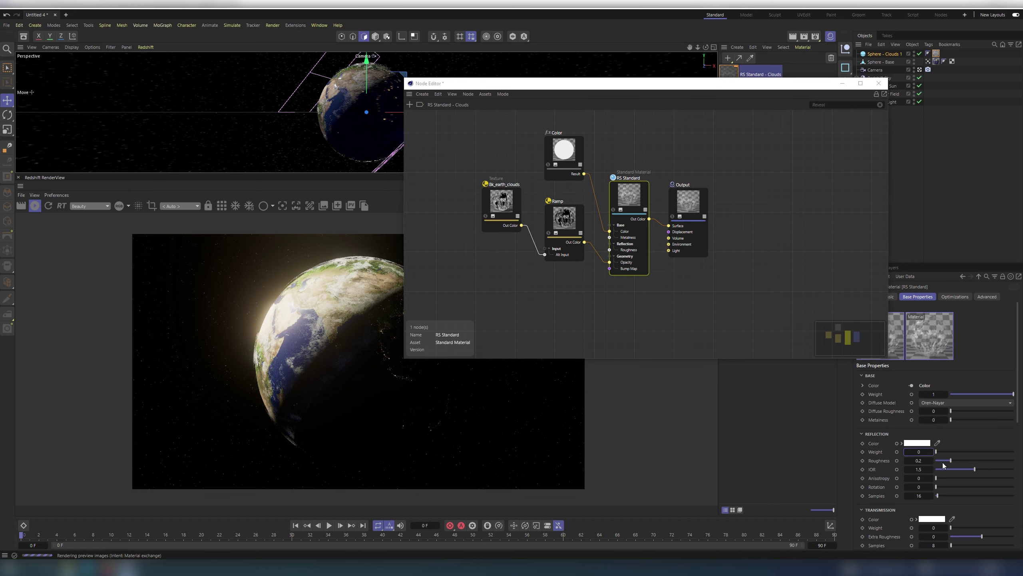
left_click(614, 298)
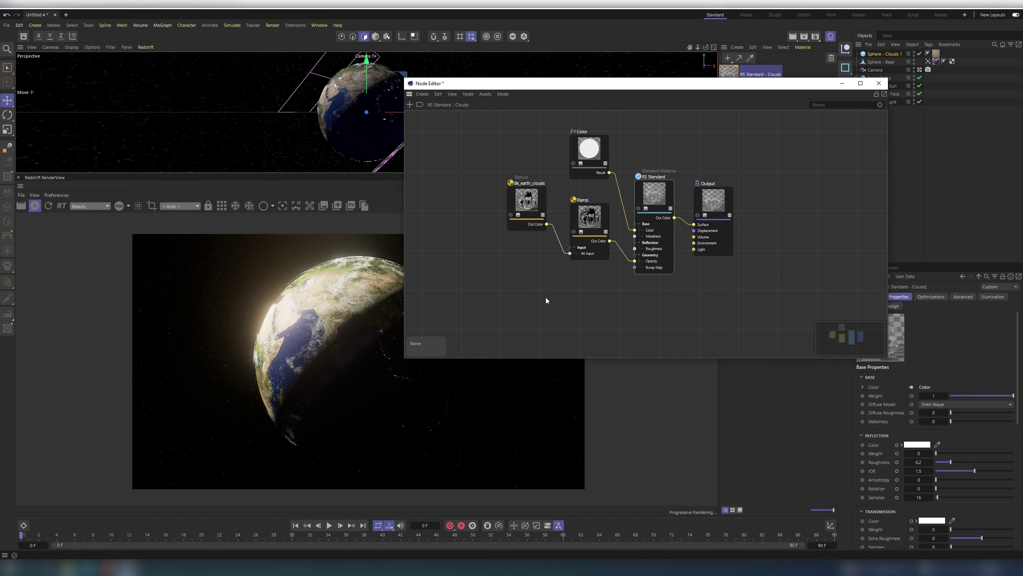
Add a Bump Map node below the Ramp and route 8k_earth_clouds through it into the Bump Map input of RS Standard.
key("shift+c")
type("bump")
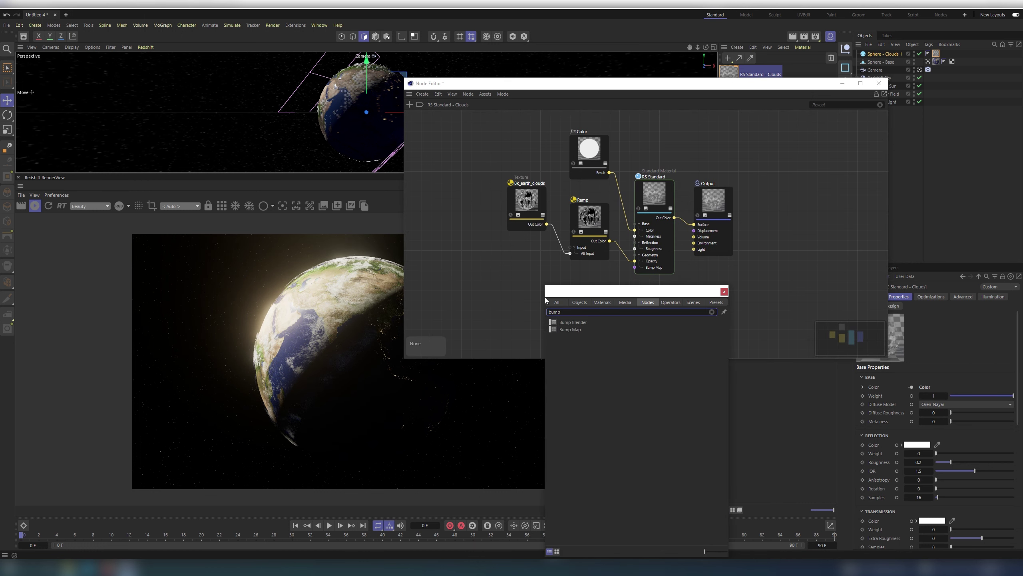
double_click(572, 329)
left_click_drag(639, 215, 592, 297)
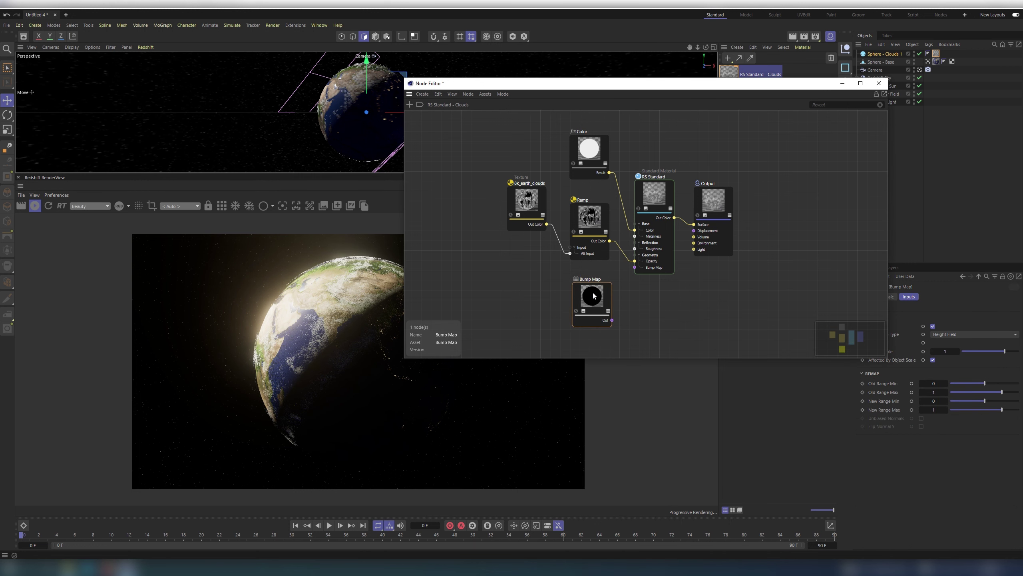
mouse_move(609, 173)
left_mouse_down()
mouse_move(591, 214)
mouse_move(587, 297)
mouse_move(615, 176)
mouse_move(617, 188)
left_mouse_up()
left_click(548, 225)
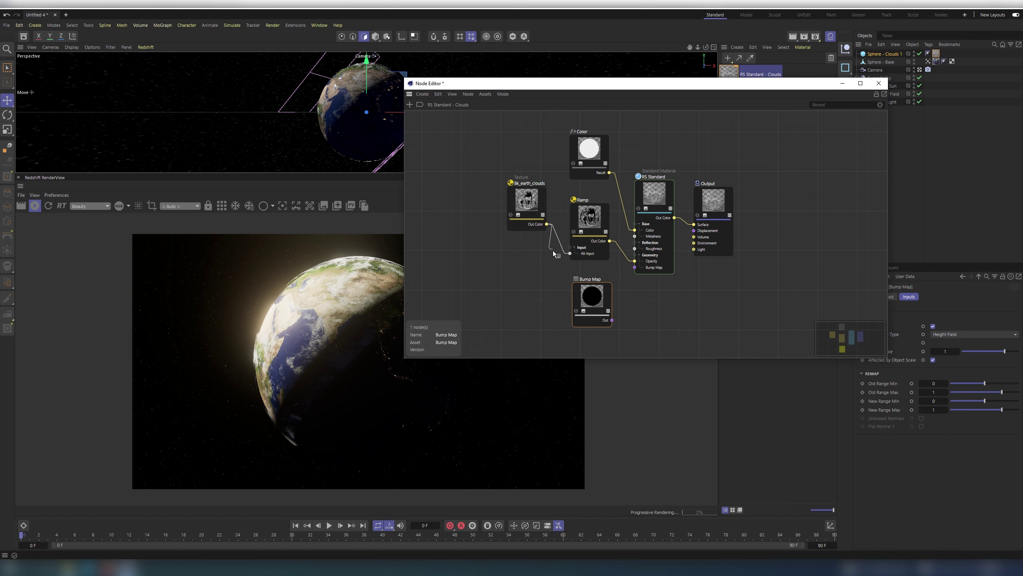
left_click_drag(555, 254, 635, 267)
mouse_move(603, 303)
left_click(661, 318)
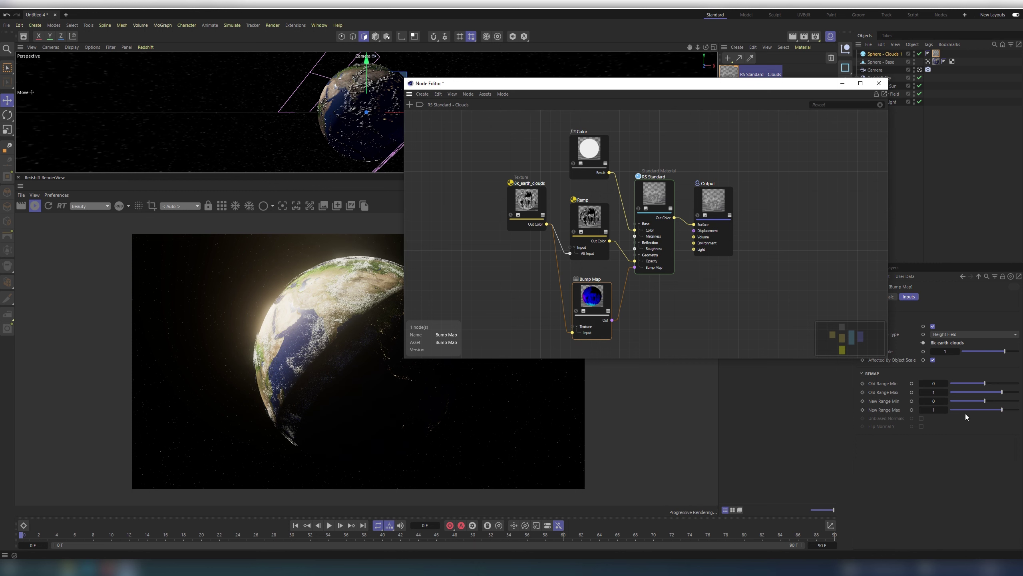
Set the Bump Map's New Range Max to 0.5 and Height Scale to 0.75, and close the Node Editor.
type("0.5")
key("Return")
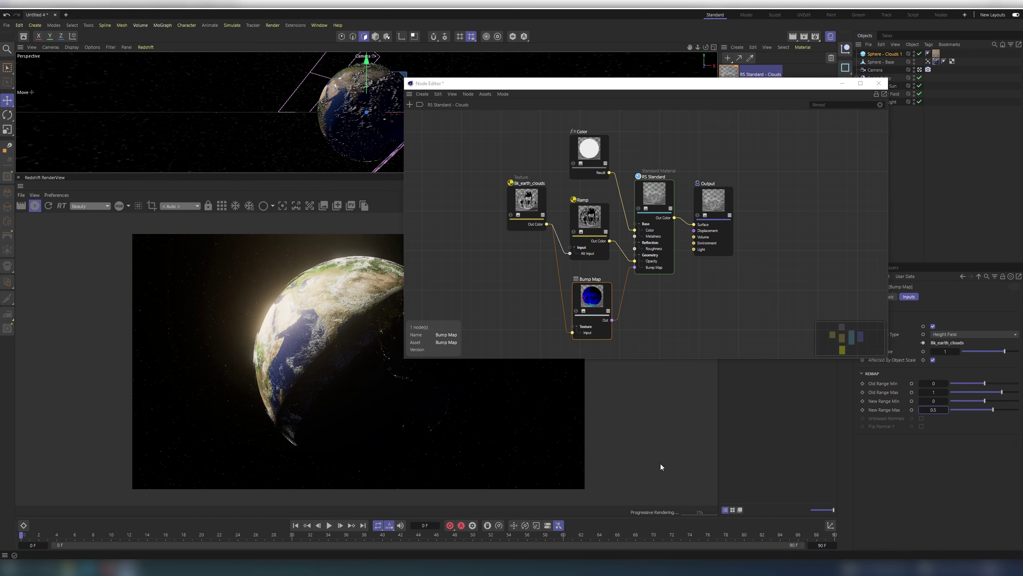
type("0.75")
key("Return")
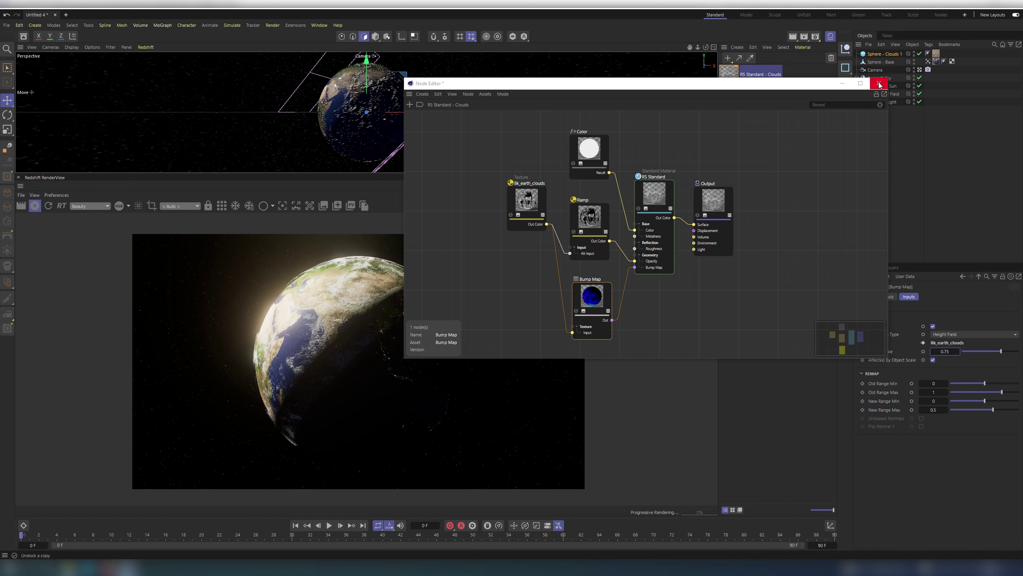
left_click(879, 83)
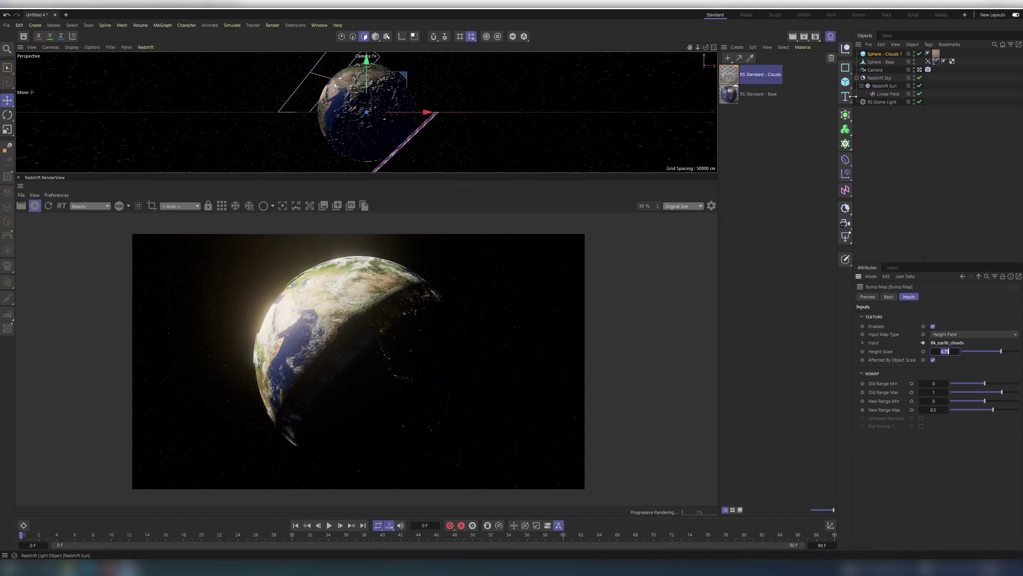
Duplicate Sphere - Clouds 1 as Sphere - Clouds 2 and set the copy's radius to 103 cm.
left_click_drag(891, 52, 905, 54, "ctrl")
double_click(902, 53)
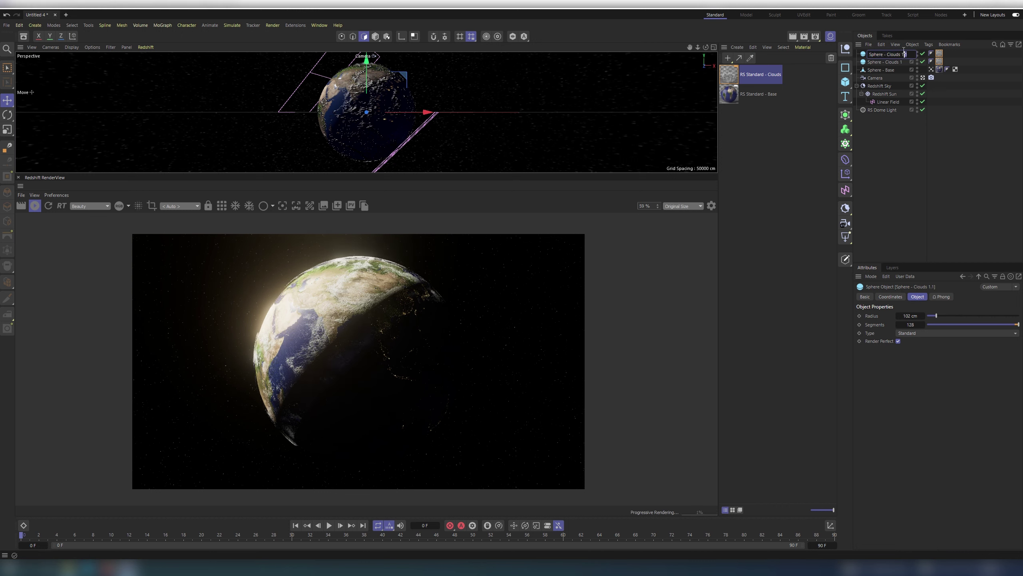
type("2")
key("Return")
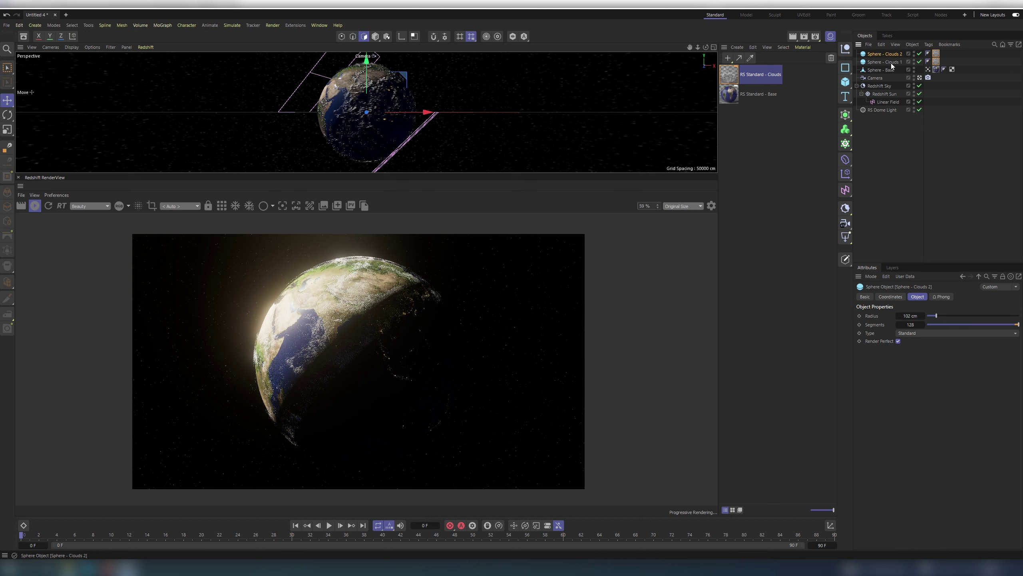
left_click(912, 315)
type("103")
key("Return")
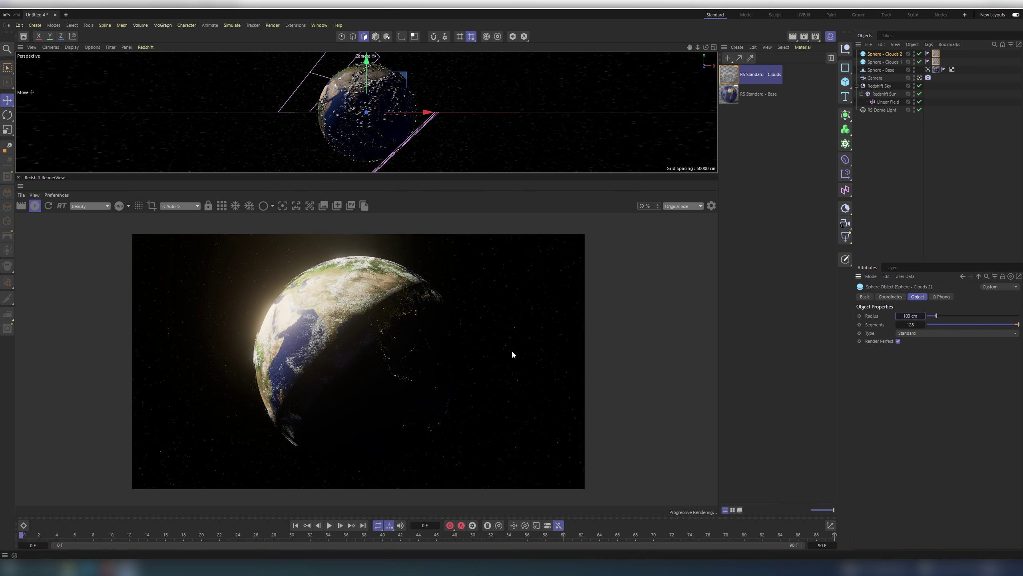
Rotate Sphere - Clouds 1 to heading 180°, pitch 180° and bank 90°.
left_click(885, 62)
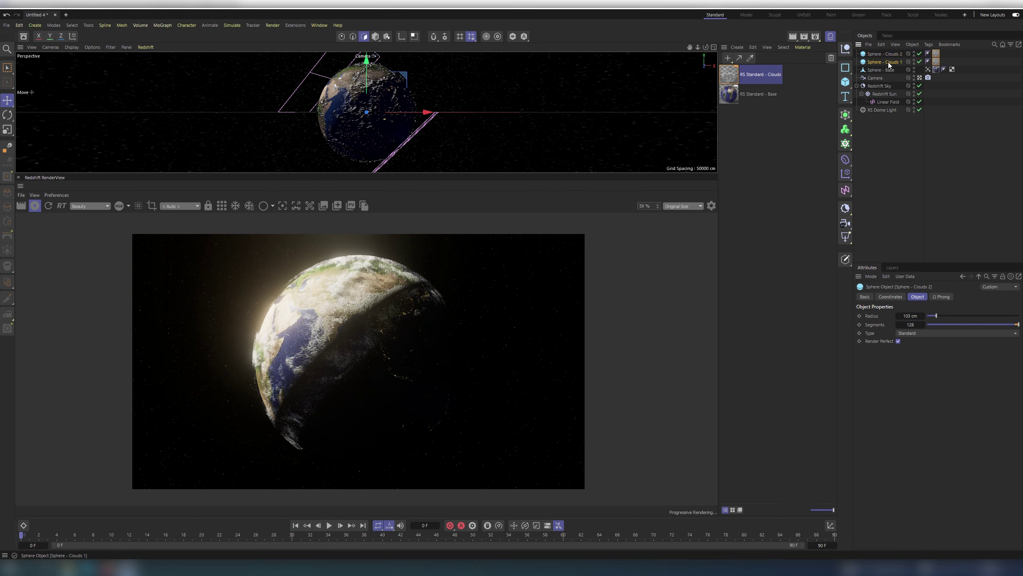
left_click(890, 296)
type("180")
key("Tab")
type("180")
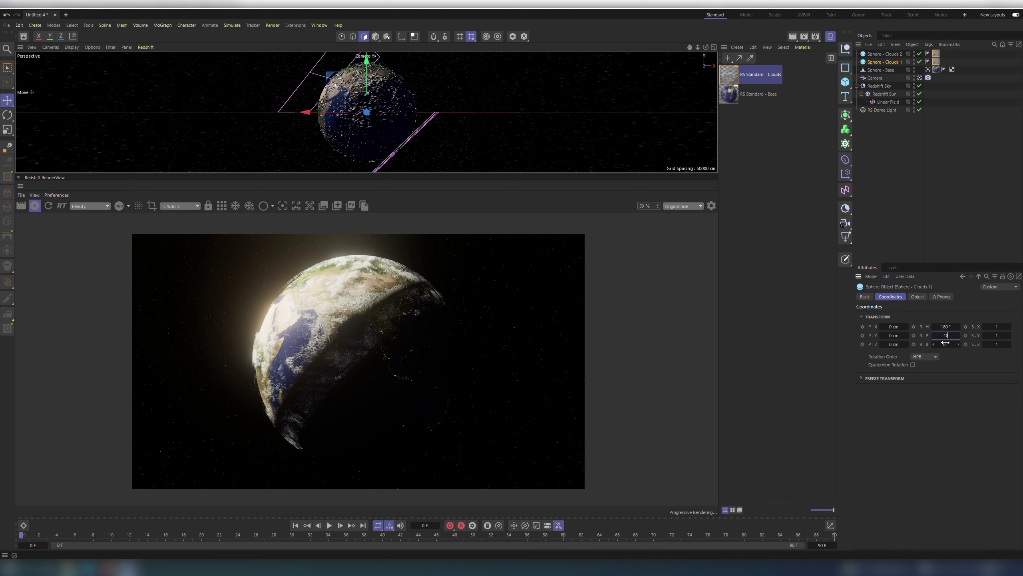
key("Tab")
type("90")
key("Return")
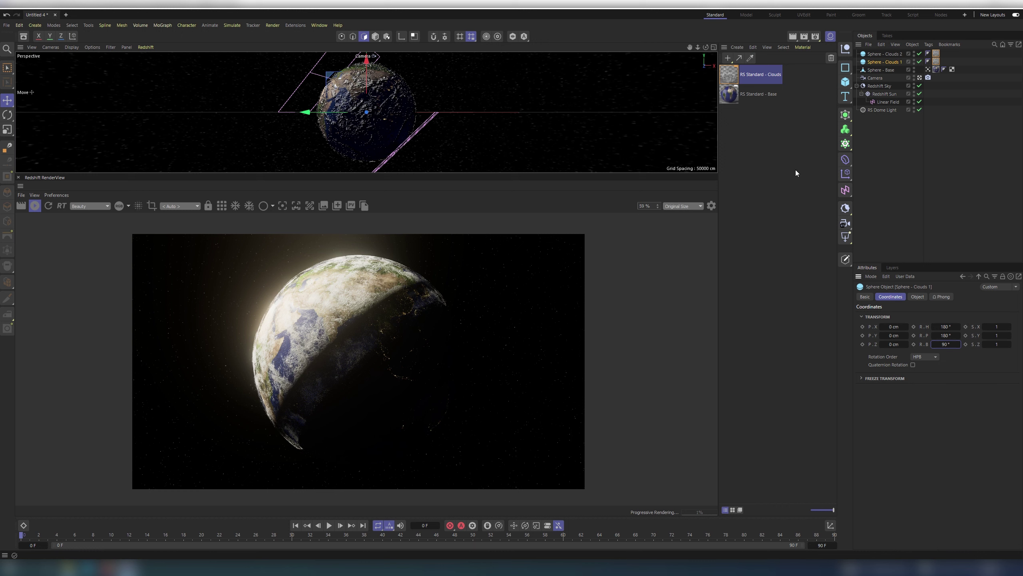
Review the material tag of Sphere - Clouds 1 and the coordinates and object properties of Sphere - Clouds 2.
left_click(957, 117)
left_click(886, 61)
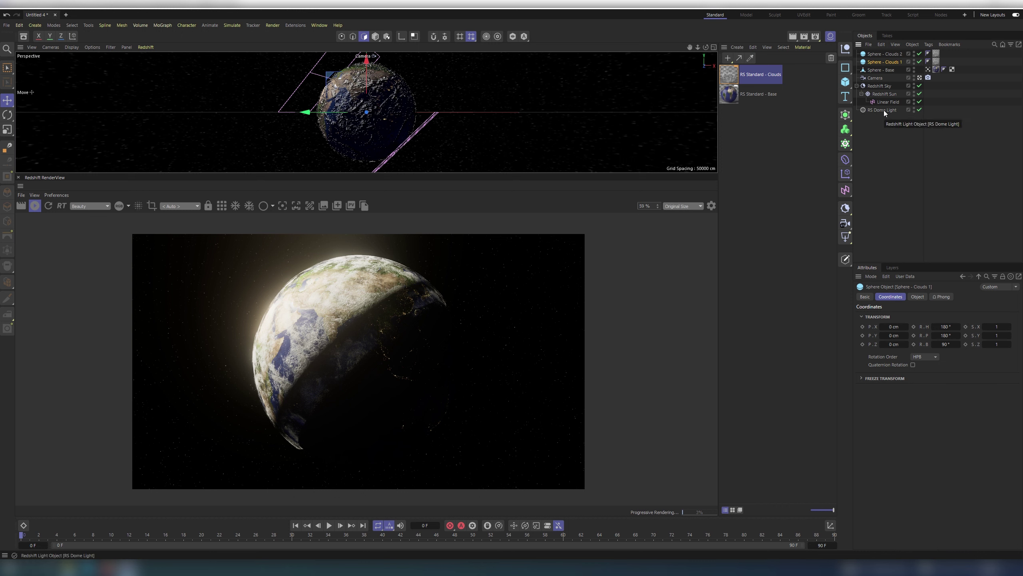
left_click(936, 61)
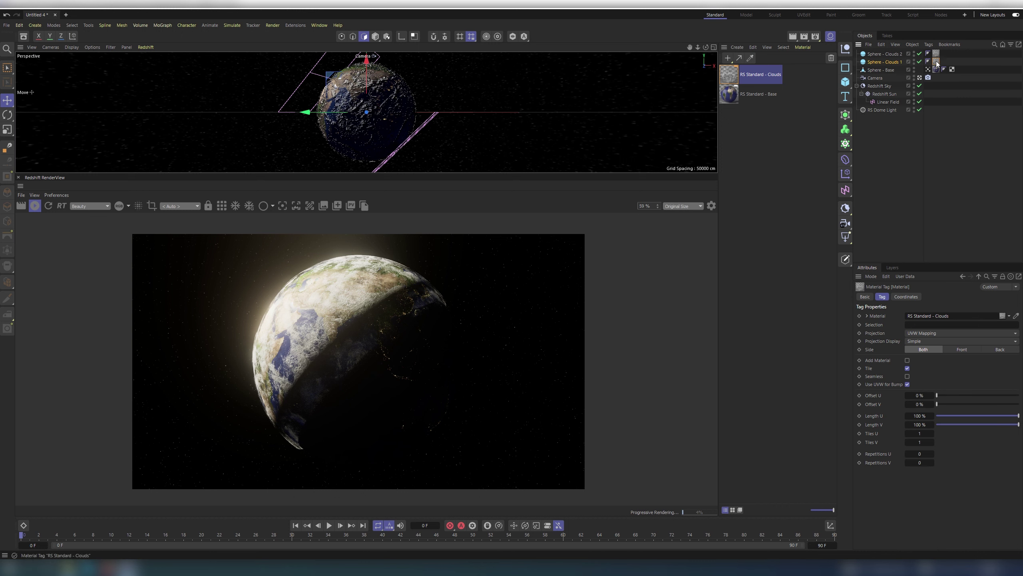
left_click(886, 60)
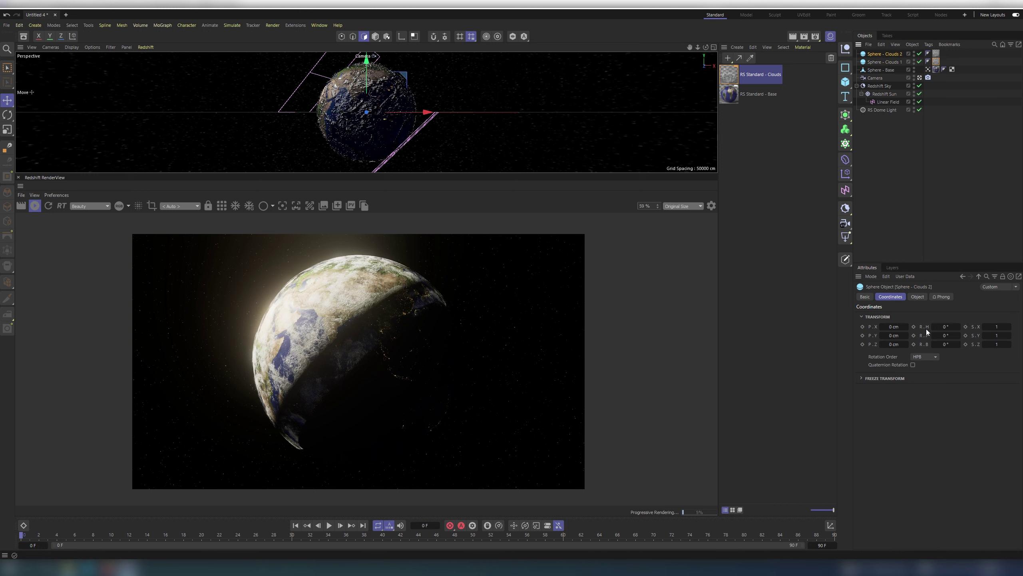
left_click(917, 296)
left_click(885, 54)
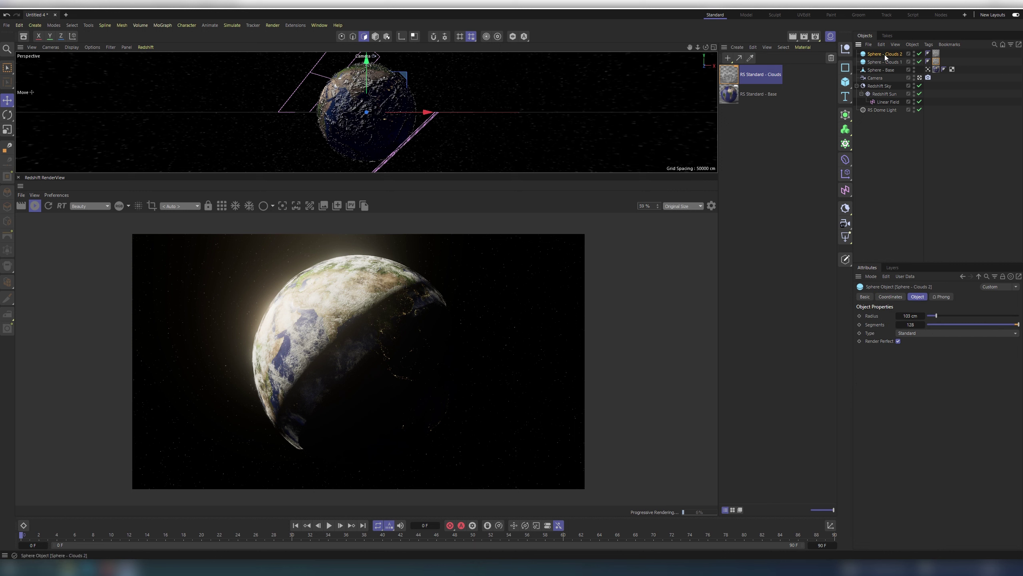
left_click(882, 149)
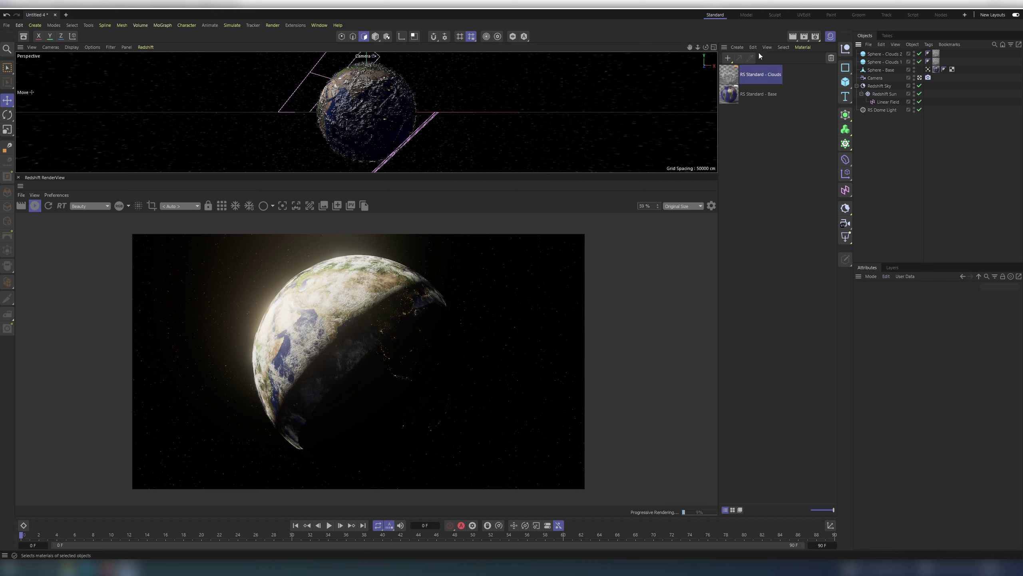
Add a sphere and name it Sphere - Atmosphere.
left_click(845, 82)
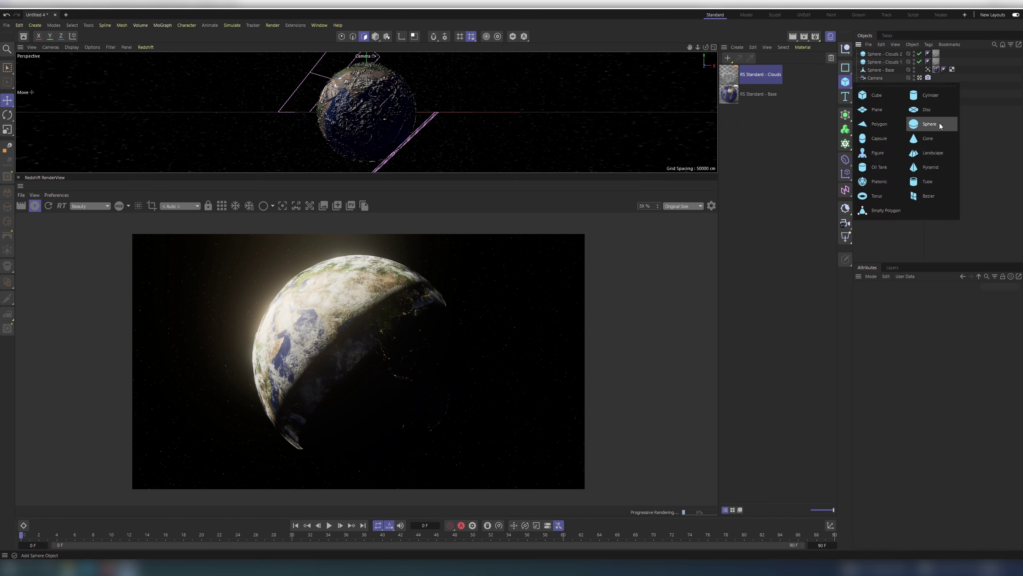
left_click(939, 124)
double_click(875, 53)
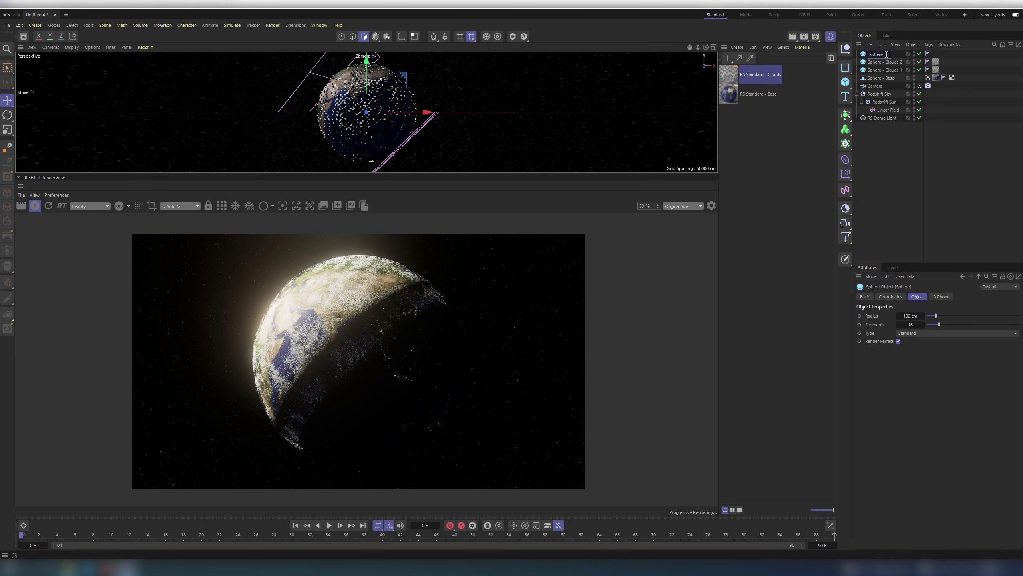
type("- Atmos")
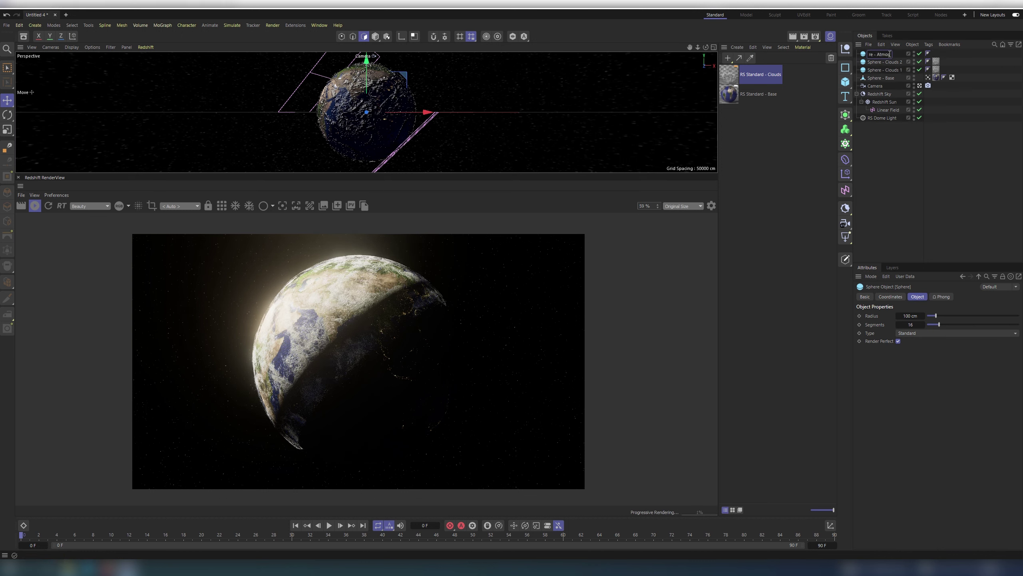
key("Return")
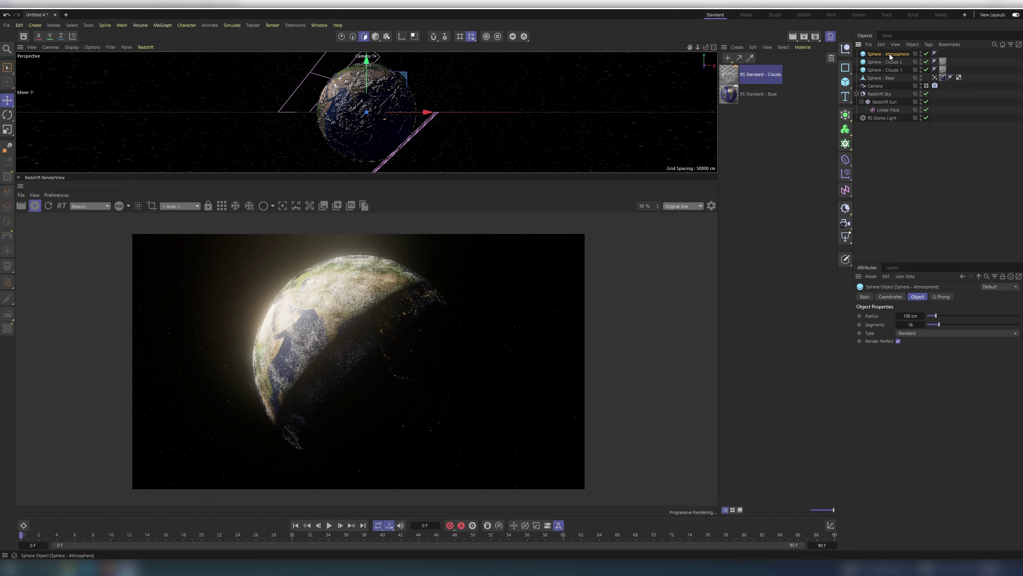
Set Sphere - Atmosphere to 512 segments and a radius of 105.5 cm.
type("512")
key("Return")
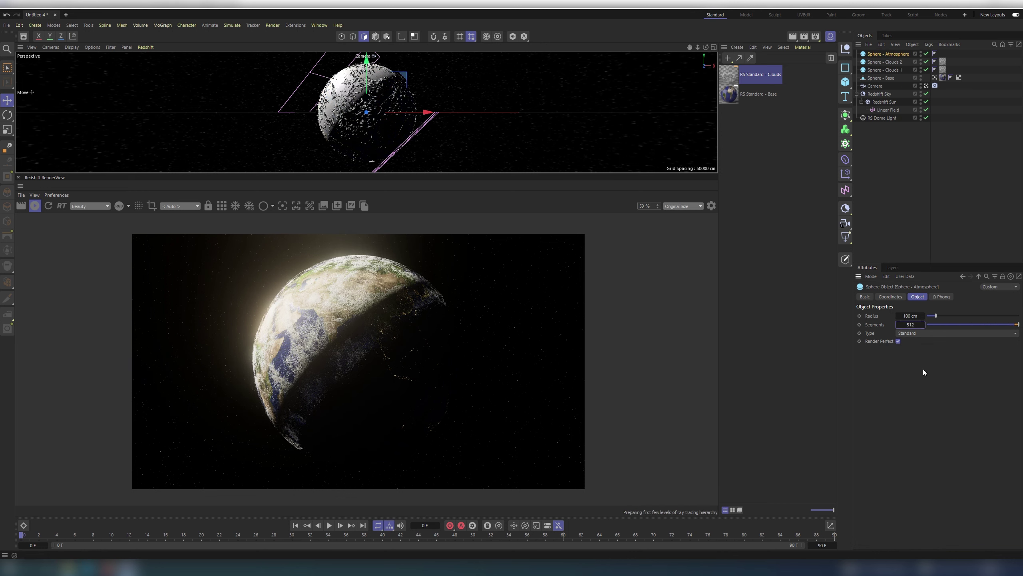
left_click(910, 316)
type("105")
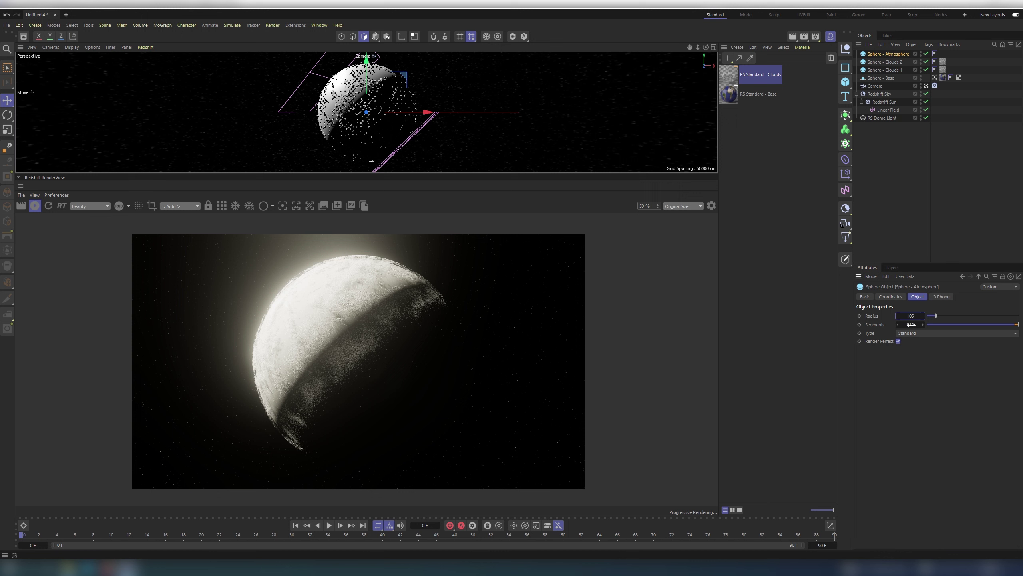
type(".5")
key("Return")
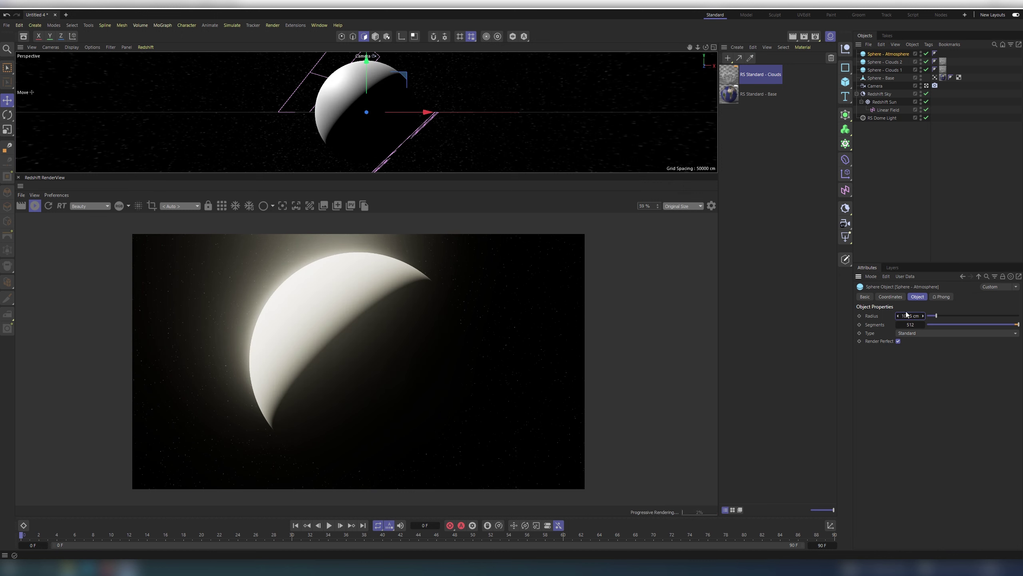
Place Sphere - Atmosphere inside a new Volume Builder and enlarge the perspective viewport.
left_click(846, 129, "alt")
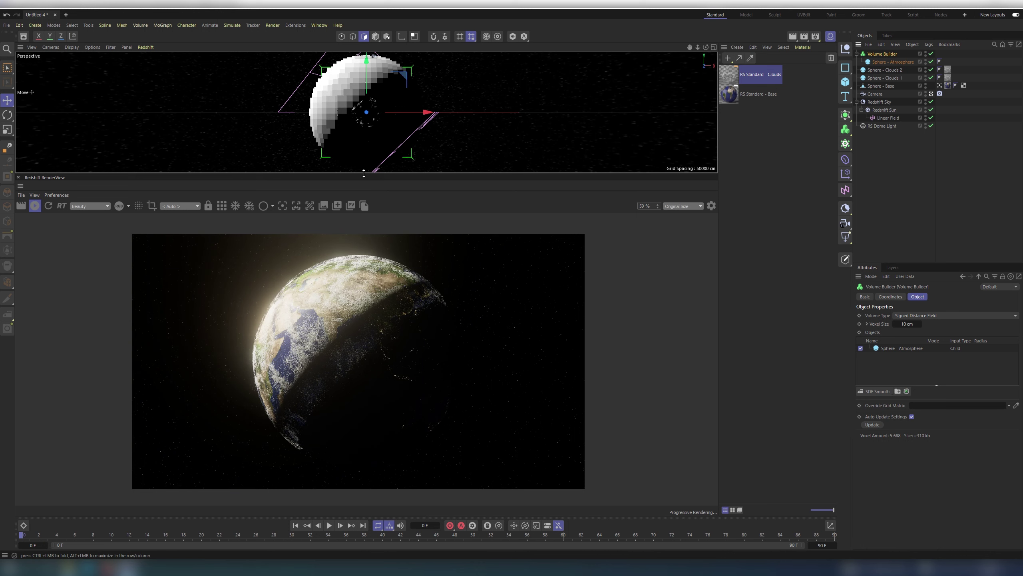
left_click_drag(363, 175, 356, 330)
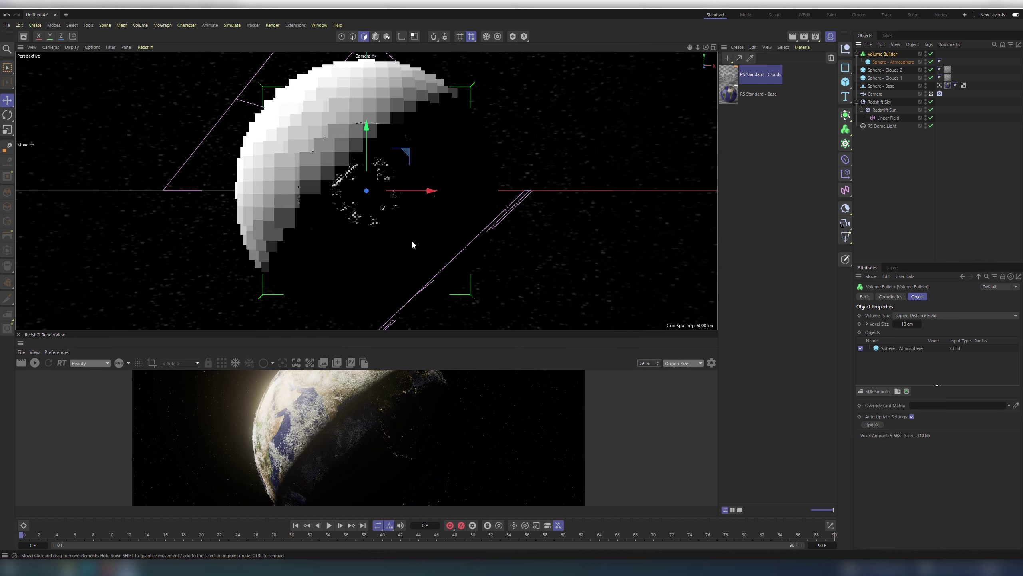
Preview the viewport in a line display and restore the shaded display.
left_click(72, 47)
left_click(102, 122)
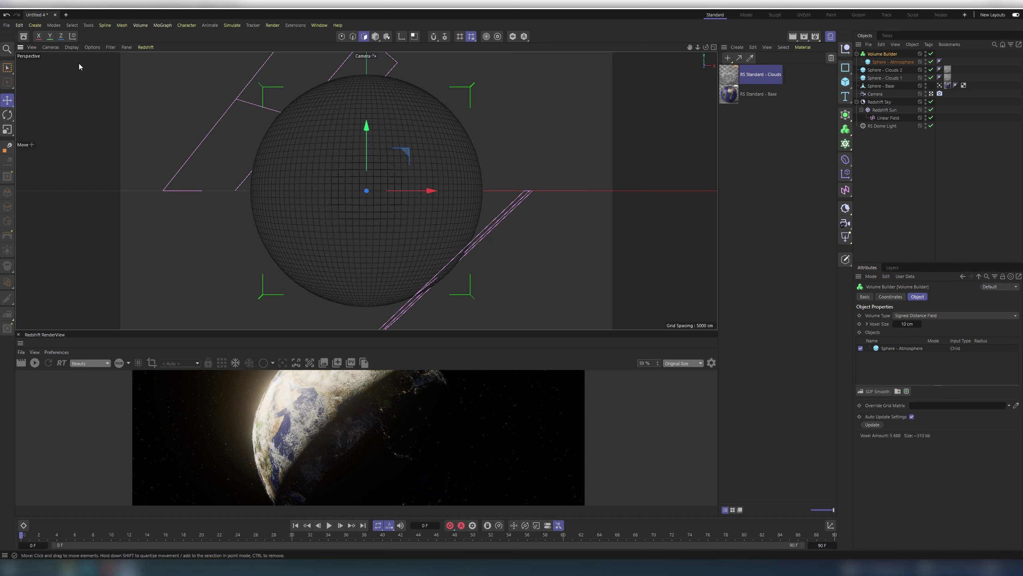
left_click(72, 48)
left_click(92, 69)
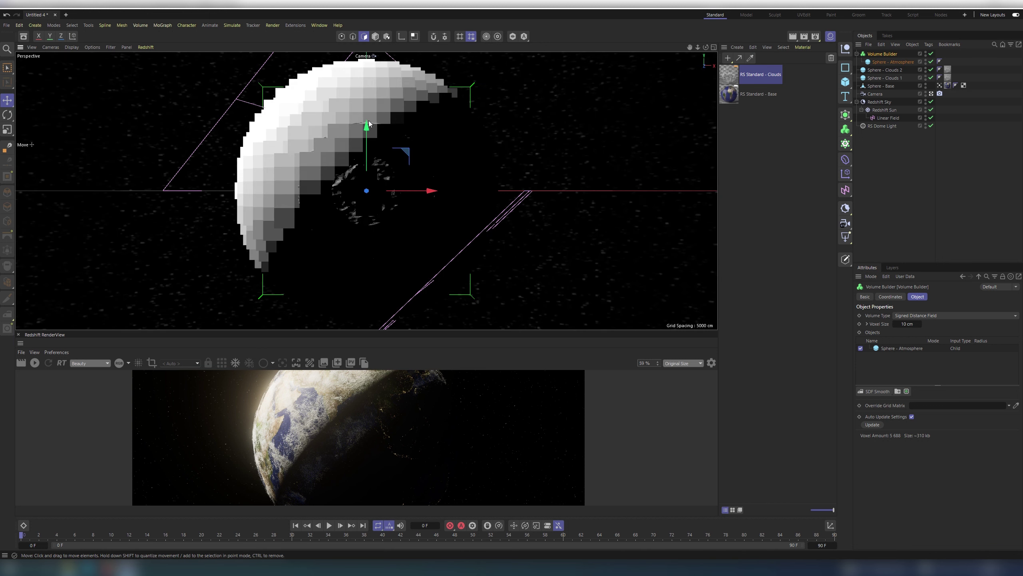
Set the Volume Builder's Volume Type to Fog and its Voxel Size to 0.5 cm.
left_click(911, 317)
left_click(910, 337)
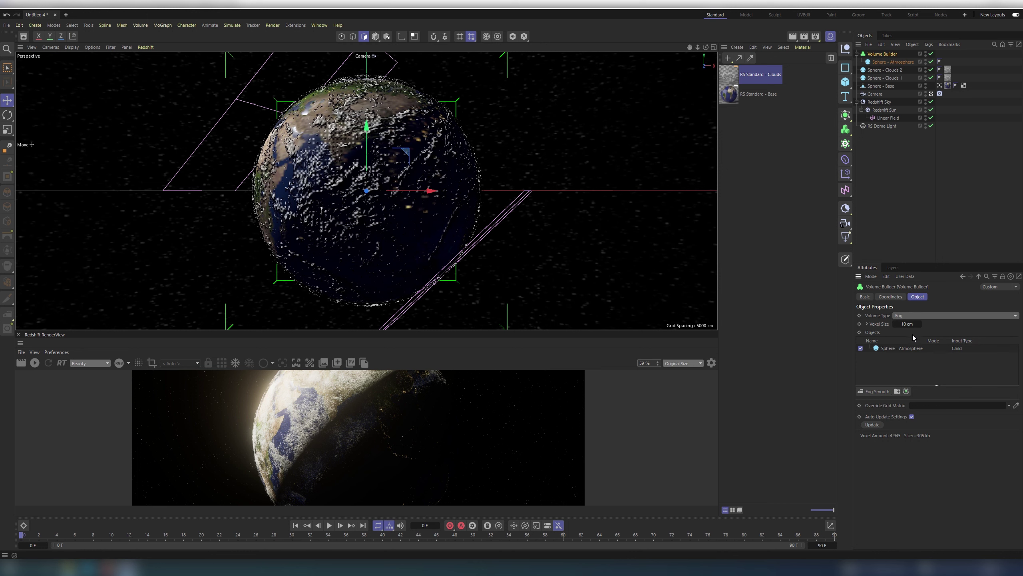
left_click(907, 324)
type(".5")
key("Return")
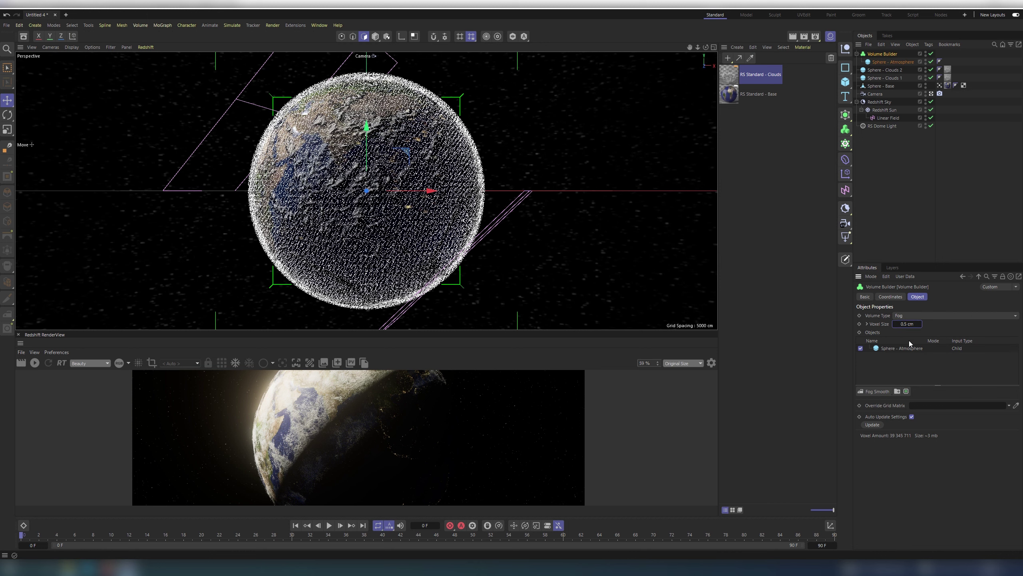
Enable Perfect Primitive for Sphere - Atmosphere in the Volume Builder and add a Fog Smooth filter above it.
left_click(907, 348)
left_click(920, 402)
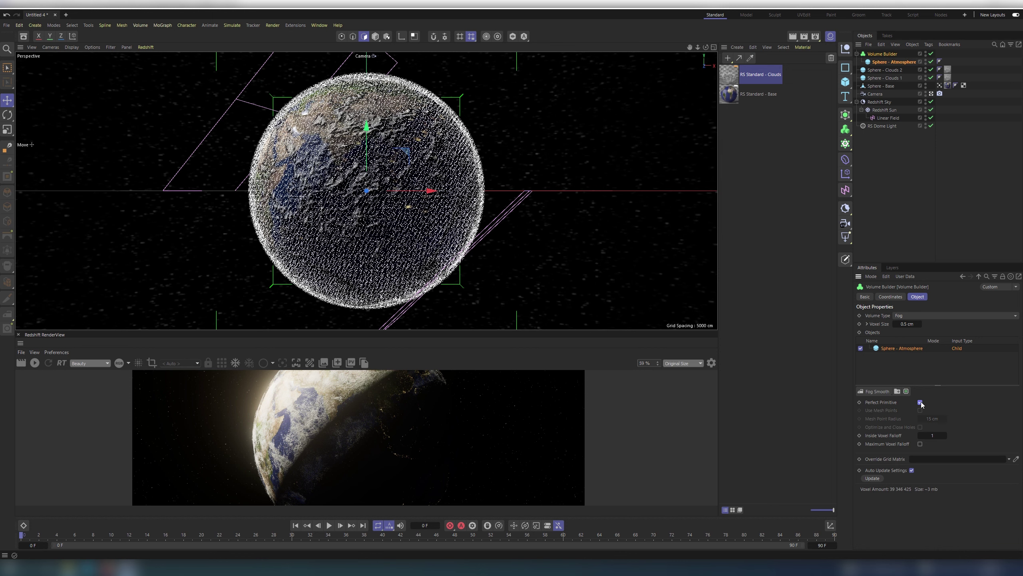
left_click(875, 390)
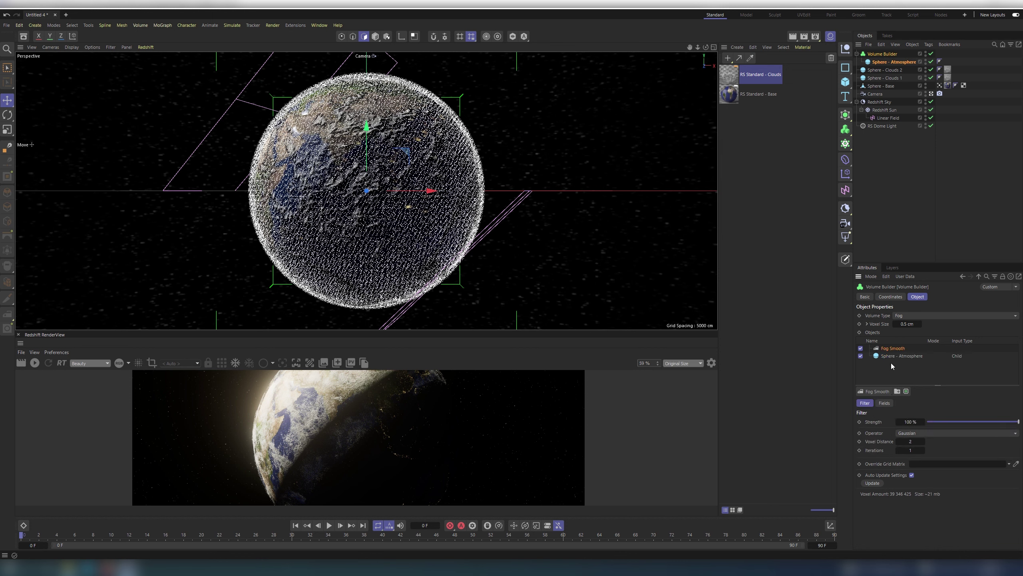
left_click(857, 54)
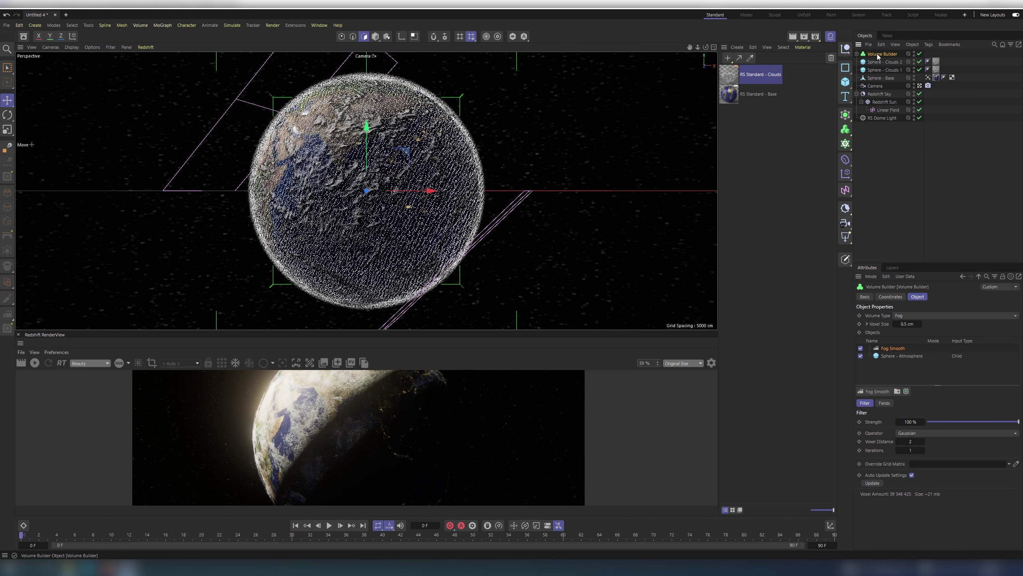
left_click(857, 54)
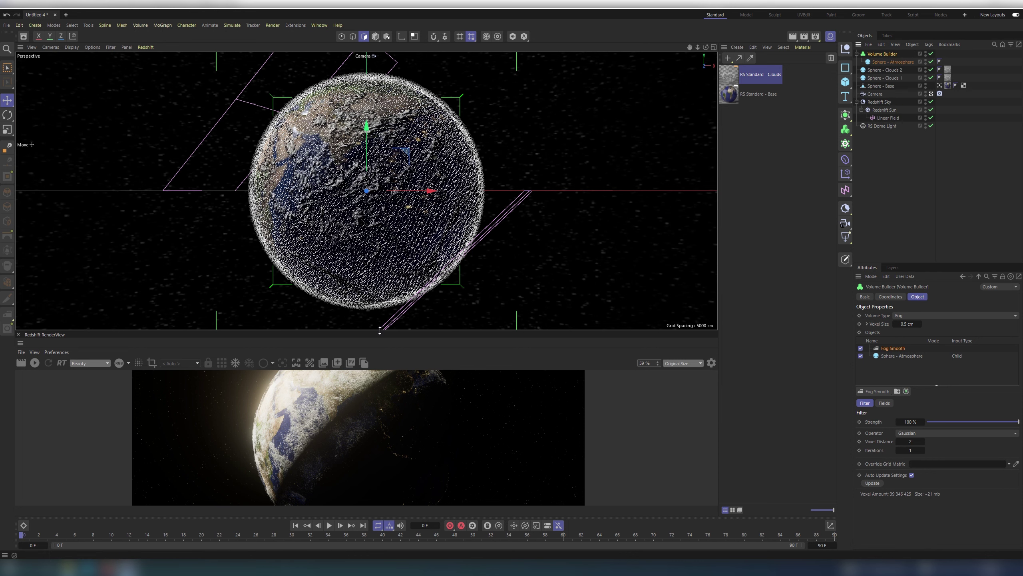
Enlarge the render view and check the Volume contribution in the Redshift Sun's details.
left_click_drag(381, 331, 395, 145)
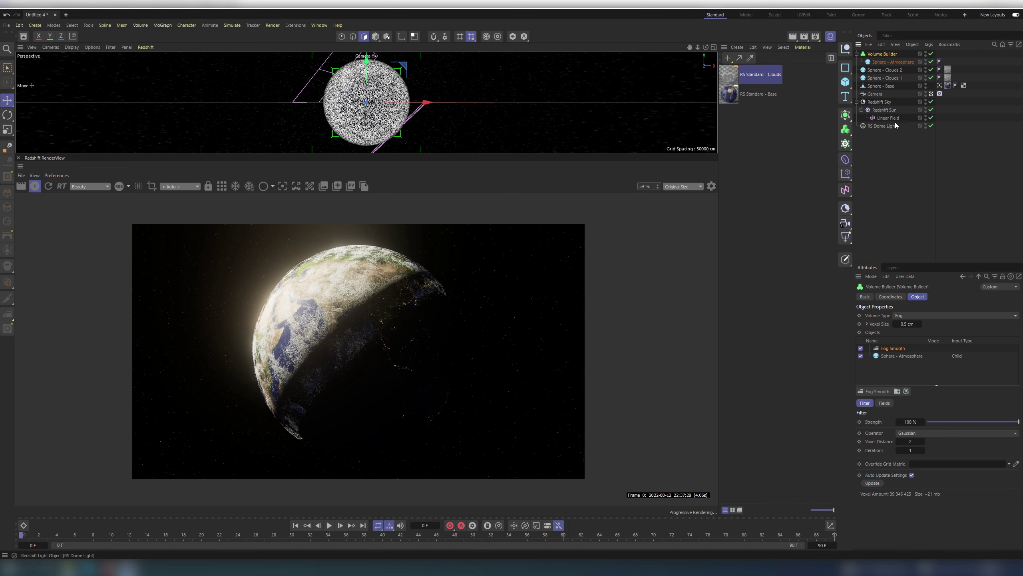
left_click(886, 110)
left_click(941, 296)
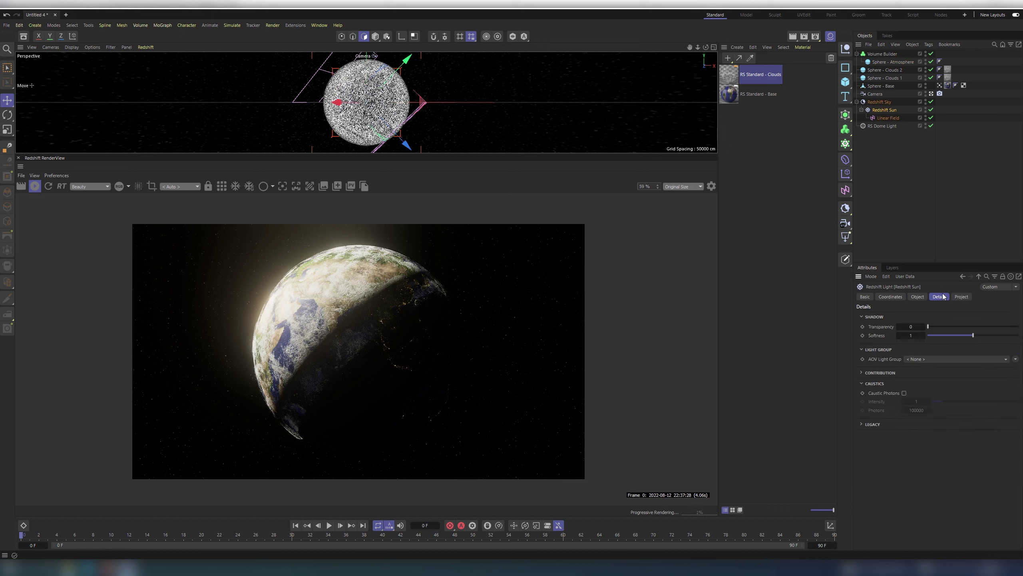
left_click(865, 373)
left_click(924, 446)
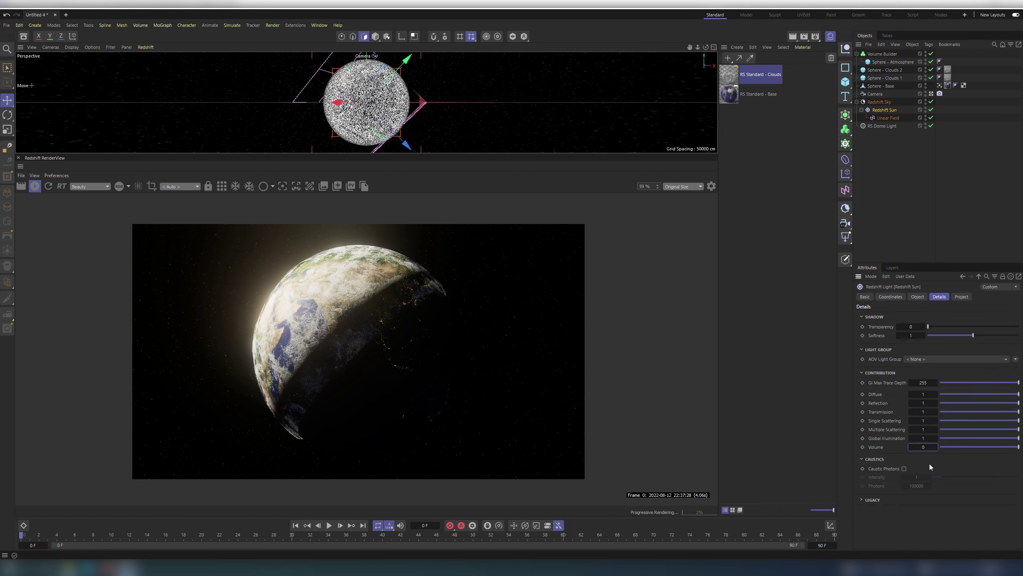
key("Escape")
Create a Redshift Volume material and apply it to the Volume Builder.
left_click(737, 47)
mouse_move(761, 88)
mouse_move(843, 92)
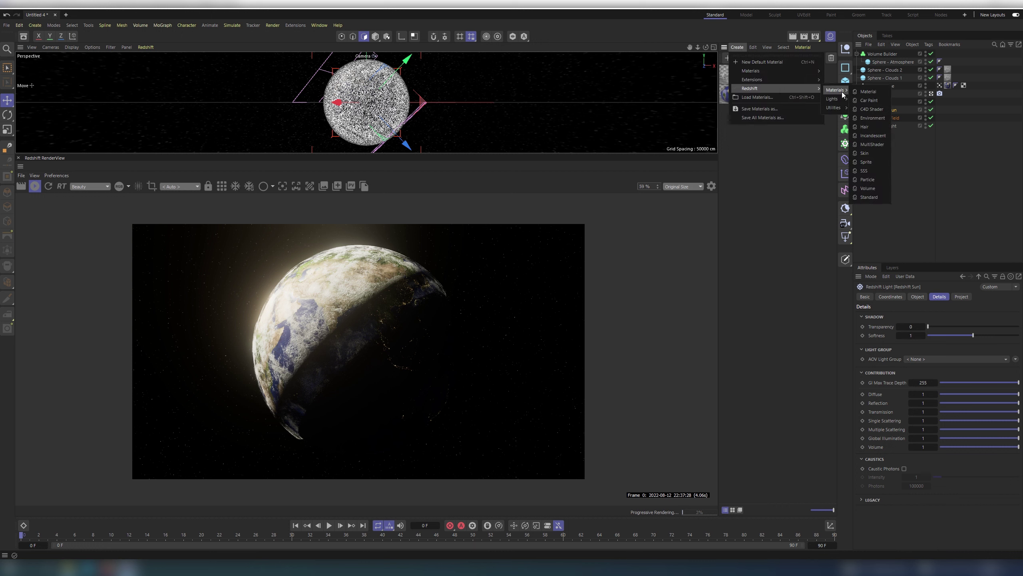
left_click(868, 188)
left_click_drag(733, 78, 902, 59)
left_click(892, 54)
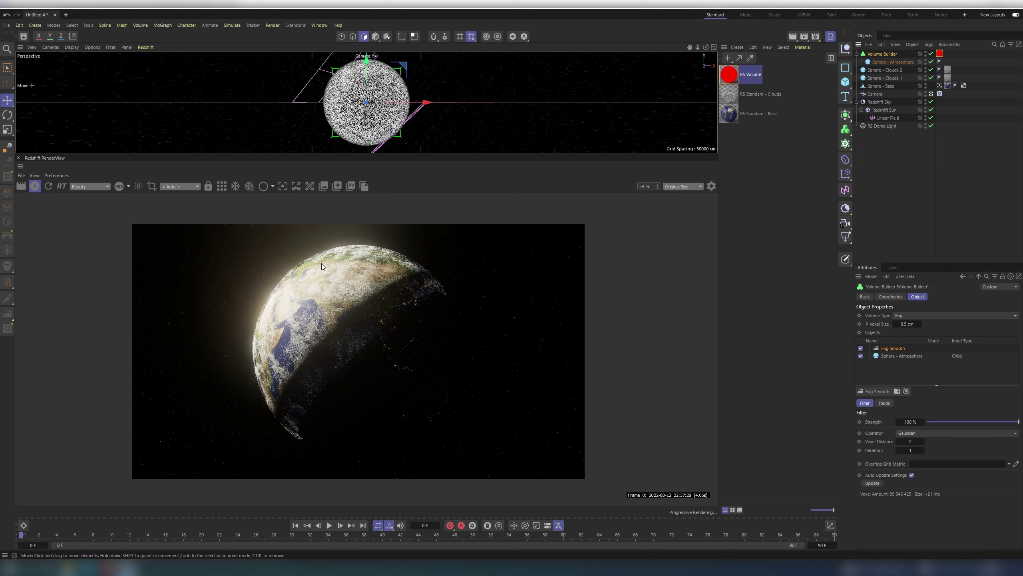
Open the RS Volume material in the Node Editor and arrange the window and nodes so the render stays visible.
double_click(729, 75)
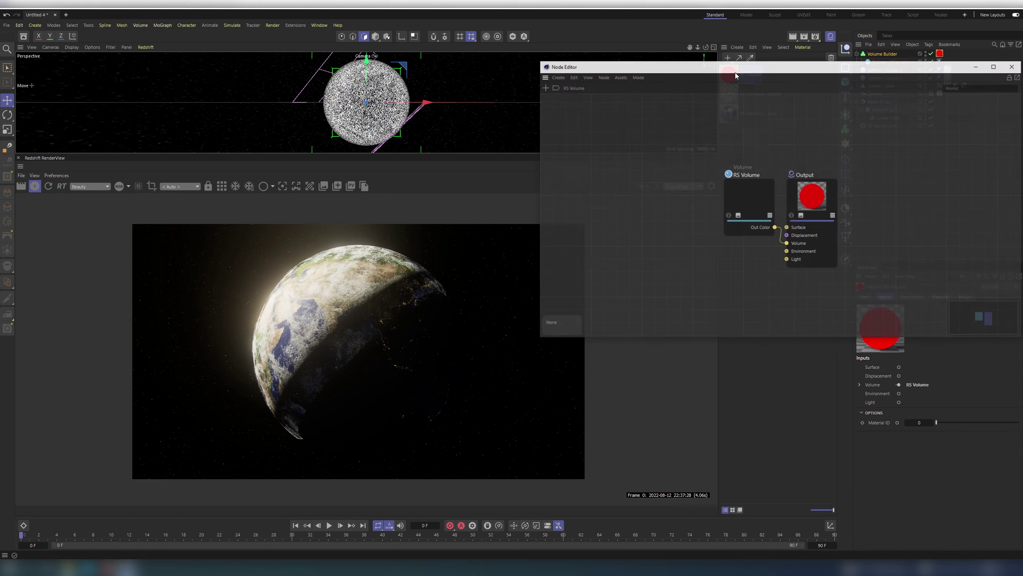
left_click(661, 192)
left_click_drag(632, 57, 470, 47)
left_click_drag(553, 319, 549, 240)
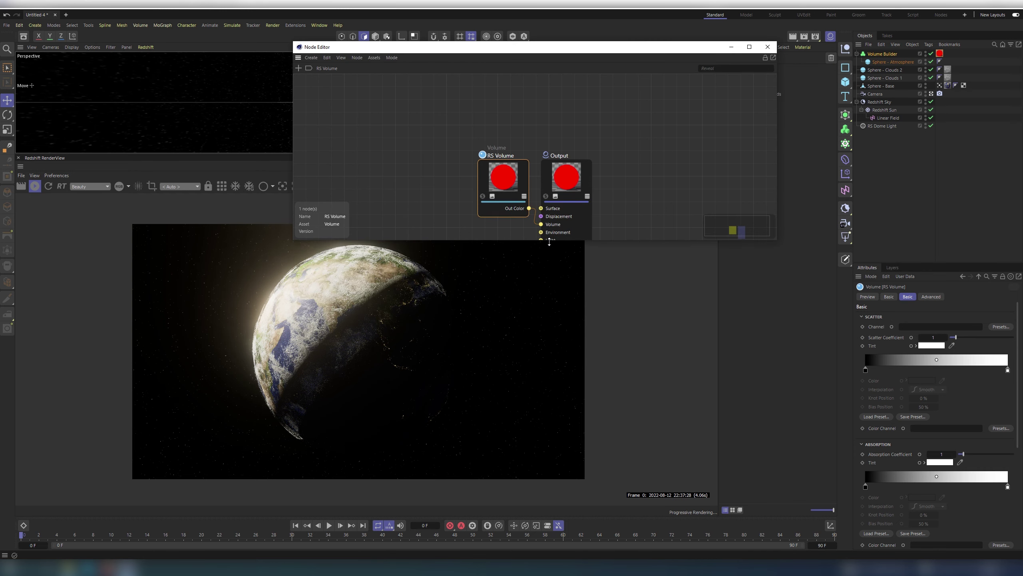
left_click(590, 141)
left_click_drag(590, 142, 508, 183)
left_click_drag(505, 181, 494, 142)
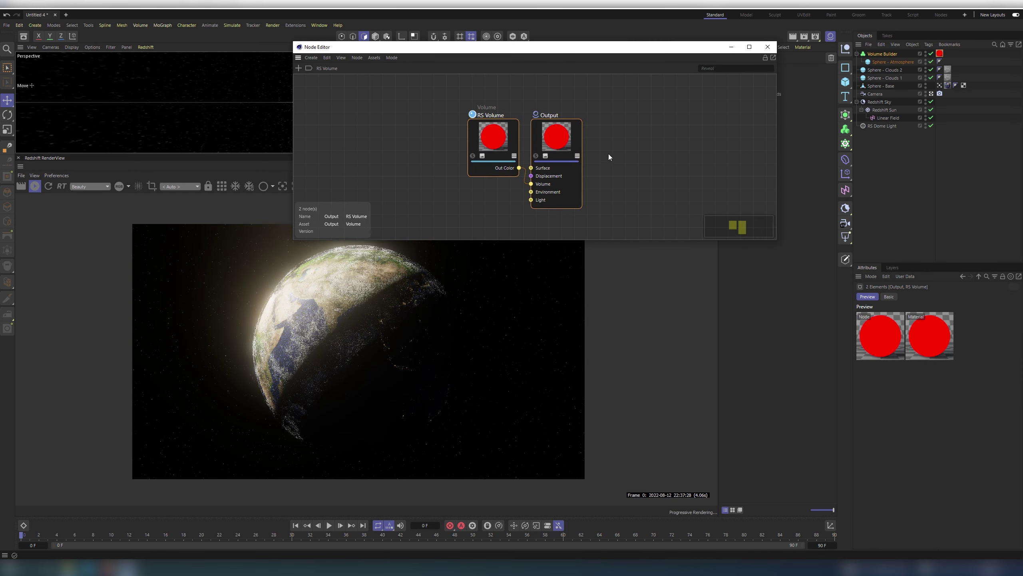
left_click(609, 158)
Set the RS Volume node's Scatter Channel to the Volume Builder preset.
left_click(484, 137)
left_click(1001, 326)
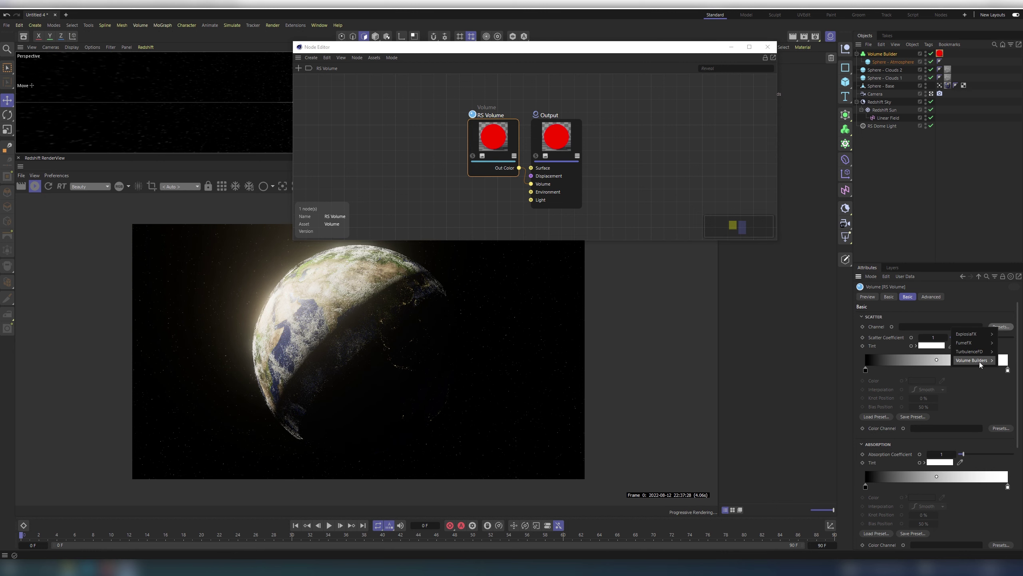
left_click(949, 362)
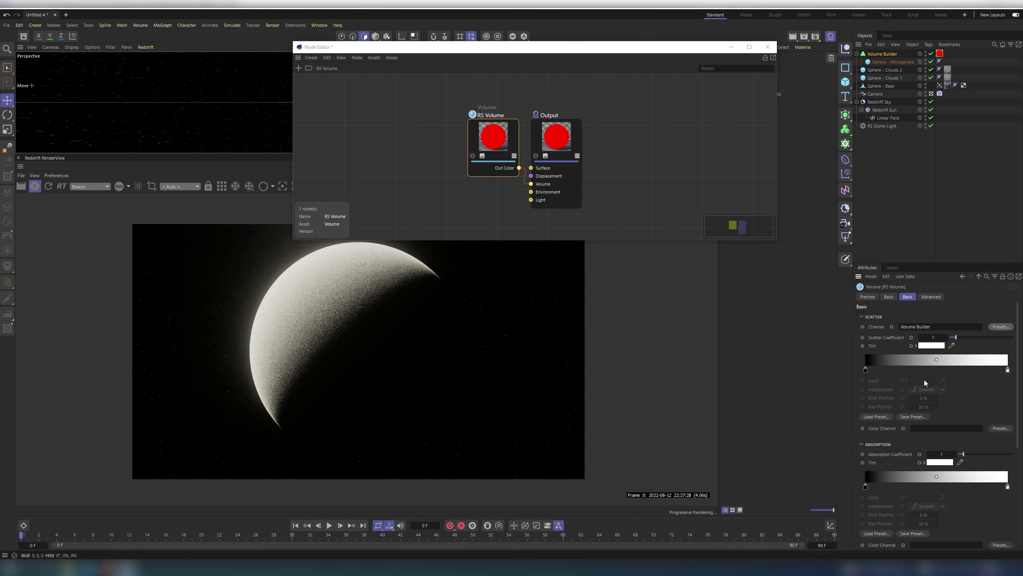
Set the RS Volume node's Scatter Coefficient to 0.05 and Absorption Coefficient to 0.1.
type("0.05")
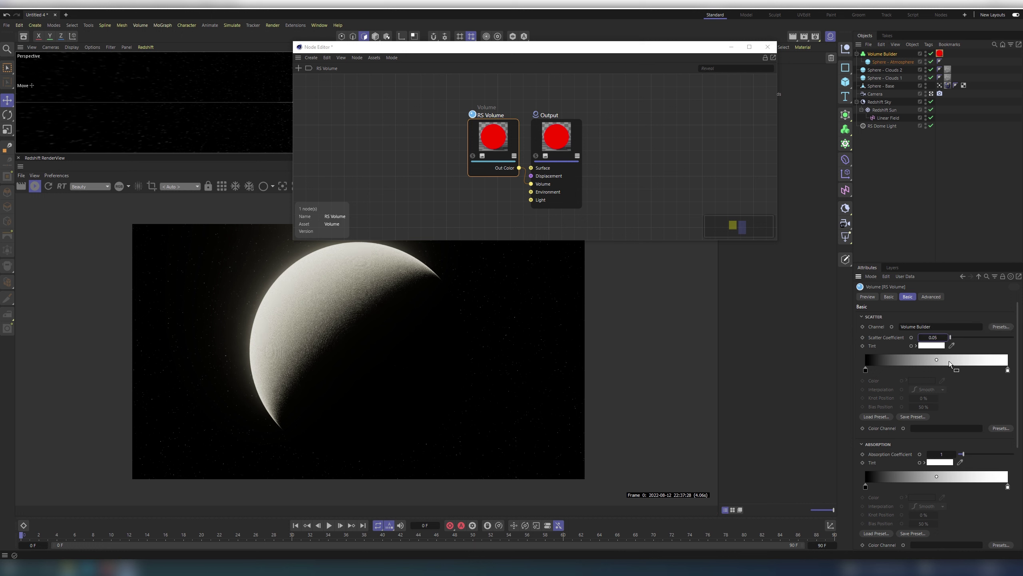
key("Return")
double_click(935, 453)
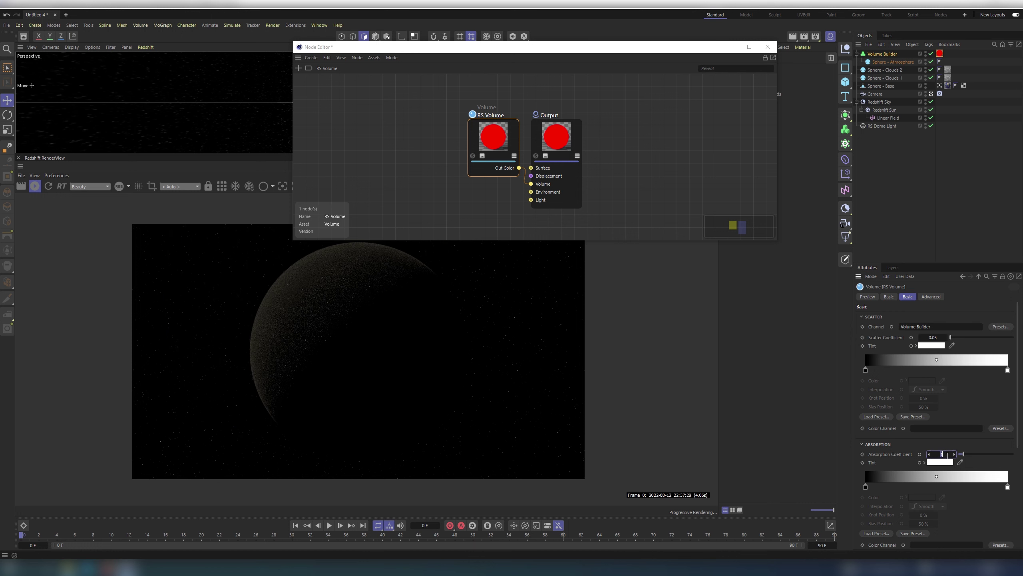
type("0.1")
key("Return")
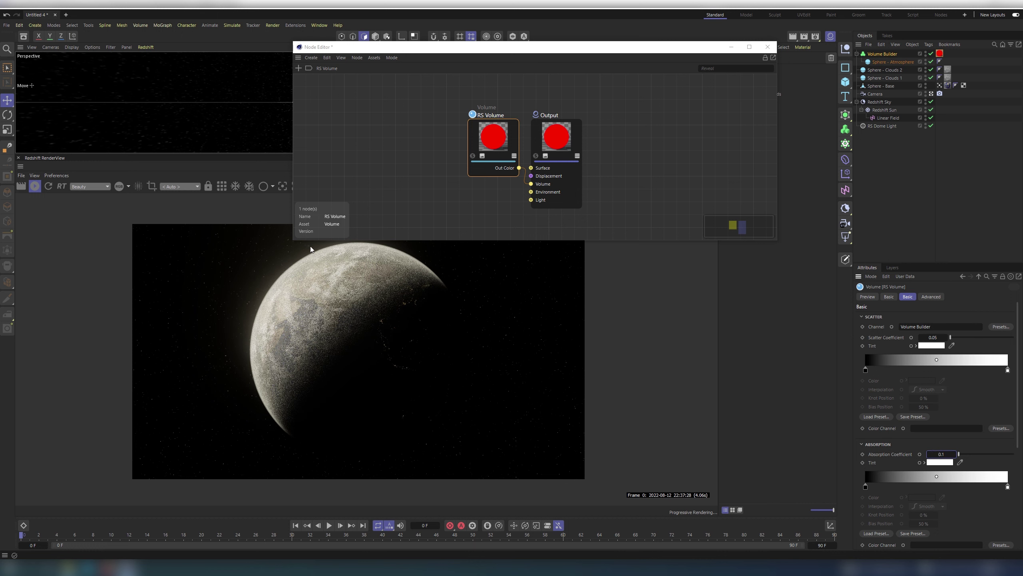
Set New Max in the RS Volume node's Density Remap Range to 0.75.
left_click(932, 298)
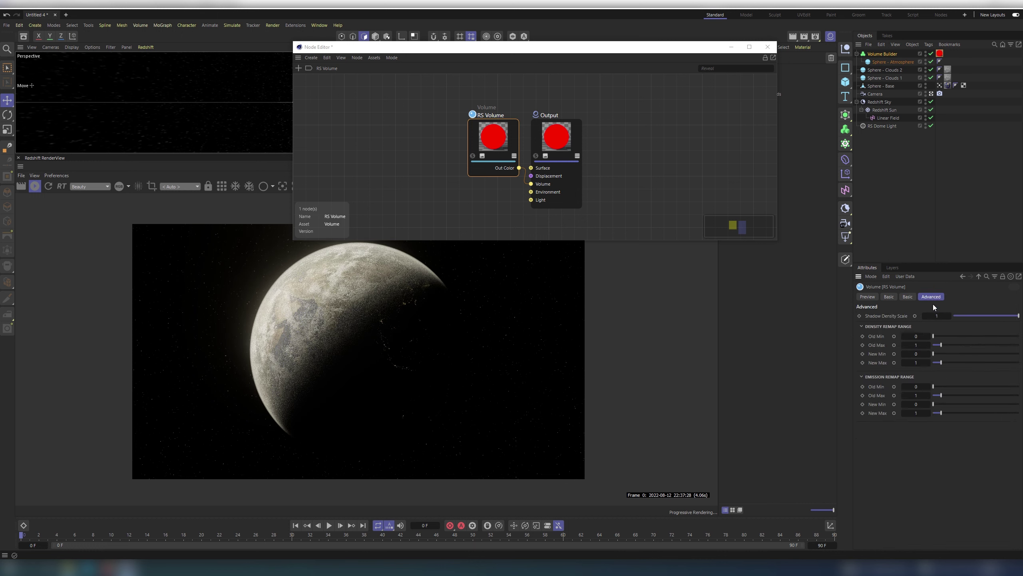
double_click(917, 362)
type("0.75")
key("Return")
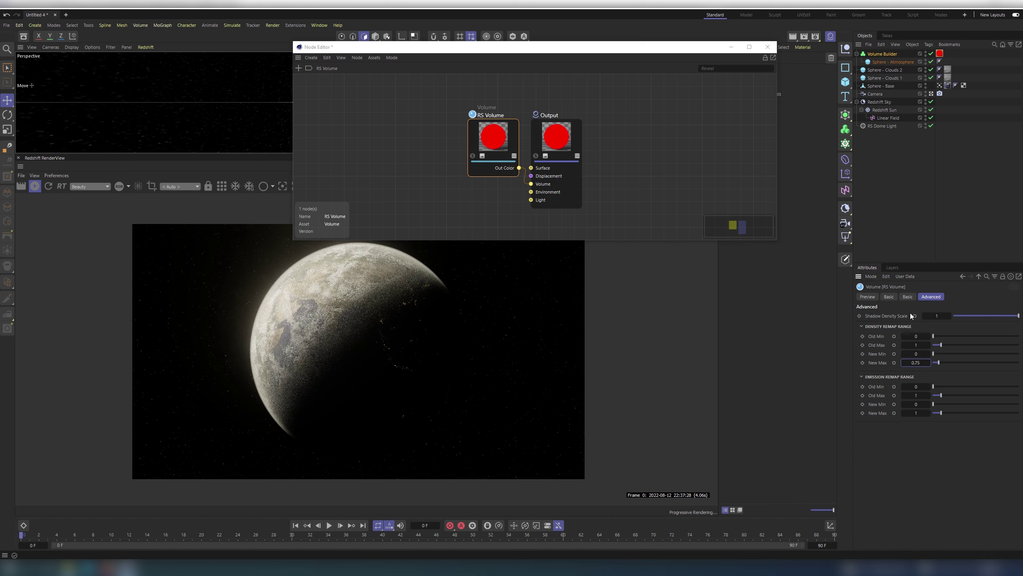
Set the RS Volume node's Scatter Tint to blue with hue 210°, saturation 85% and value 100%, and close the Node Editor.
left_click(907, 297)
left_click(931, 345)
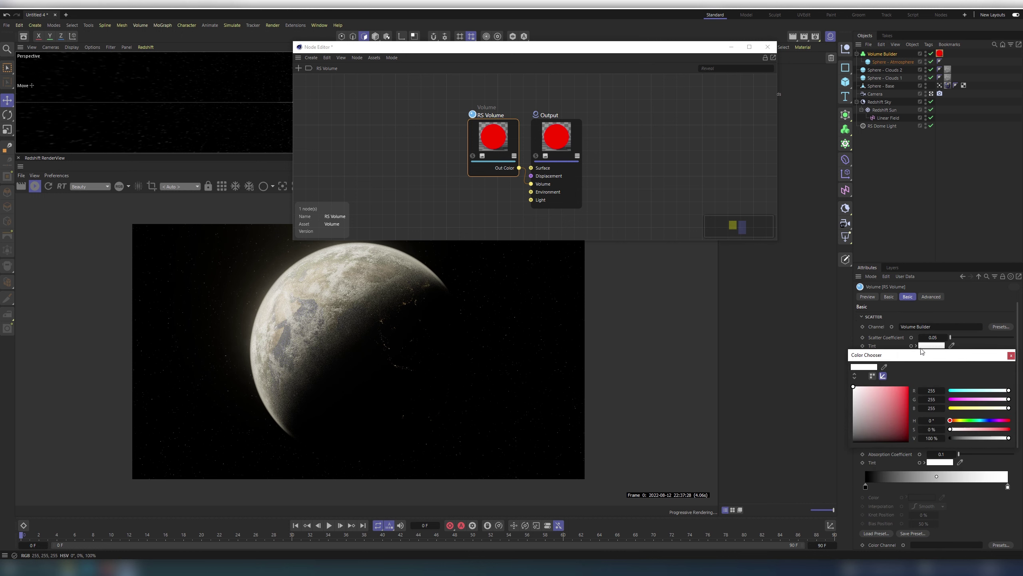
left_click(766, 370)
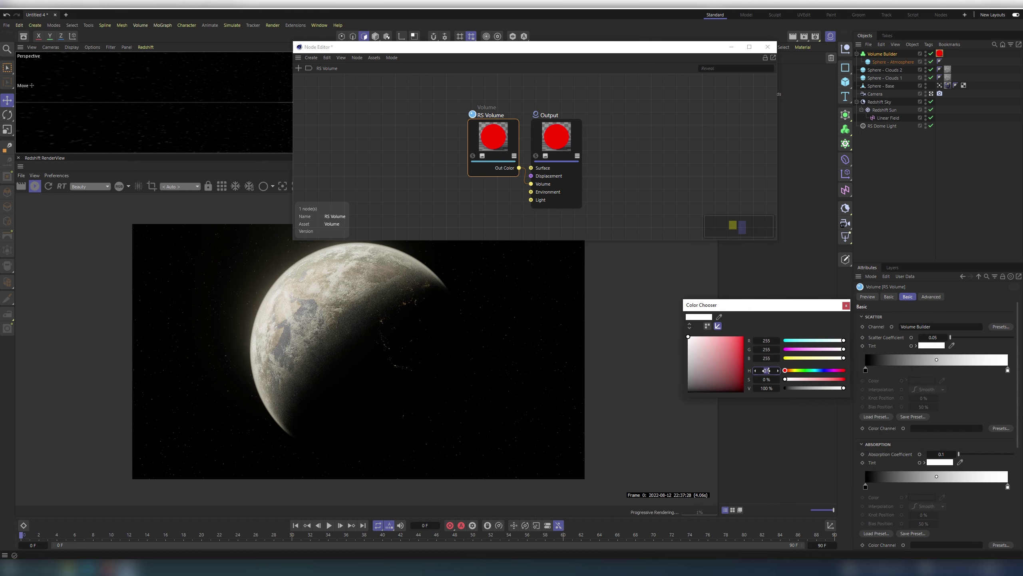
type("210")
left_click(769, 379)
type("80")
left_click(770, 387)
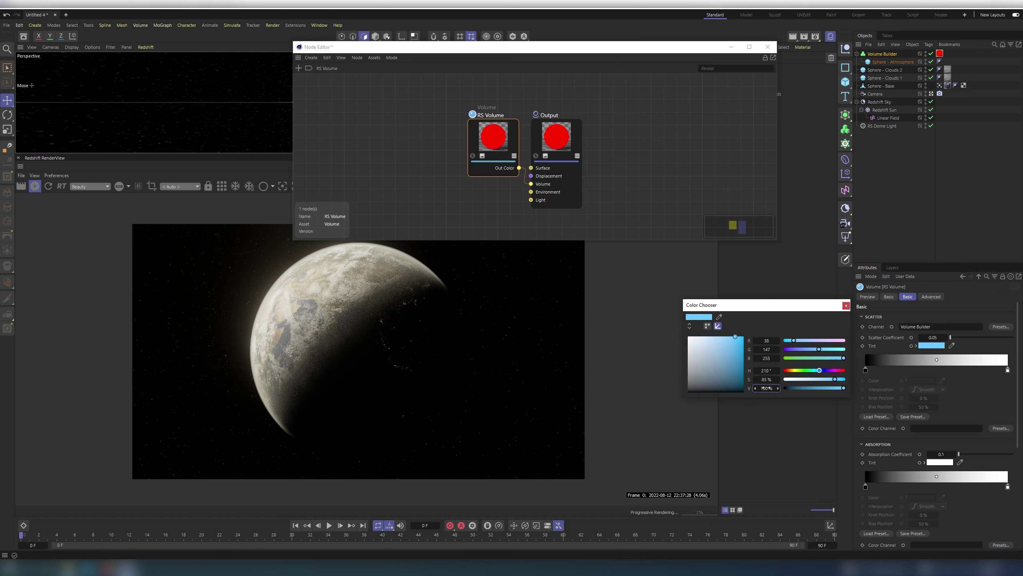
left_click(847, 305)
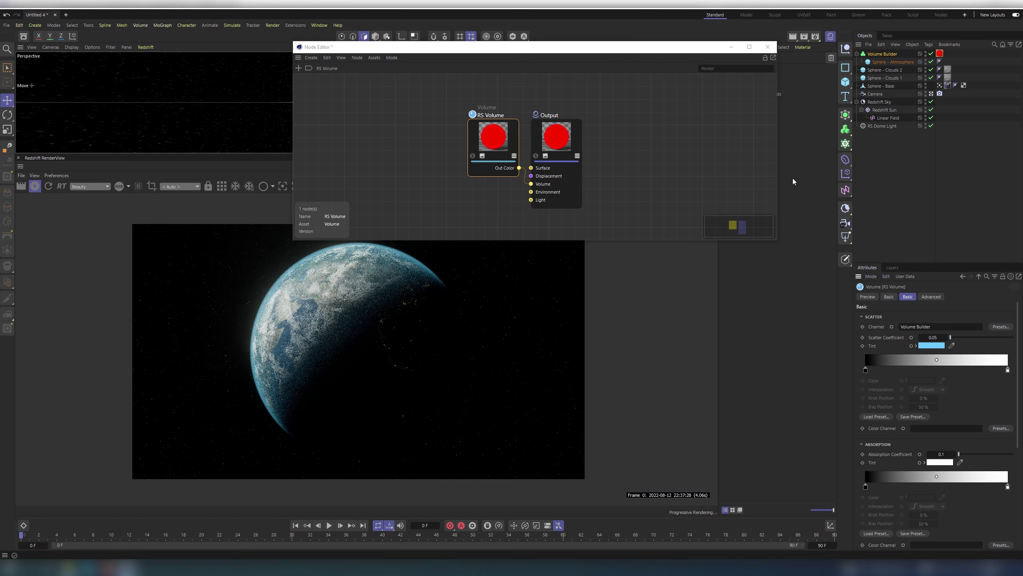
left_click(767, 47)
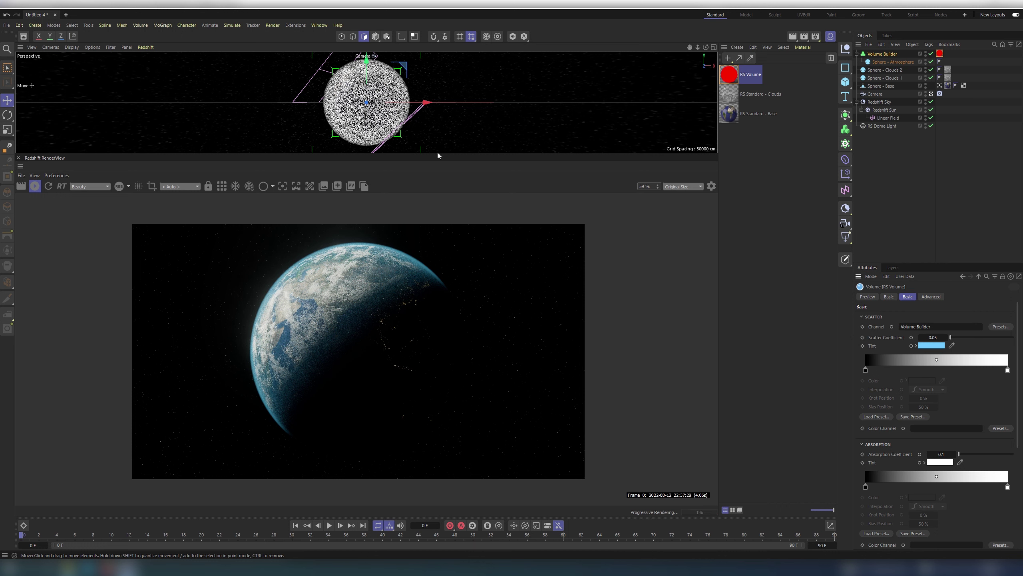
Try the Redshift Sun's heading rotation at -200° and at 90° to preview other lighting directions.
left_click_drag(437, 154, 436, 169)
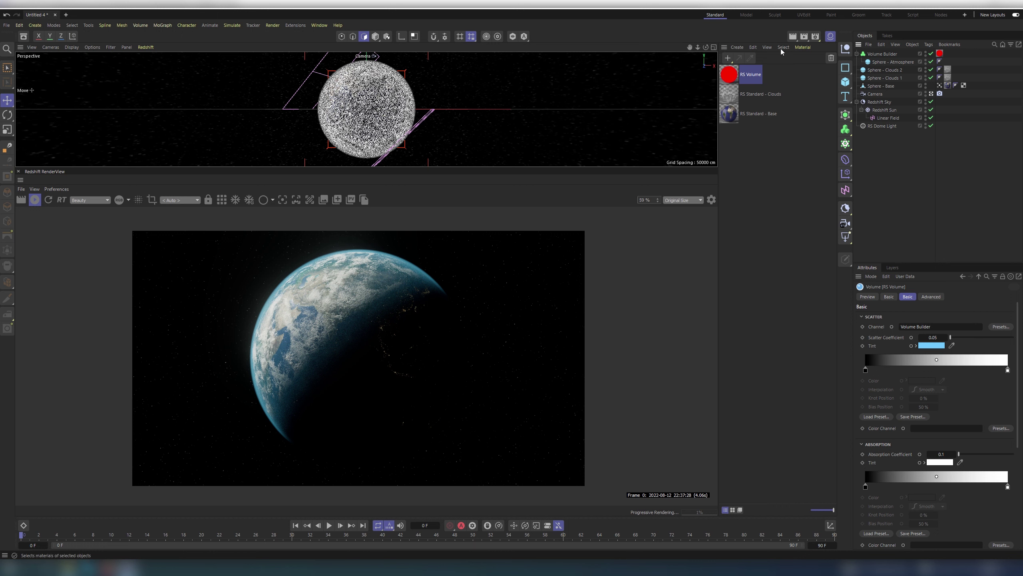
left_click(884, 109)
left_click(890, 297)
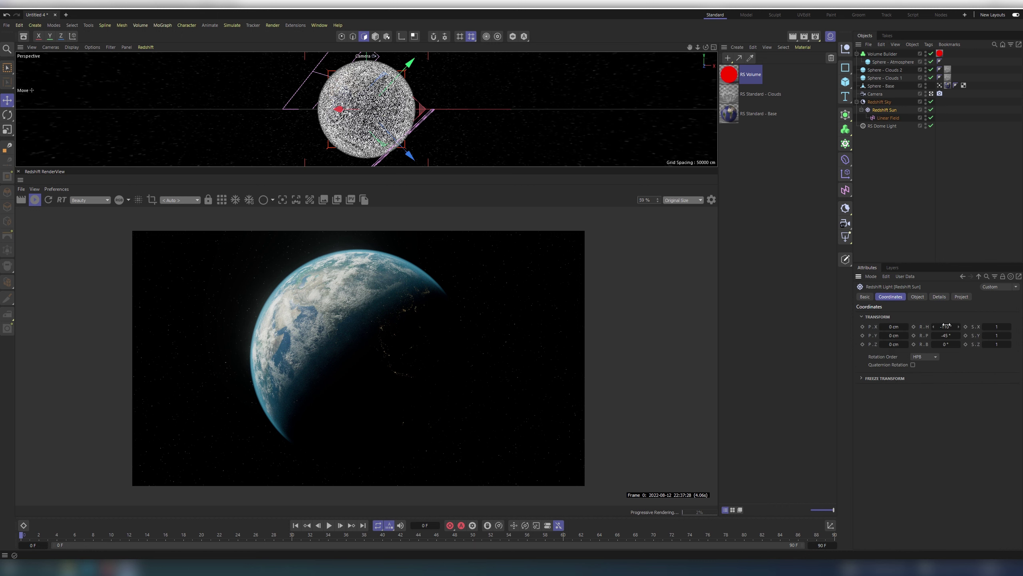
left_click(947, 326)
type("-200")
key("Return")
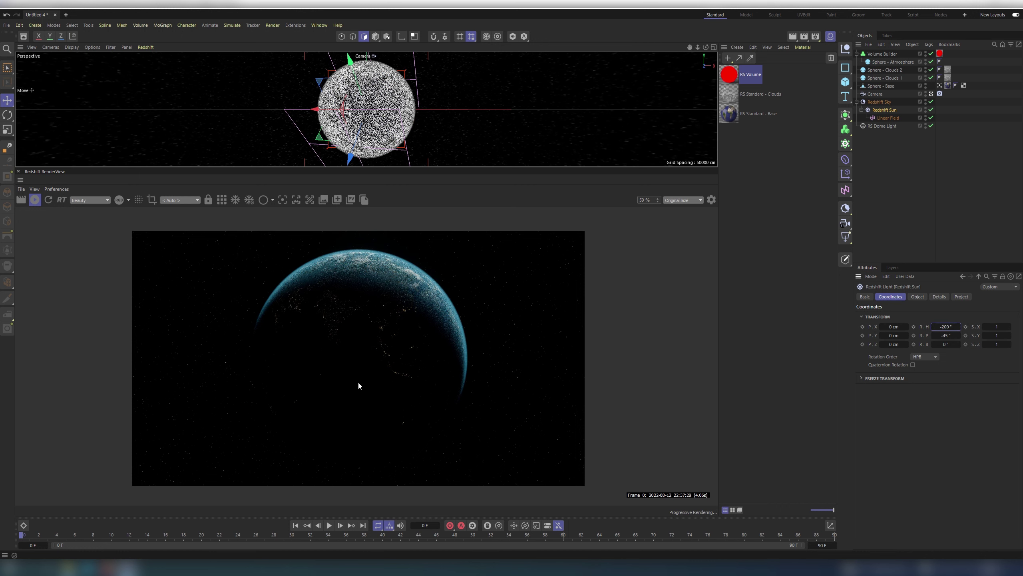
left_click(942, 327)
type("90")
key("Return")
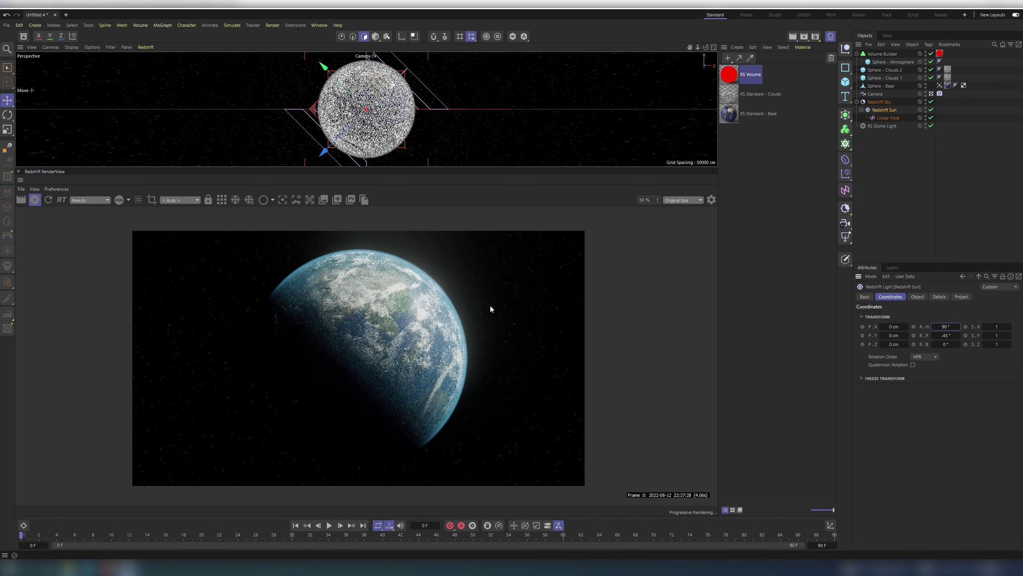
Return the Redshift Sun's heading rotation to -110° and deselect it.
left_click(946, 326)
type("-110")
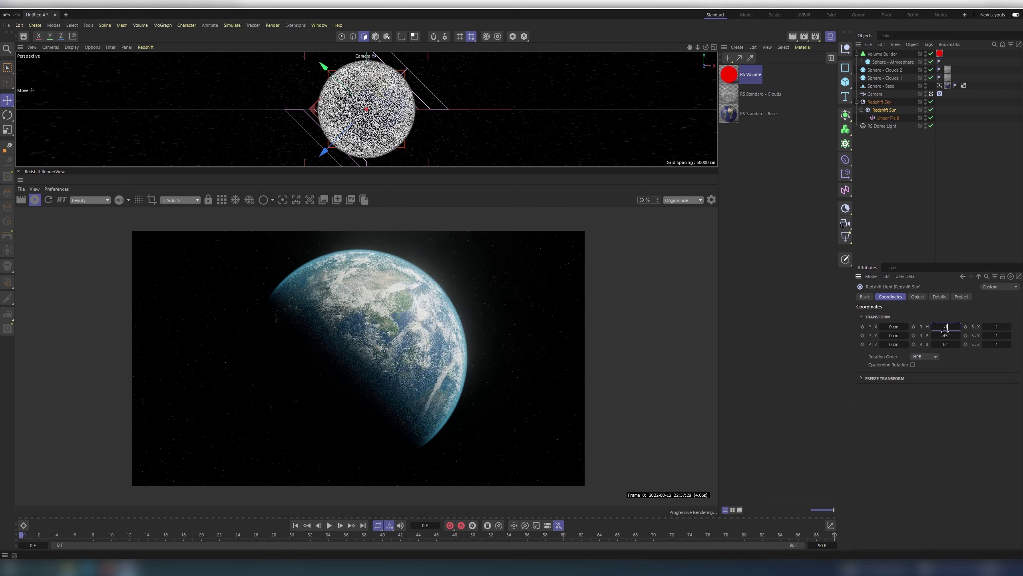
key("Return")
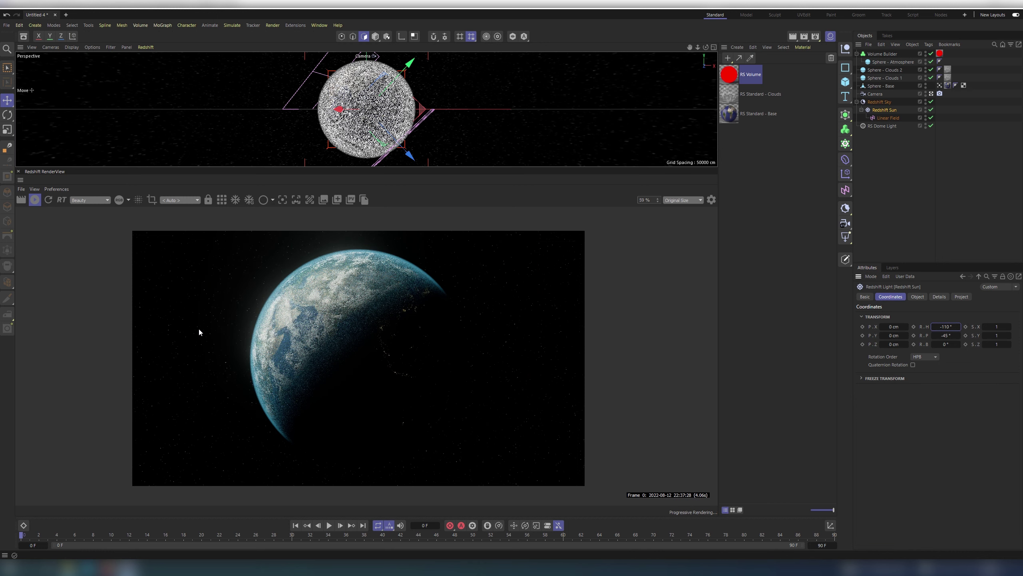
left_click(947, 186)
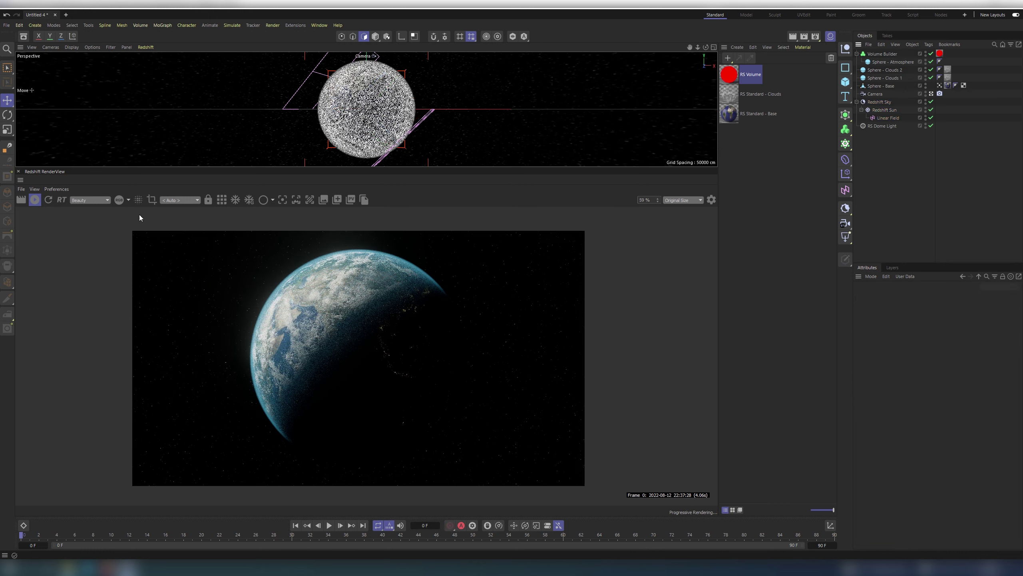
Stop the interactive Redshift render and open the render settings.
left_click(34, 200)
left_click(816, 37)
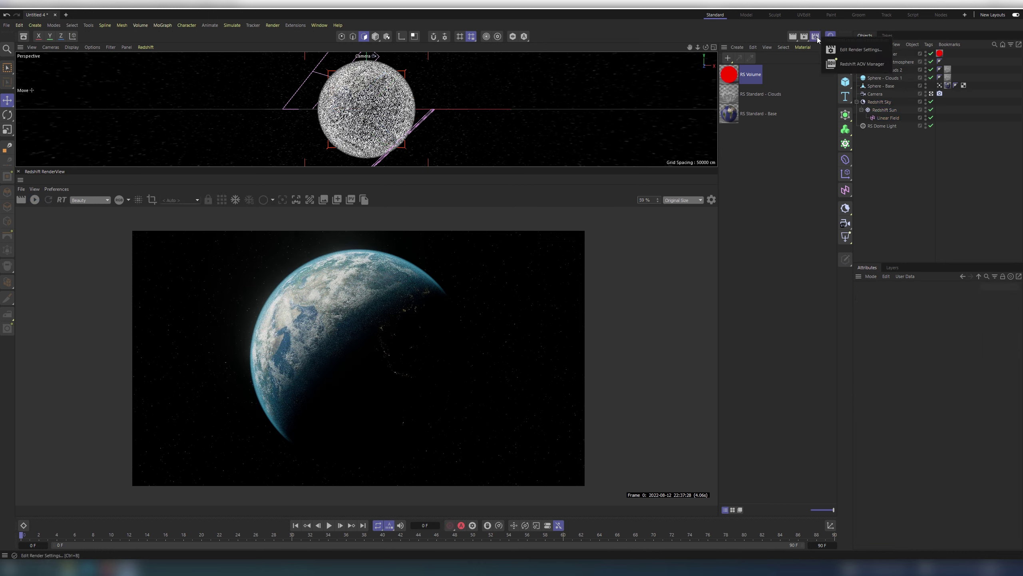
left_click(854, 50)
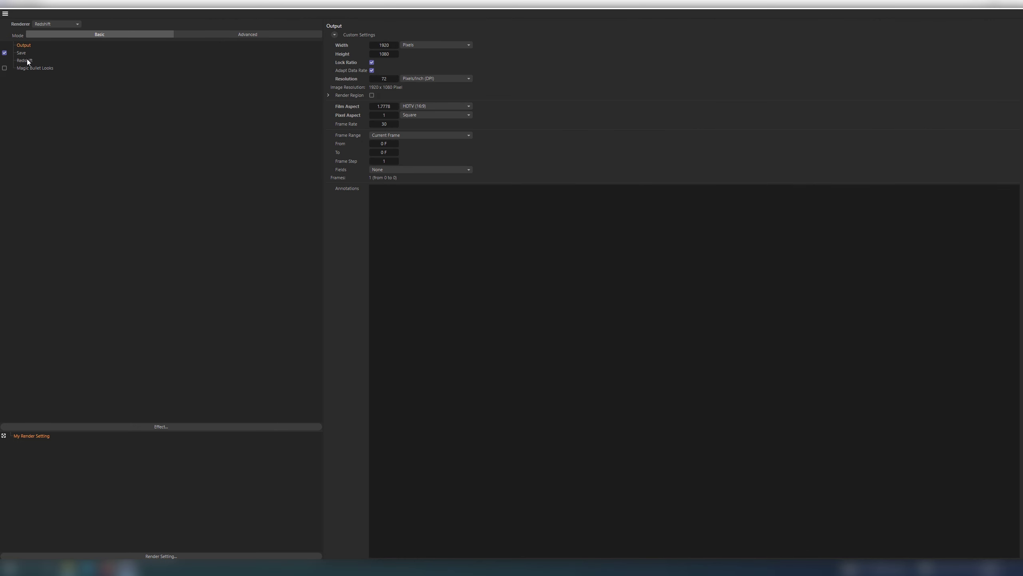
Set the multi-pass image to OpenEXR with PIZ compression and 16 Bit/Channel depth, and turn off saving the regular image.
left_click(21, 53)
left_click(405, 174)
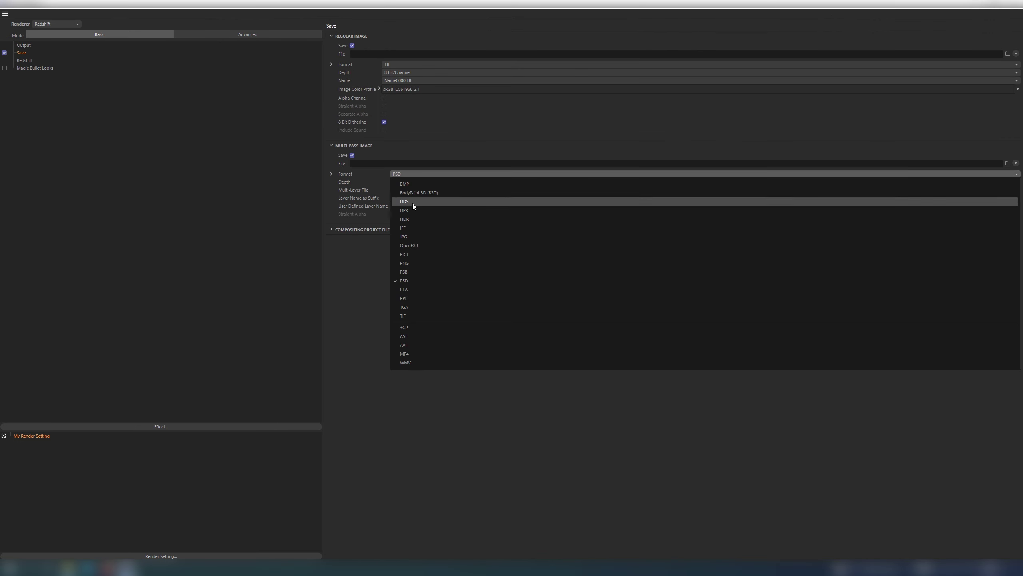
left_click(423, 244)
left_click(331, 173)
left_click(405, 217)
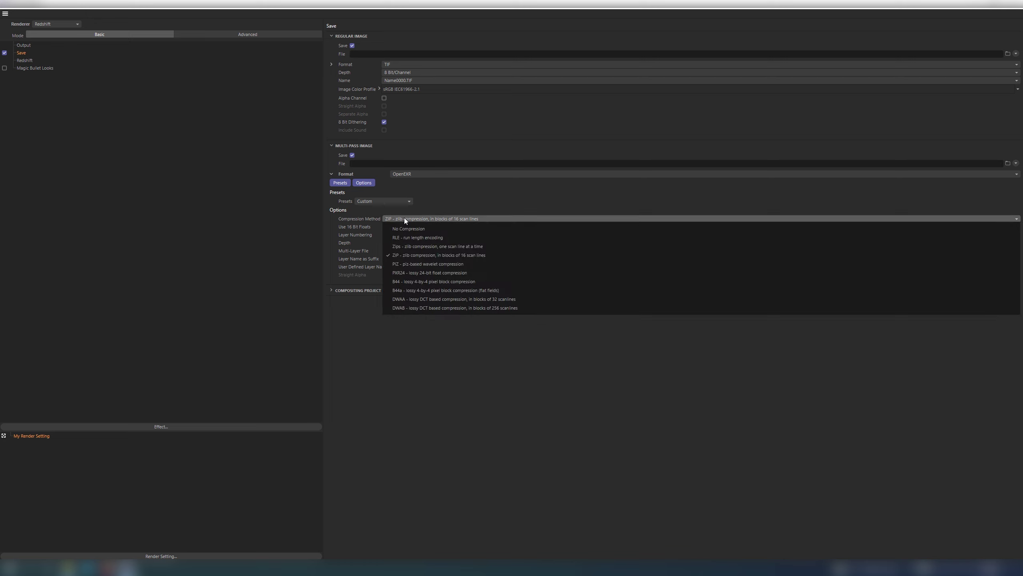
left_click(419, 262)
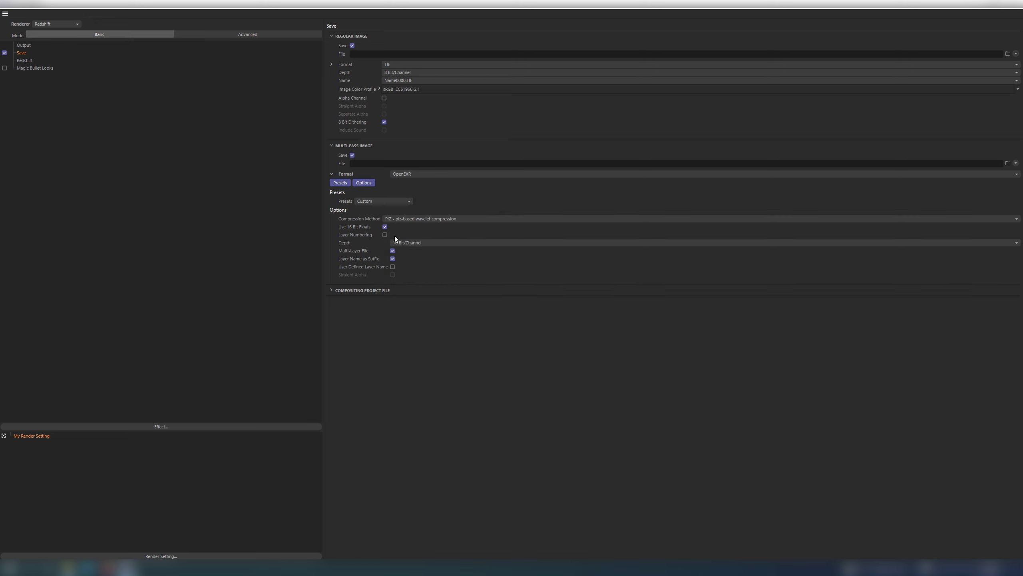
left_click(396, 242)
left_click(405, 243)
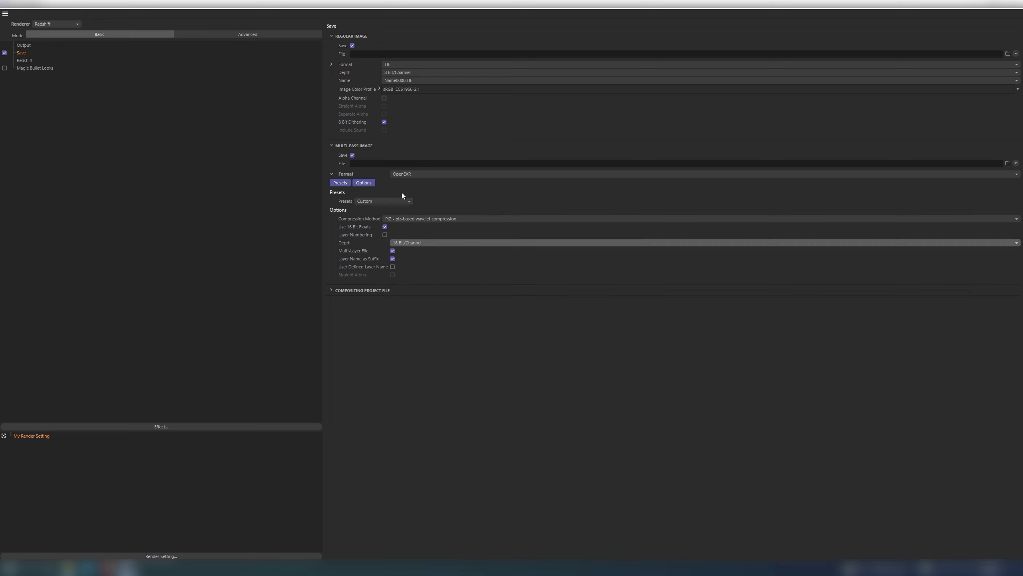
left_click(353, 45)
left_click(374, 162)
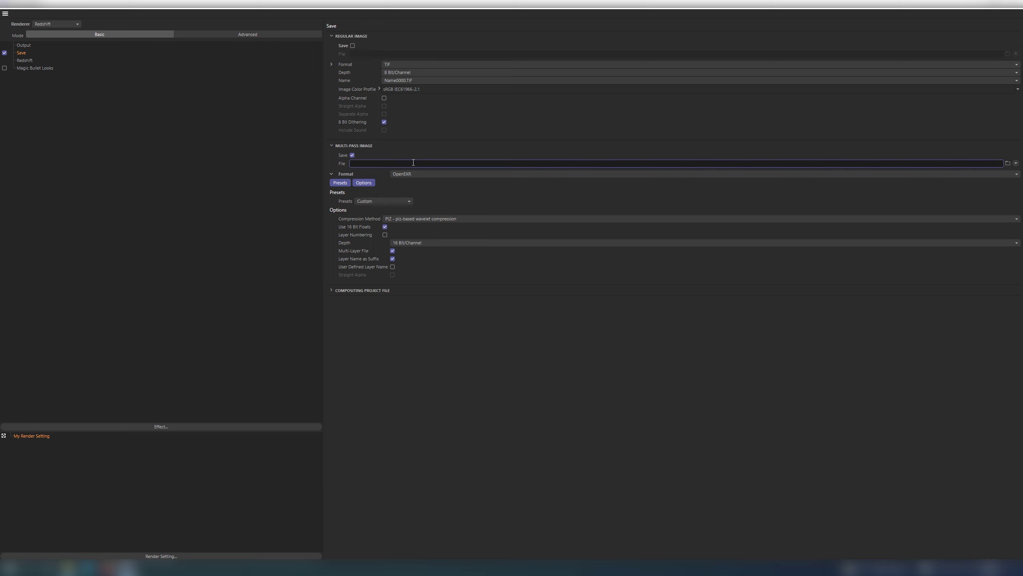
In the advanced Redshift sampling settings, turn off Automatic Sampling and set Samples Min to 8 and Samples Max to 64.
left_click(24, 60)
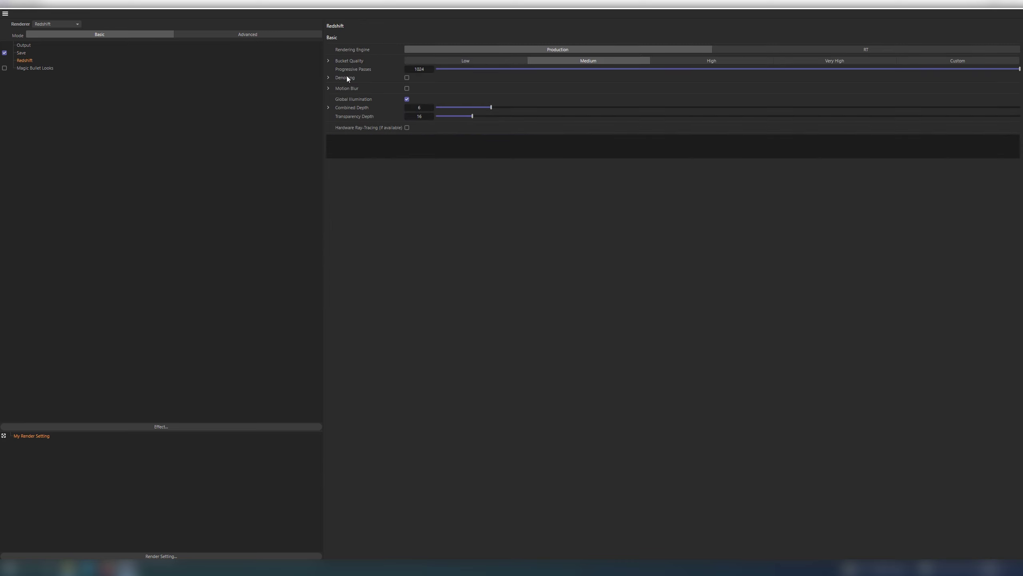
left_click(236, 37)
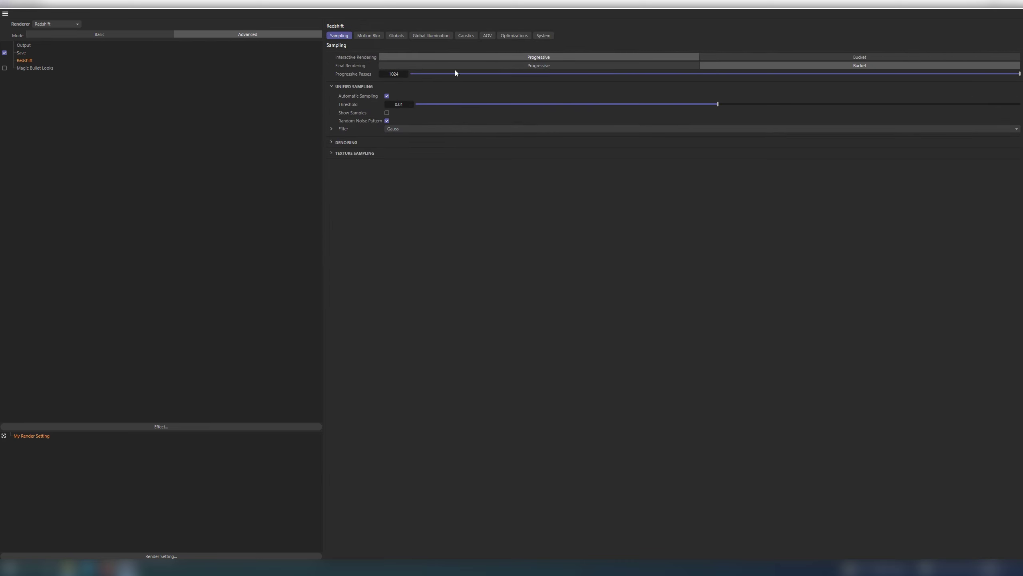
left_click(387, 95)
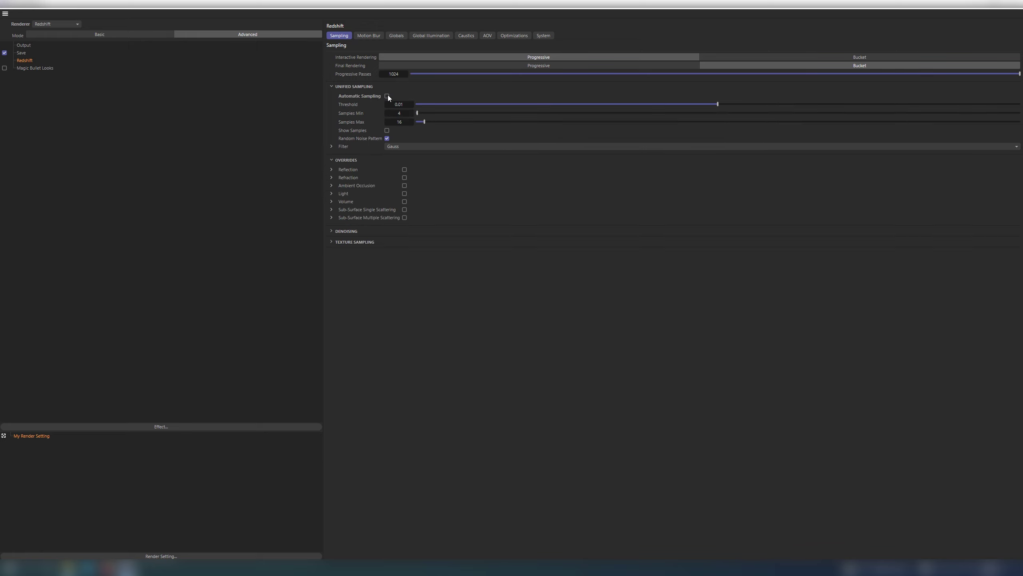
type("8")
left_click(401, 123)
type("64")
key("Return")
Enable the Reflection, Refraction, Light and Volume sampling overrides and expand their settings.
left_click(404, 170)
left_click(405, 178)
left_click(405, 194)
left_click(332, 170)
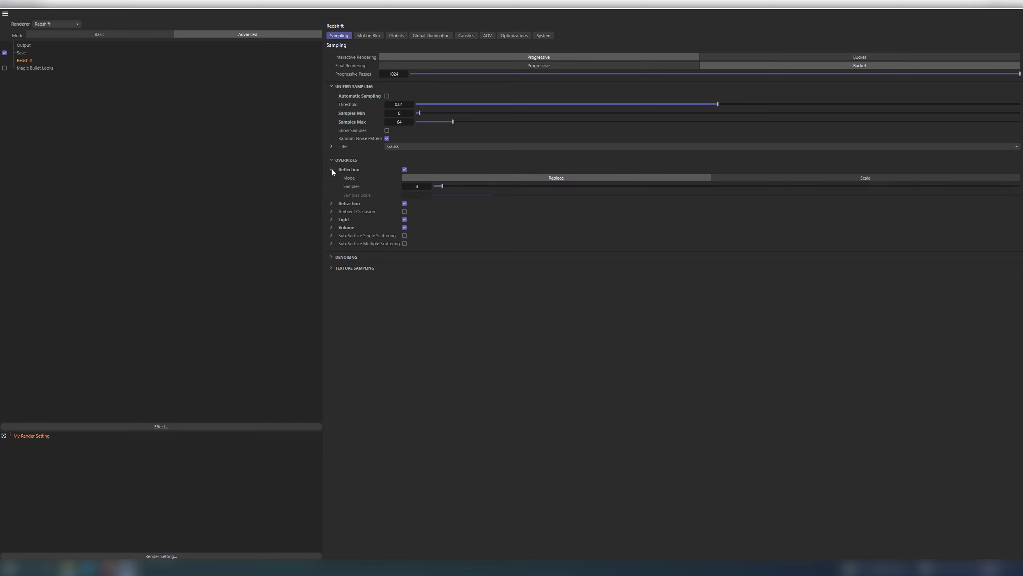
left_click(331, 203)
left_click(331, 245)
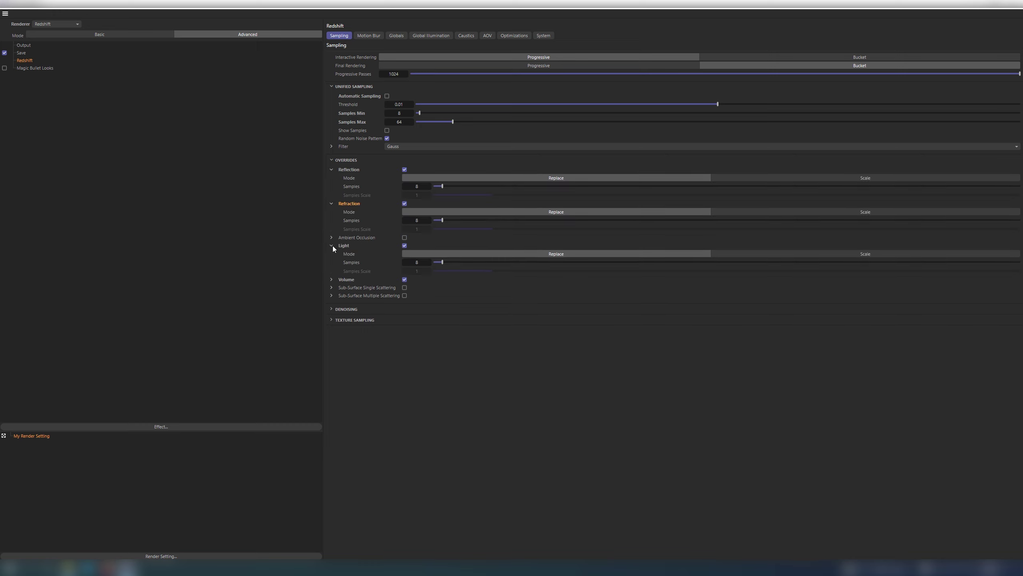
left_click(331, 279)
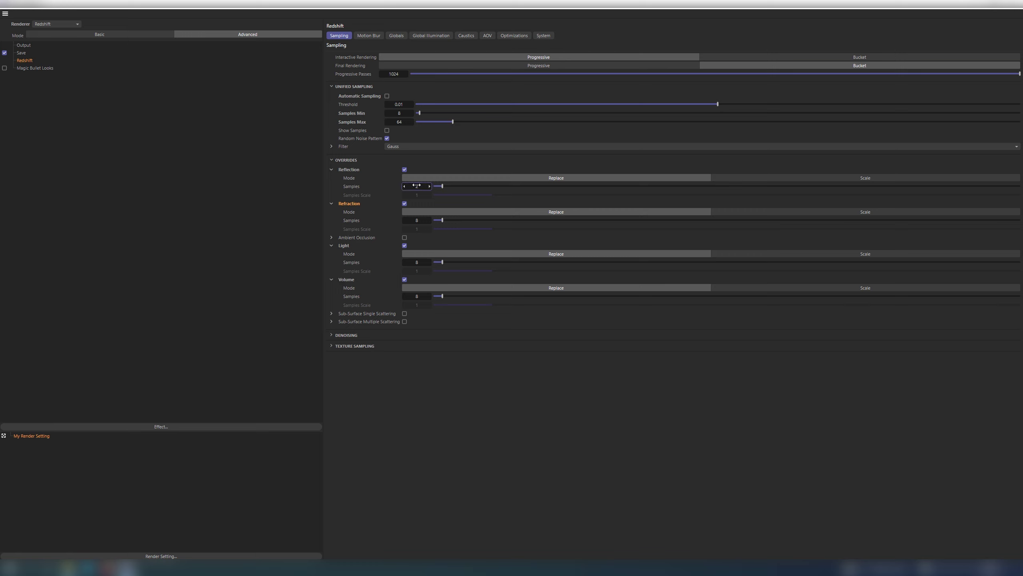
Set Samples to 256 for the Reflection, Refraction, Light and Volume overrides.
left_click_drag(420, 187, 403, 182)
key("ctrl+c")
double_click(416, 220)
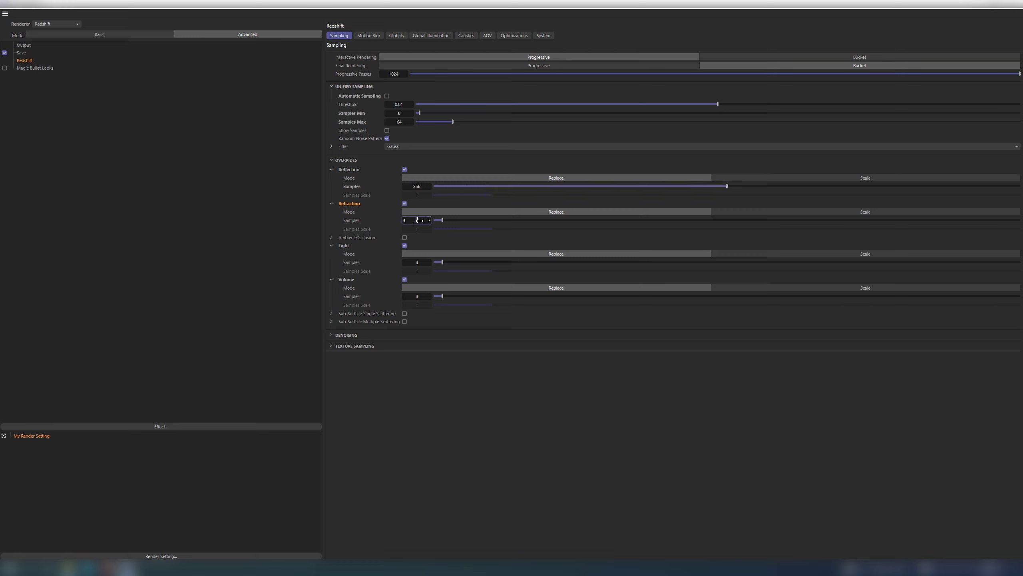
key("ctrl+v")
double_click(418, 261)
key("ctrl+v")
double_click(418, 296)
key("ctrl+v")
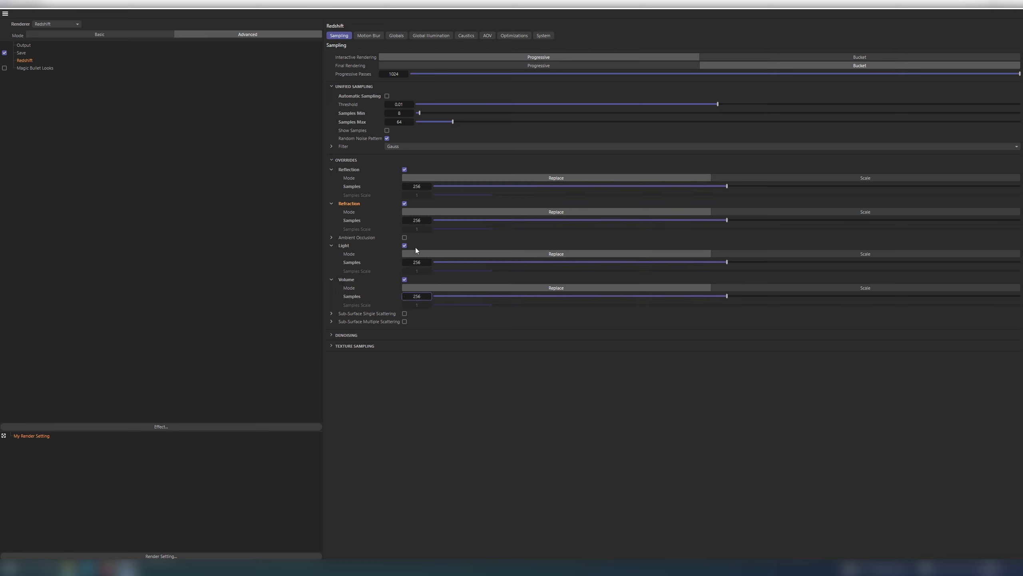
In the Redshift Globals, set Combined trace depth to 10, View to Raw, and disable Compensate for View Transform.
left_click(393, 36)
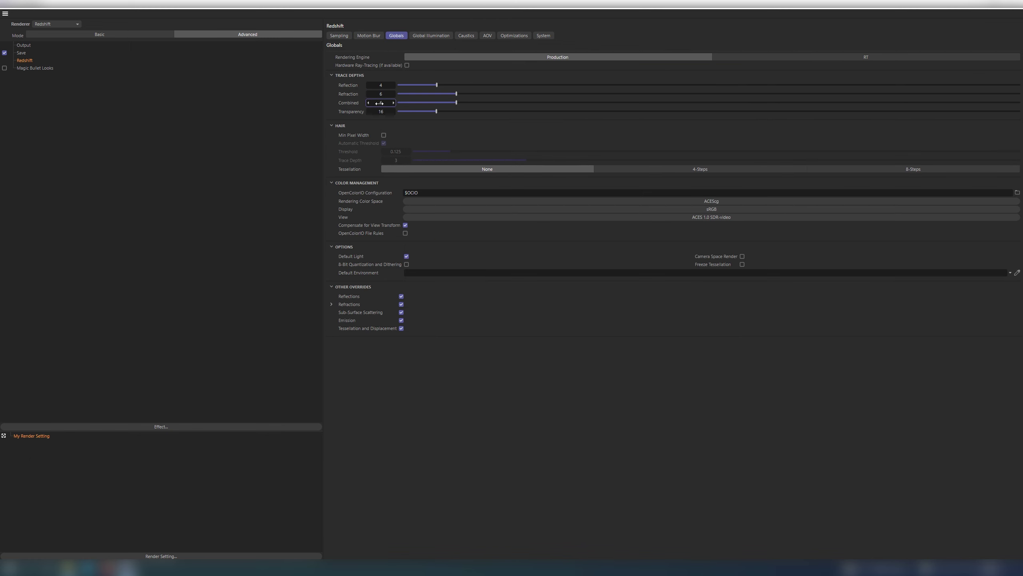
type("10")
key("Return")
left_click(426, 217)
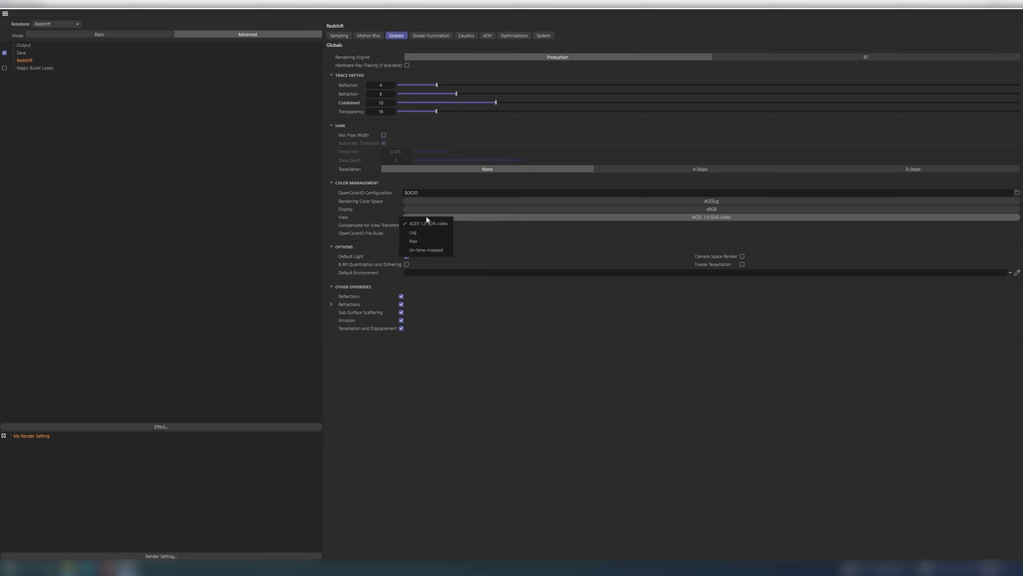
left_click(419, 239)
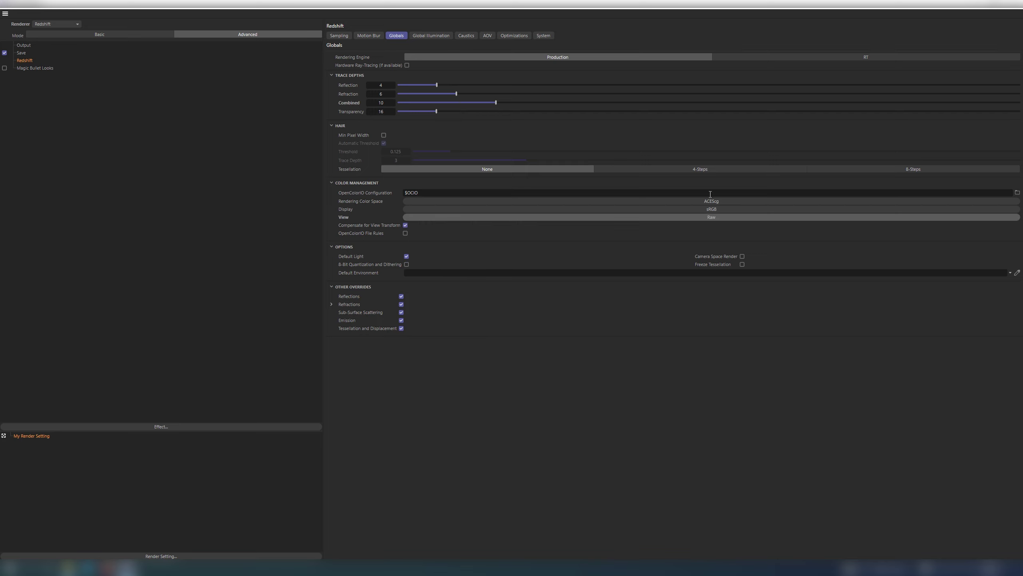
left_click(405, 225)
Set the Brute Force Rays for global illumination to 256.
left_click(431, 36)
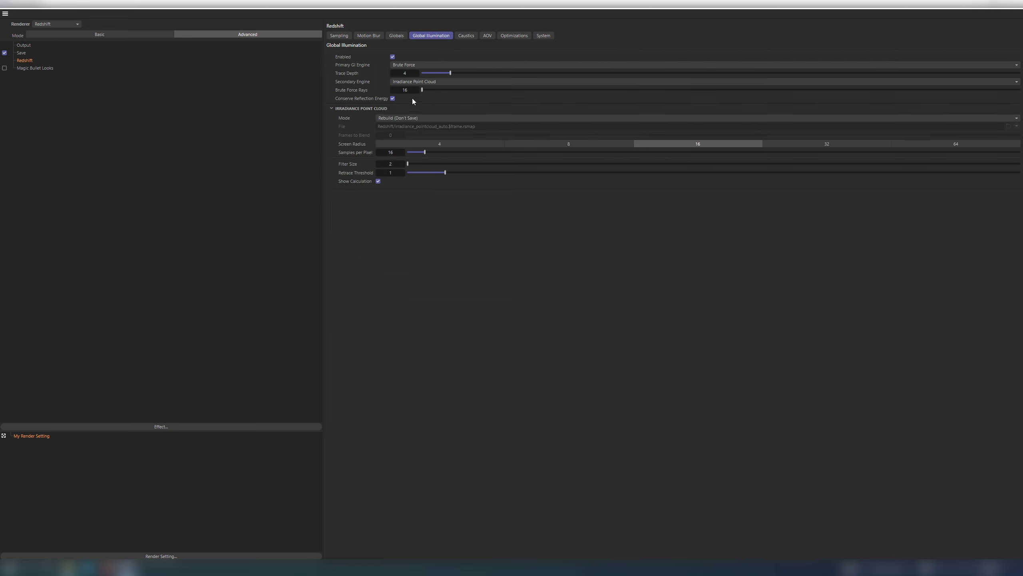
double_click(405, 89)
type("256")
key("Return")
Add a Beauty AOV in the Redshift AOV Manager and close the manager.
left_click(466, 35)
left_click(484, 37)
left_click(570, 138)
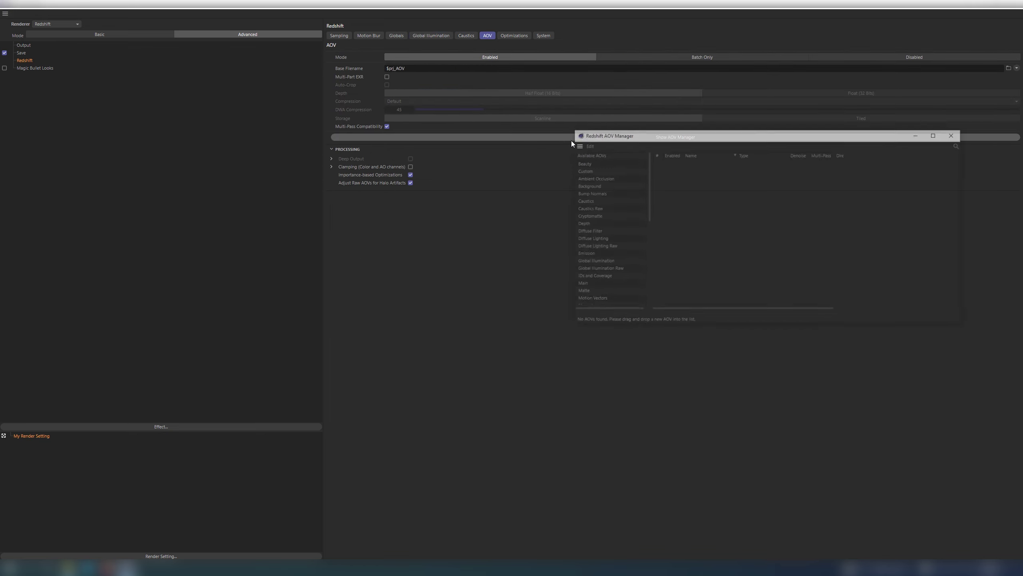
double_click(584, 162)
scroll(587, 181, "down", 8)
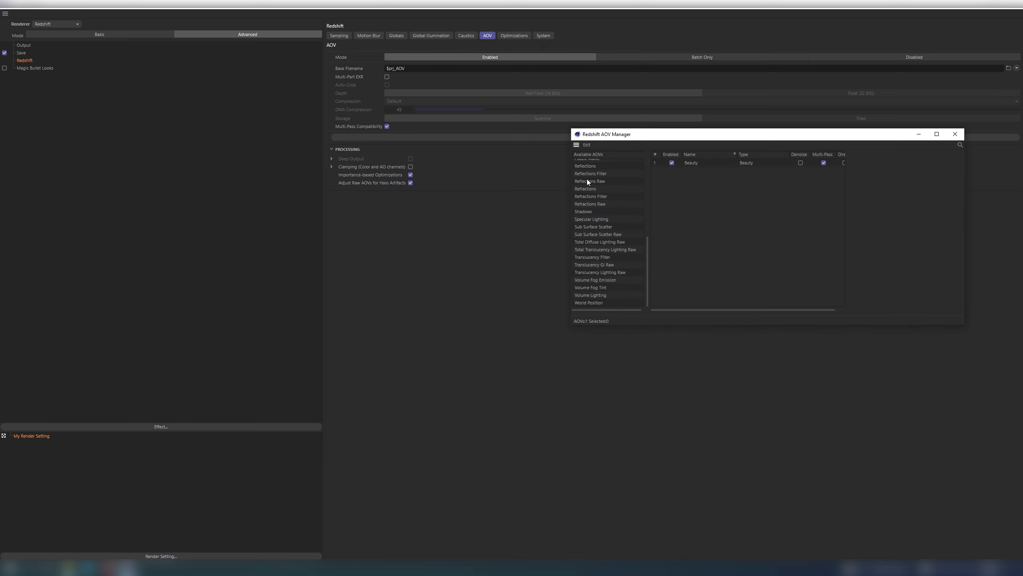
left_click(954, 134)
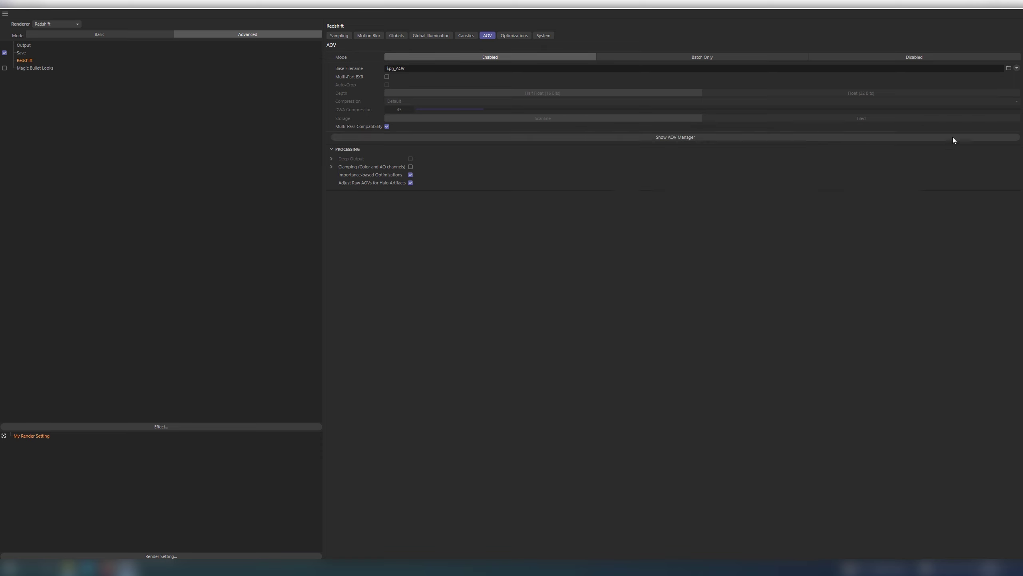
left_click(515, 36)
left_click(545, 37)
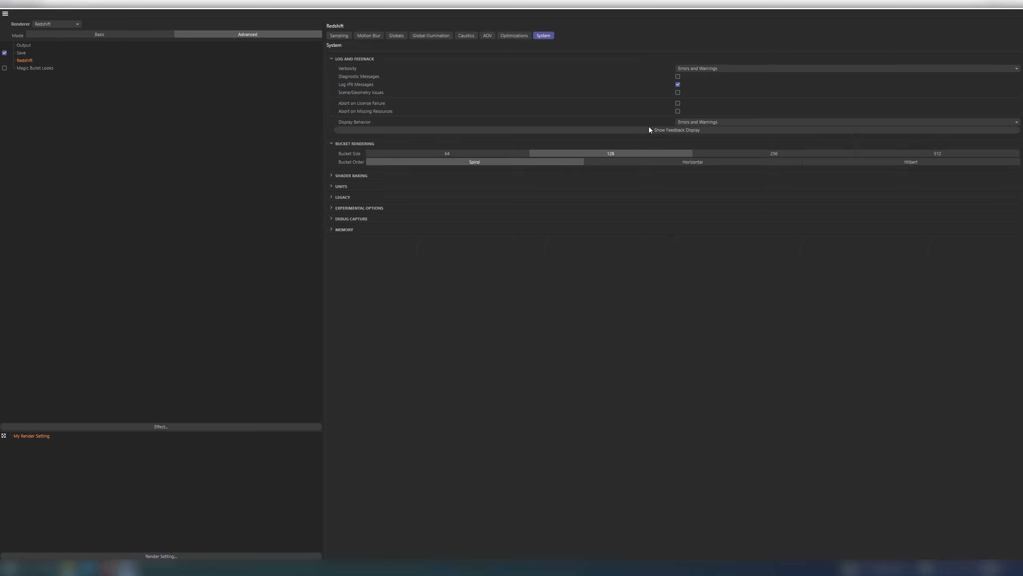
Set the Redshift Bucket Size to 512 and return to the Sampling settings.
left_click(831, 153)
left_click(872, 153)
left_click(335, 35)
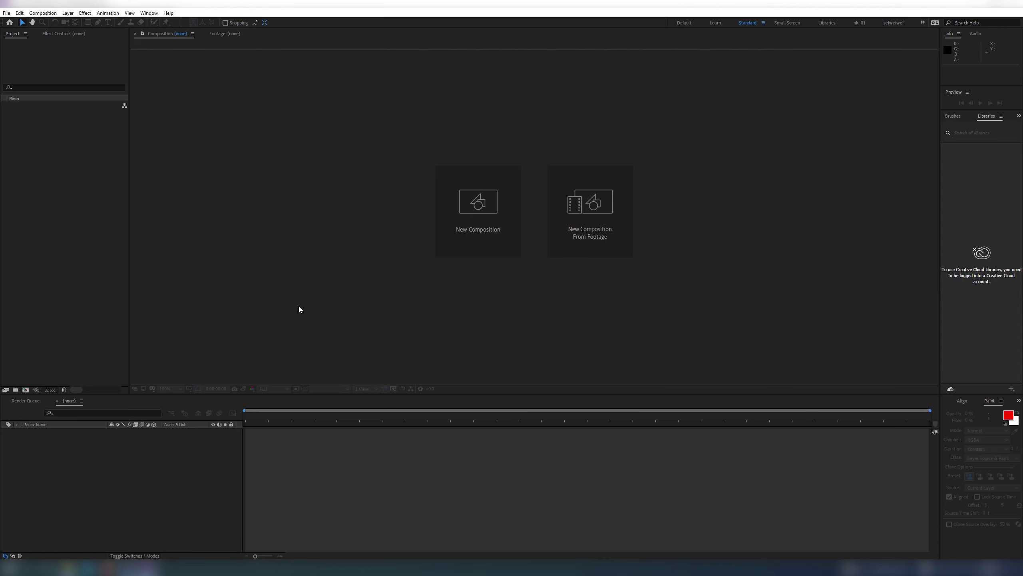
Switch to After Effects and import earth_RS_tut.exr from the RENDER folder into the project.
left_click(69, 566)
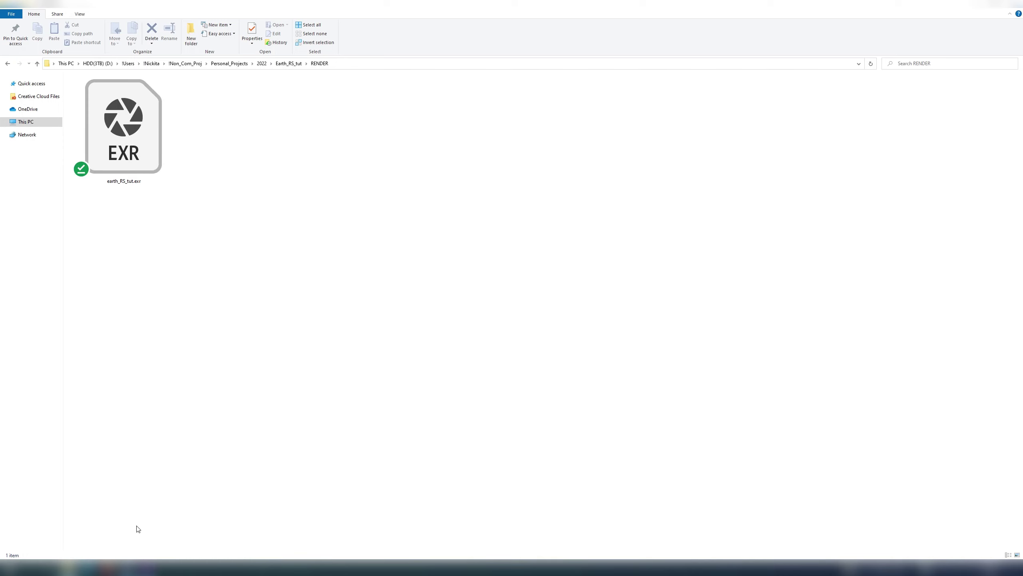
left_click_drag(126, 156, 94, 176)
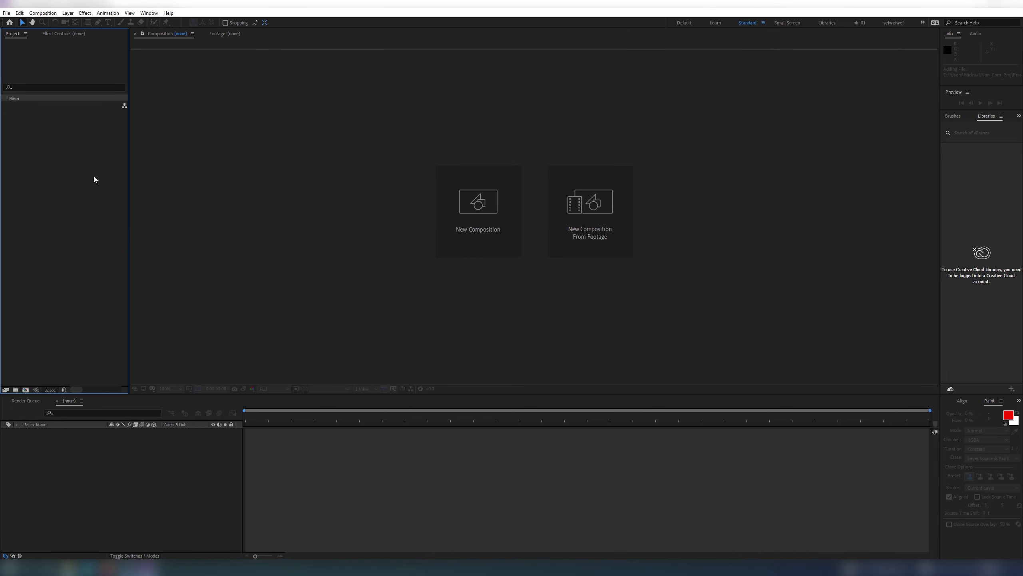
Set the project color depth to 32 bits per channel (float) with sRGB IEC61966-2.1 as the working space.
left_click(49, 388)
left_click(318, 337)
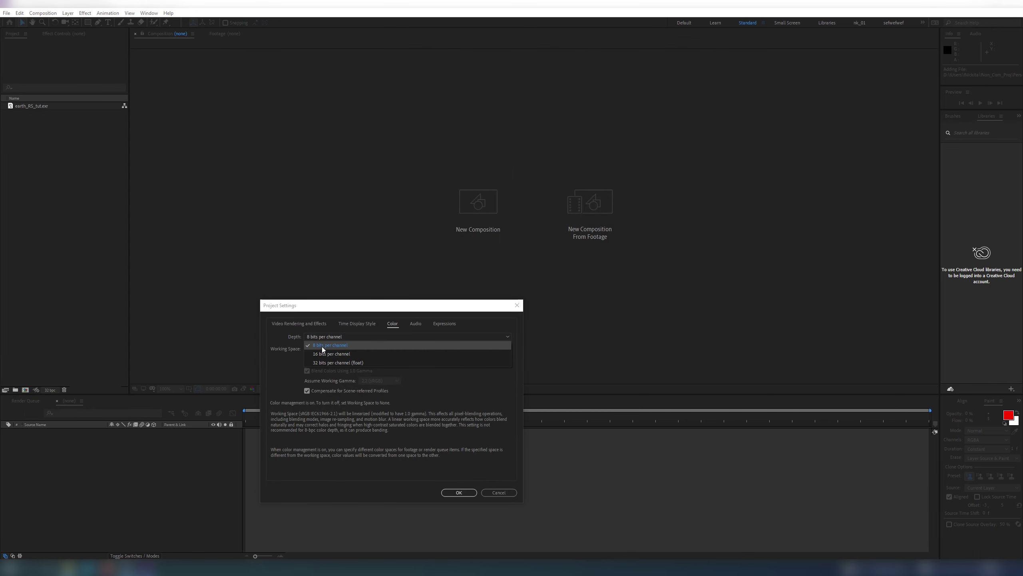
left_click(321, 362)
left_click(323, 348)
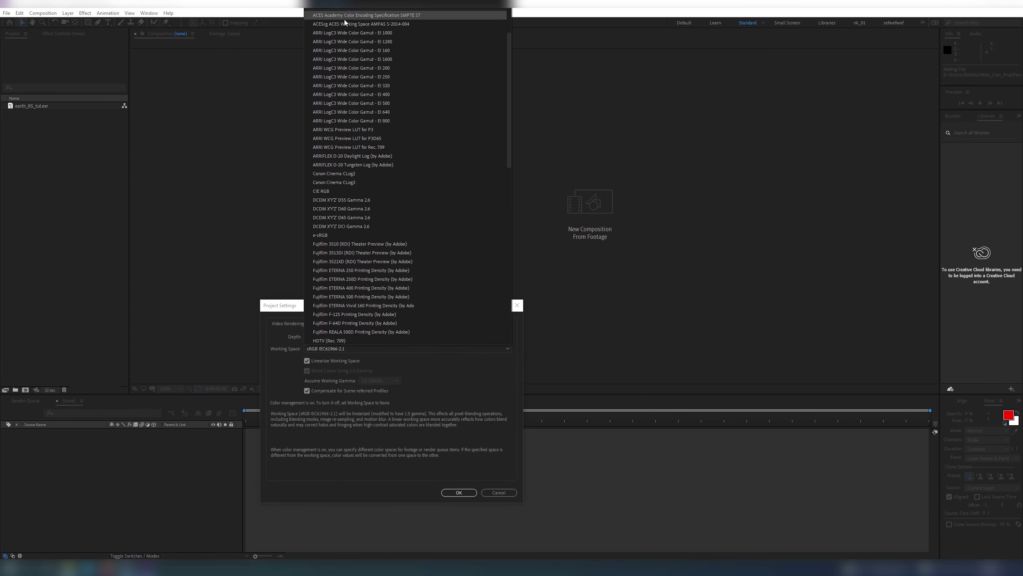
scroll(340, 53, "down", 10)
left_click(337, 86)
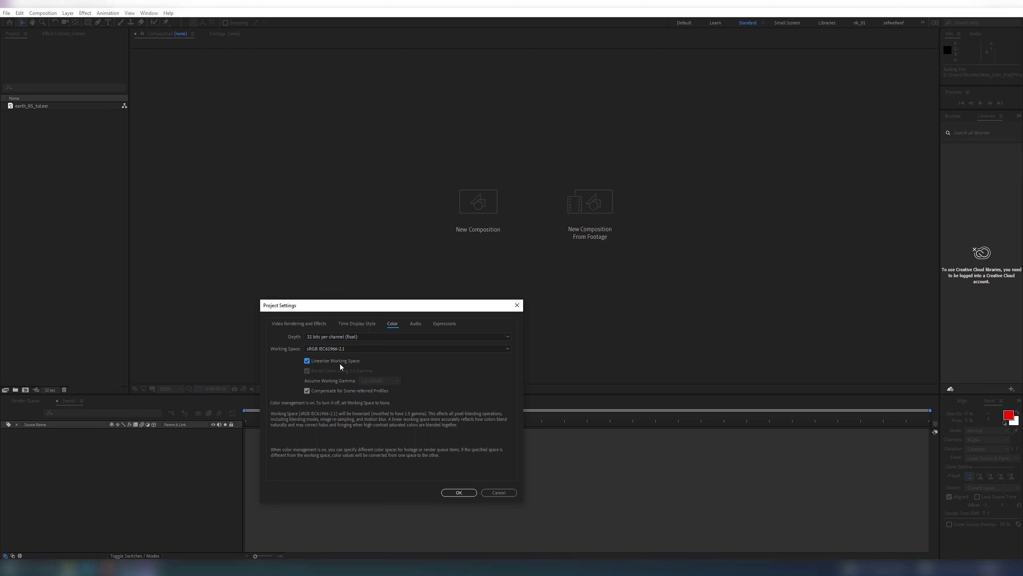
left_click(457, 492)
Create a composition from earth_RS_tut.exr and apply the EXtractoR effect to its layer with Beauty as the source layer.
left_click_drag(28, 108, 24, 390)
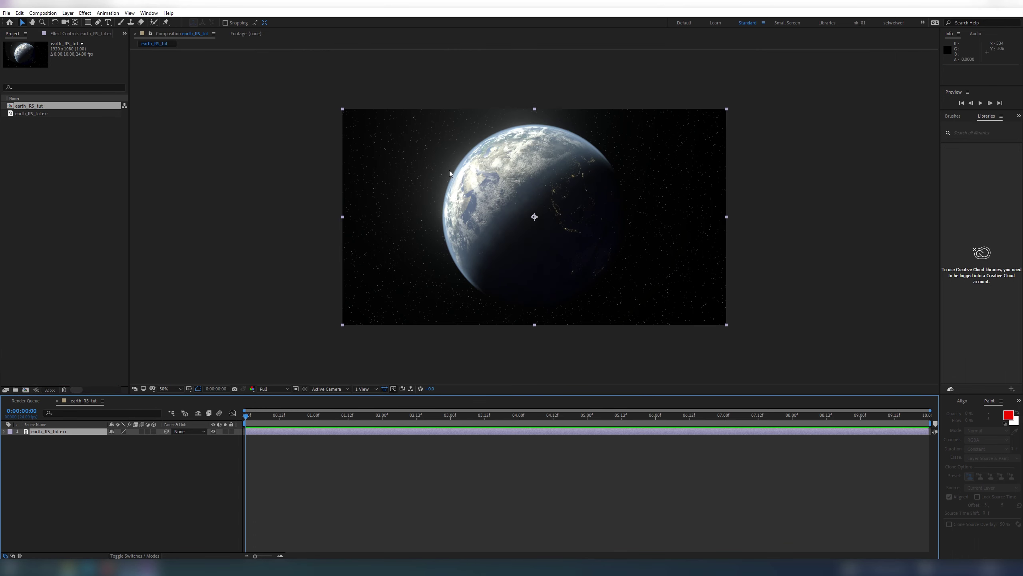
left_click(83, 34)
key("ctrl+space")
type("ext")
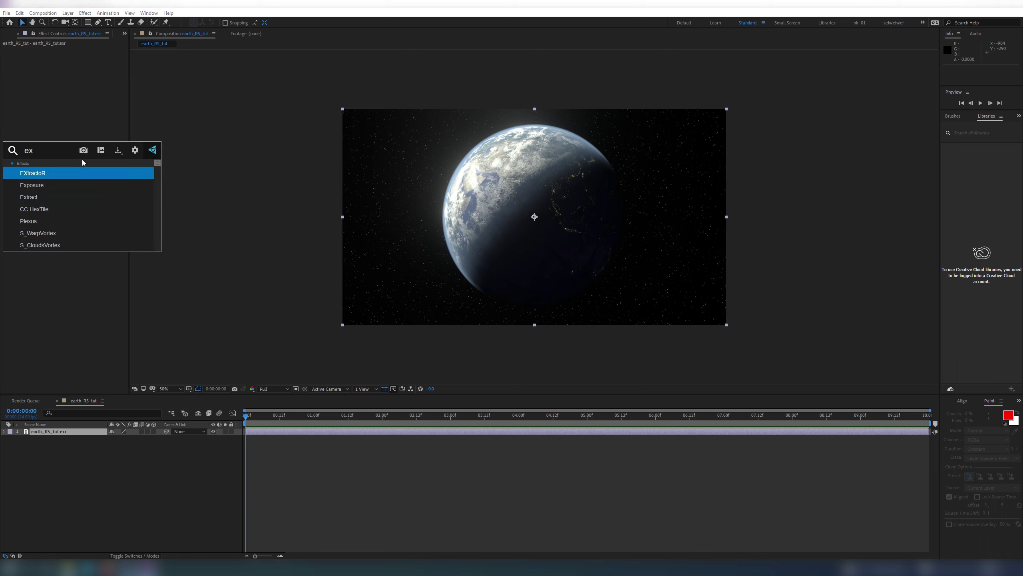
left_click(72, 173)
left_click(57, 69)
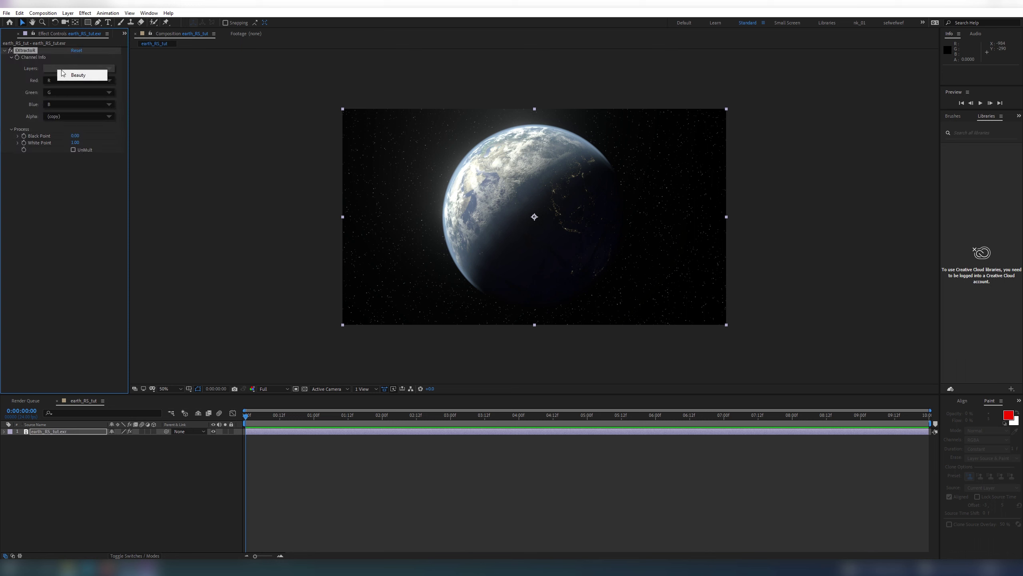
left_click(68, 75)
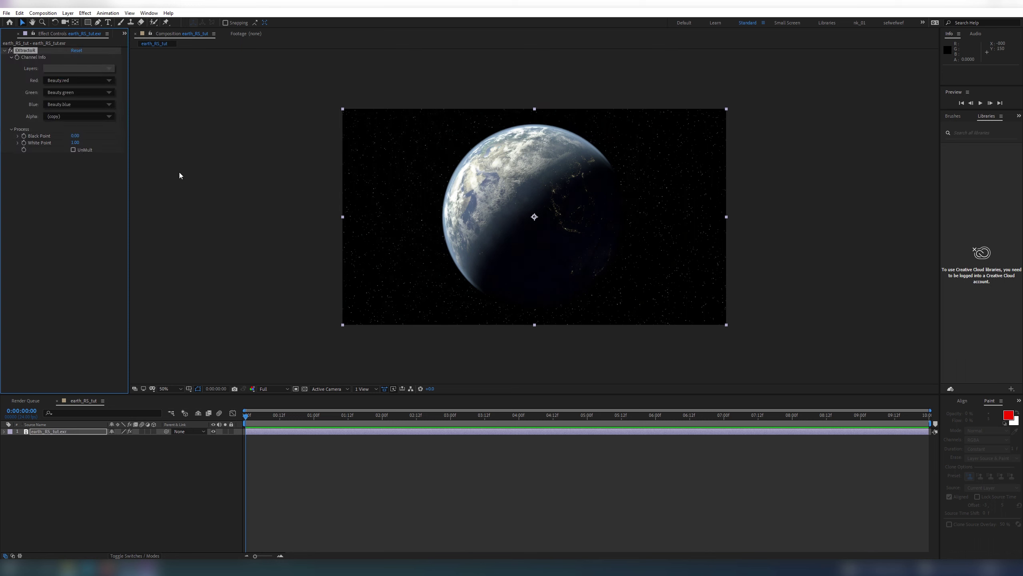
Add an adjustment layer above the Earth render and name it "to cct".
left_click(80, 475)
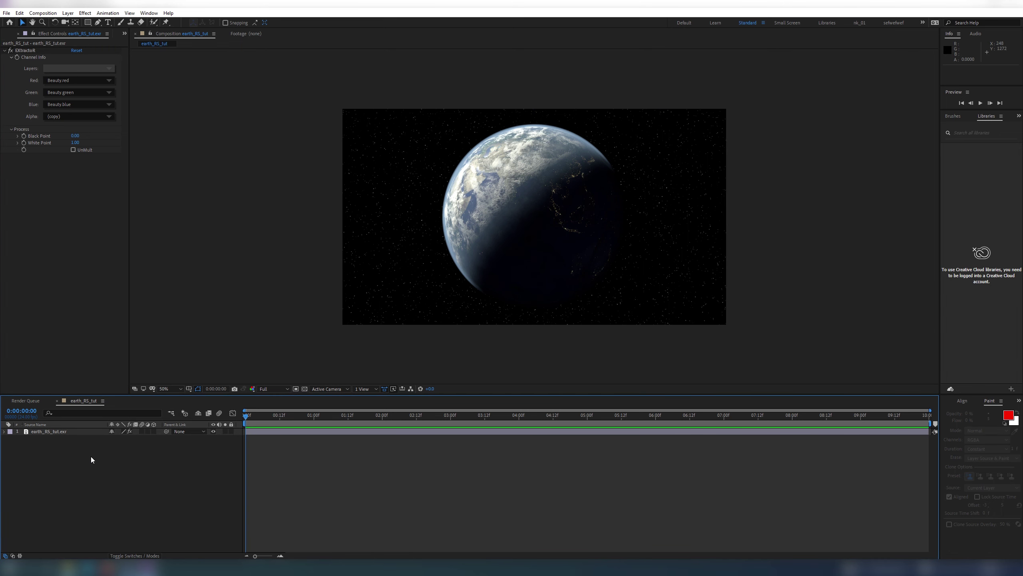
key("ctrl+alt+y")
key("Return")
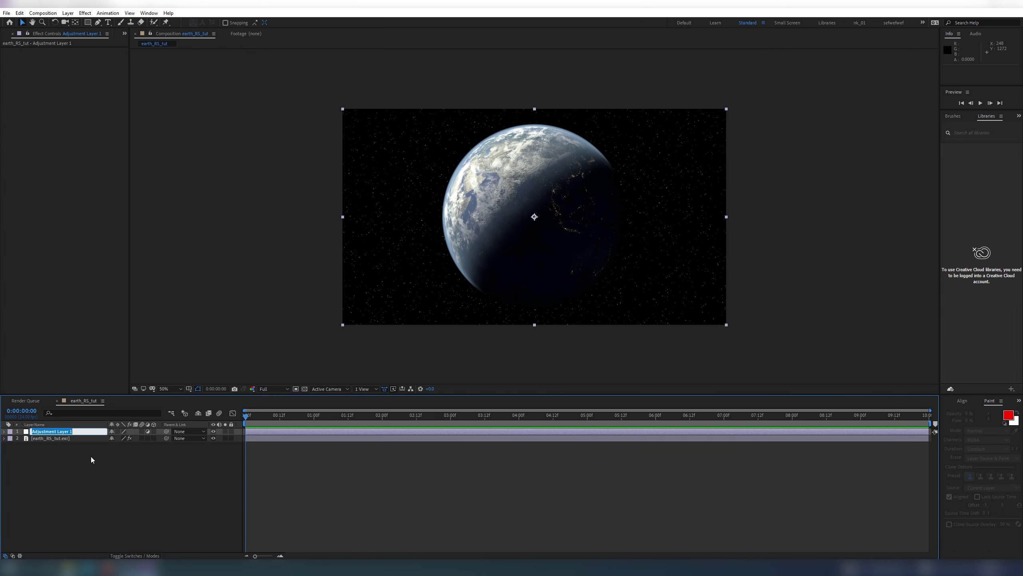
type("to cct")
key("Return")
Apply the OpenColorIO effect to the "to cct" layer and load config.ocio from the aces_1.0.3 folder as its custom configuration.
key("ctrl+space")
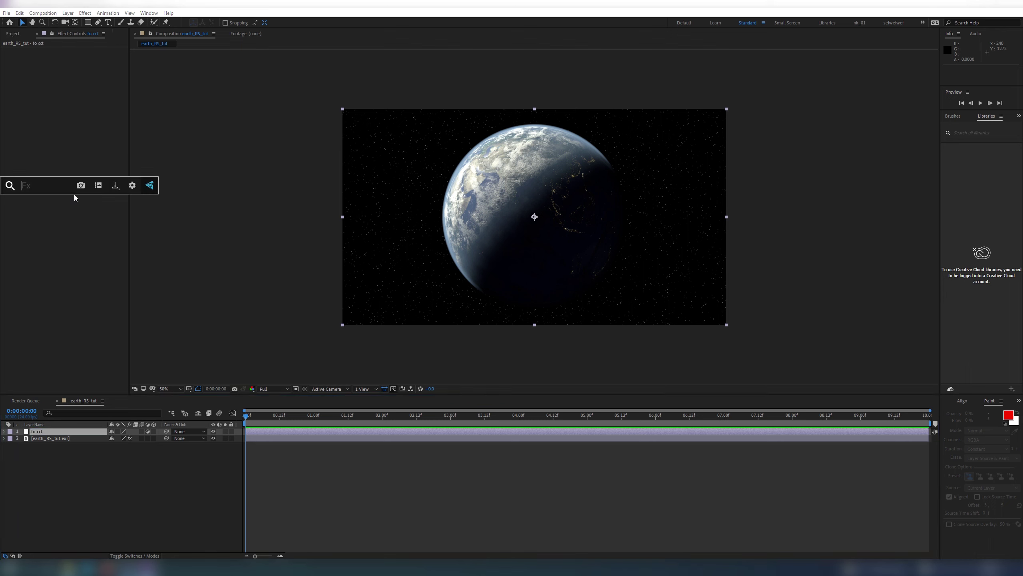
type("open")
left_click(76, 206)
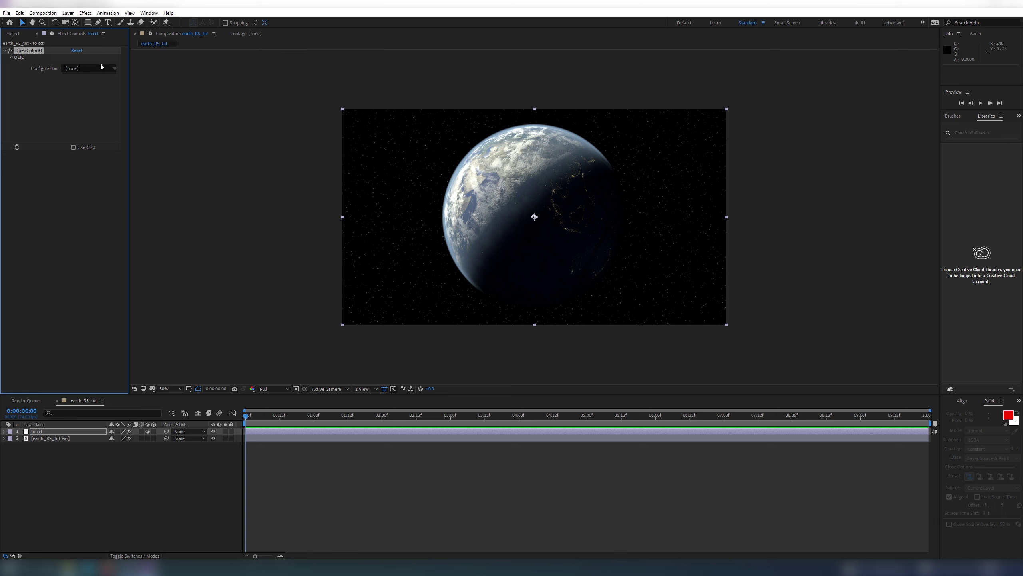
left_click(101, 68)
left_click(121, 92)
left_click(243, 180)
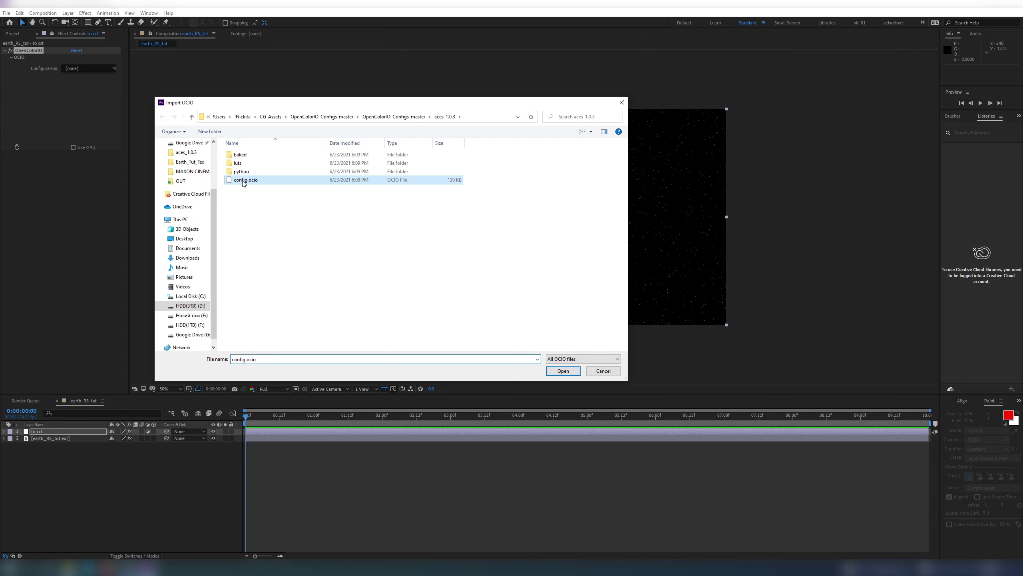
double_click(243, 181)
left_click_drag(129, 99, 197, 99)
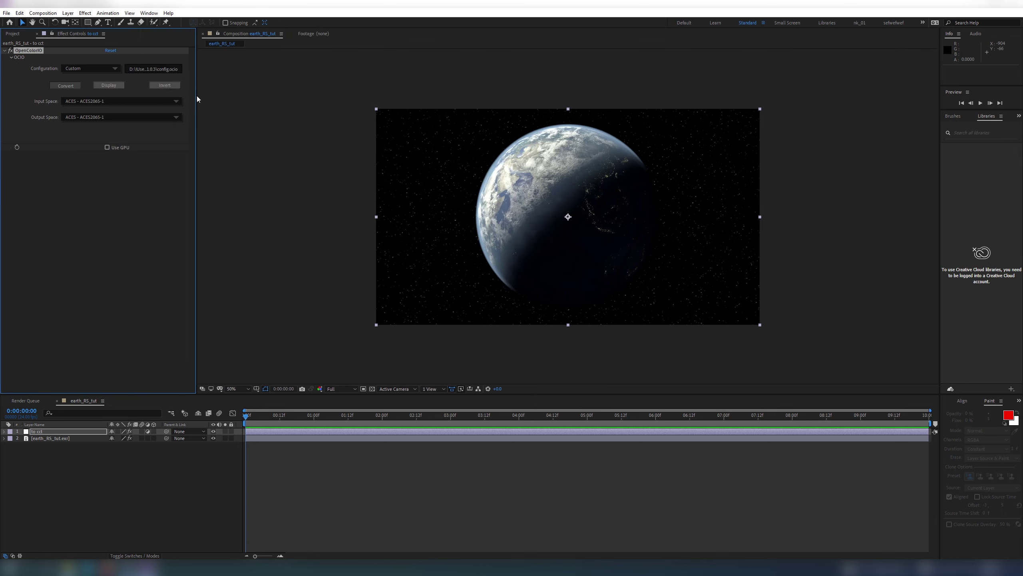
Set the OpenColorIO input space to ACES - ACEScg and the output space to ACES - ACEScct.
left_click(118, 102)
mouse_move(139, 118)
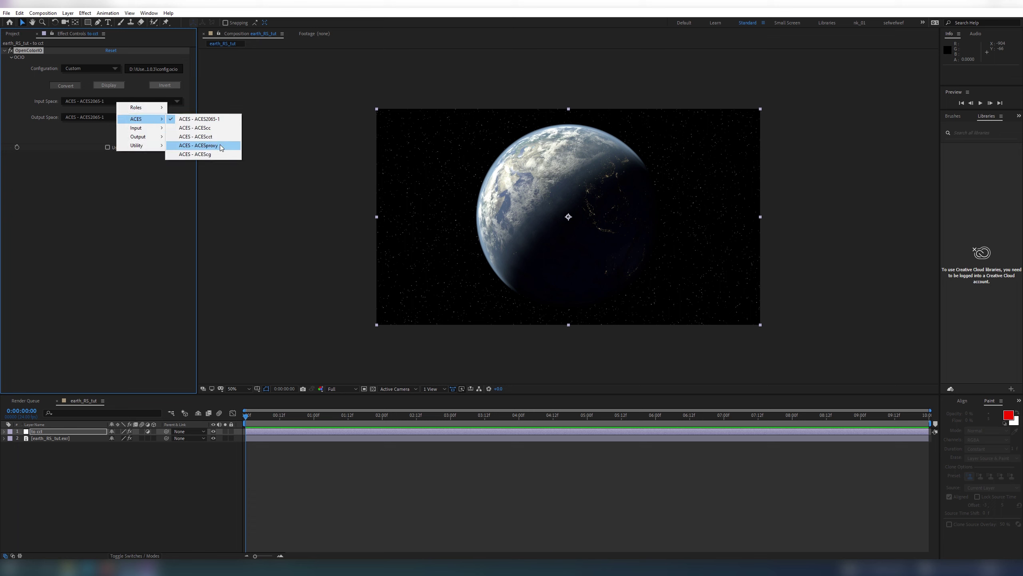
left_click(220, 155)
left_click(109, 120)
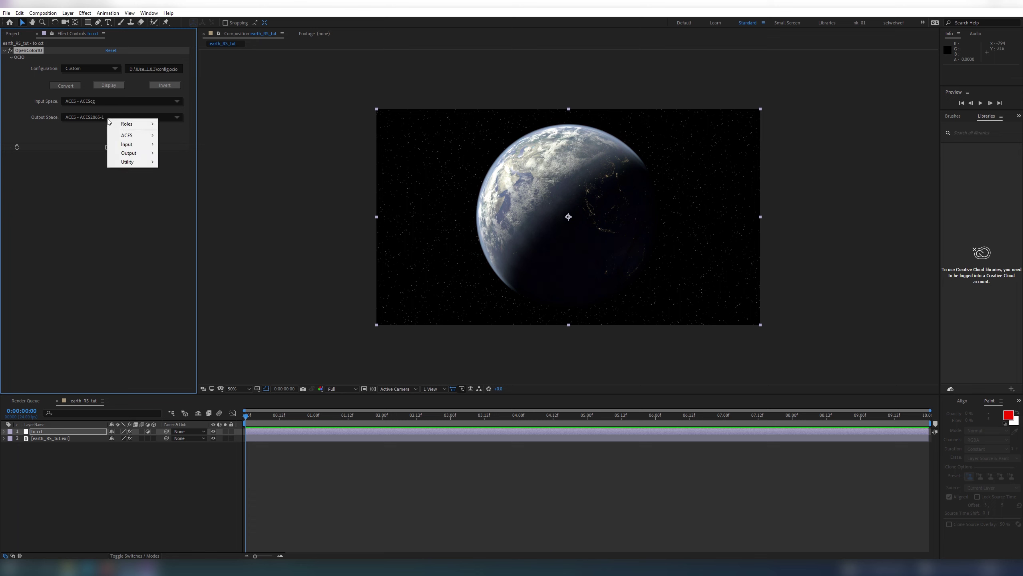
mouse_move(127, 135)
left_click(192, 155)
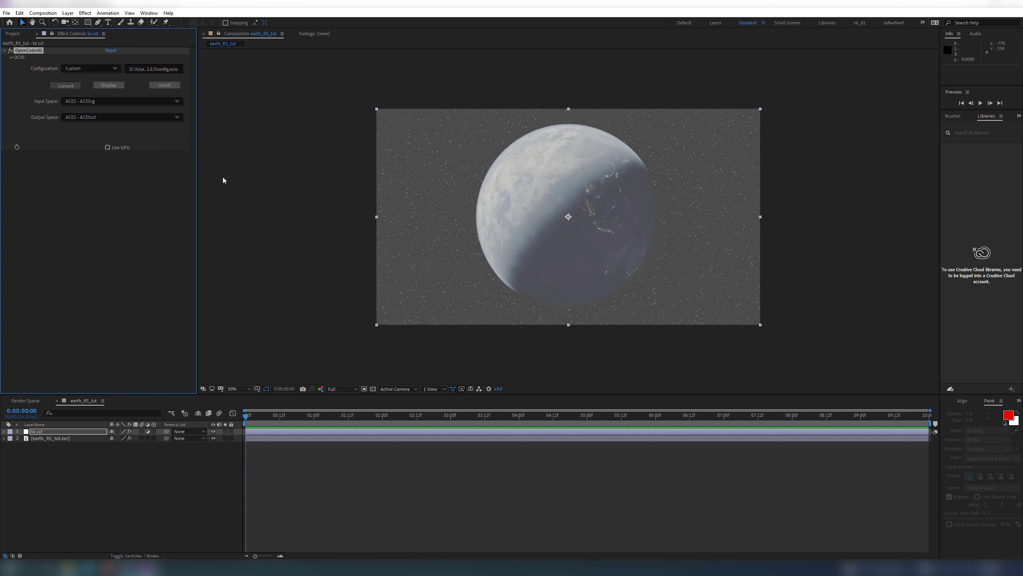
Duplicate the "to cct" adjustment layer and rename the copy "to srgb".
left_click(44, 489)
left_click(48, 431)
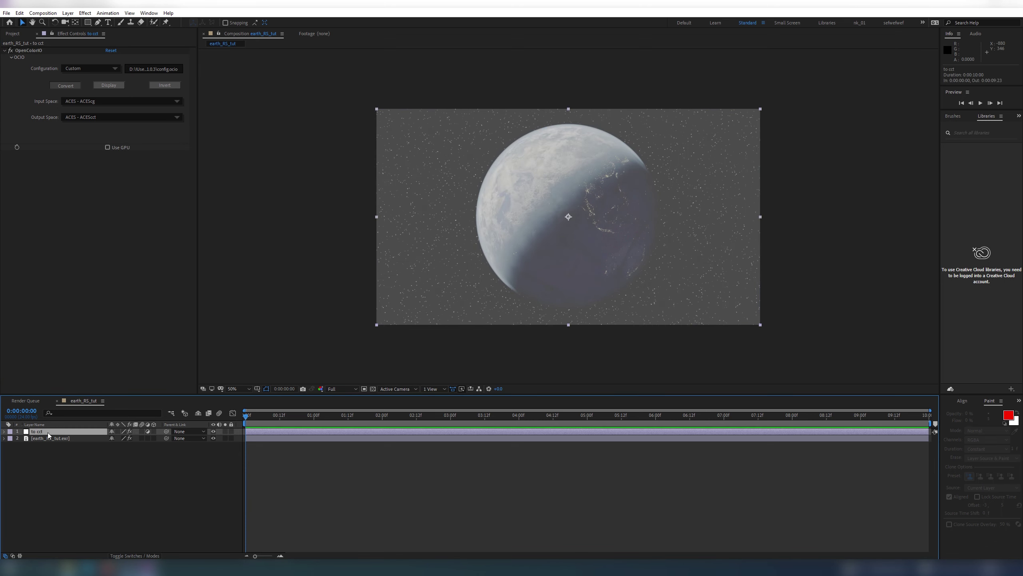
key("ctrl+d")
key("Return")
type("to")
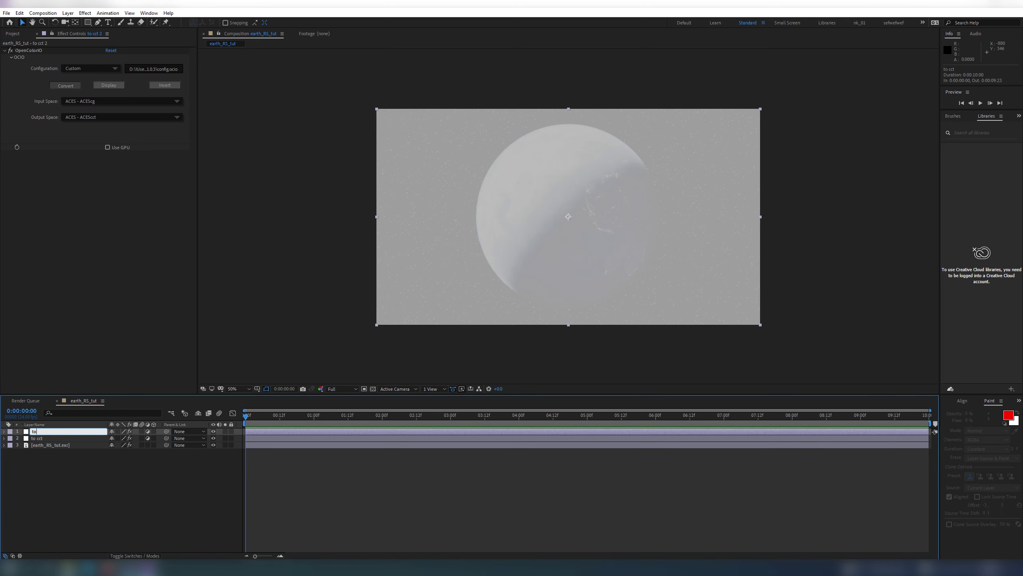
type(" srgb")
key("Return")
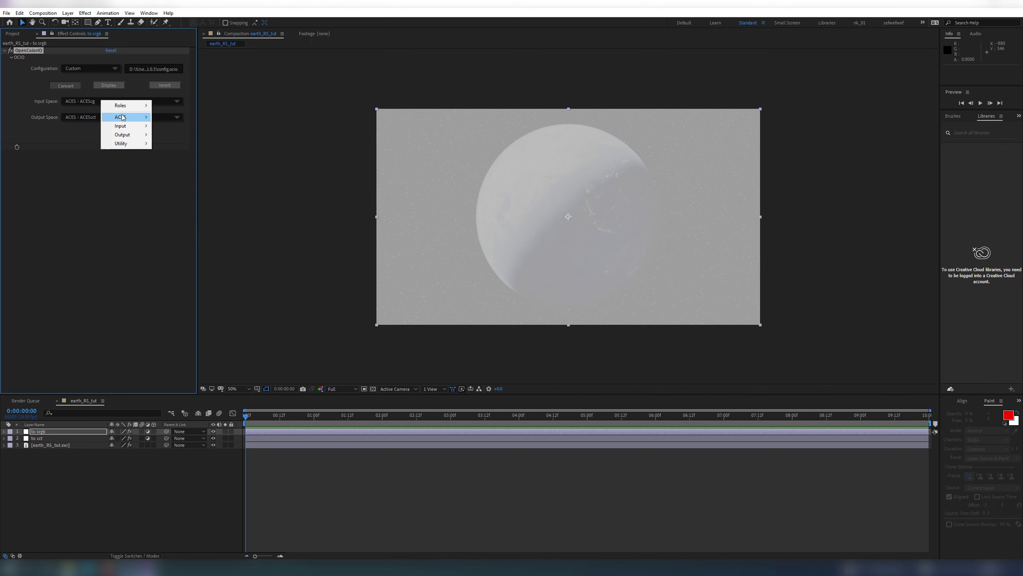
On the "to srgb" layer, set the OpenColorIO input space to ACES - ACEScct and the output space to Output - sRGB.
mouse_move(121, 117)
left_click(173, 134)
left_click(97, 117)
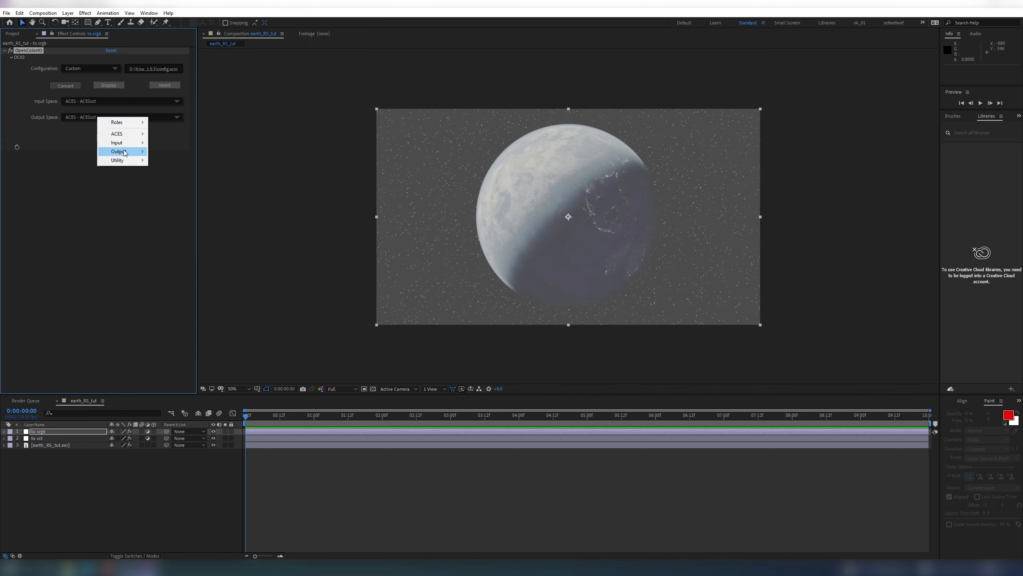
mouse_move(121, 151)
left_click(203, 247)
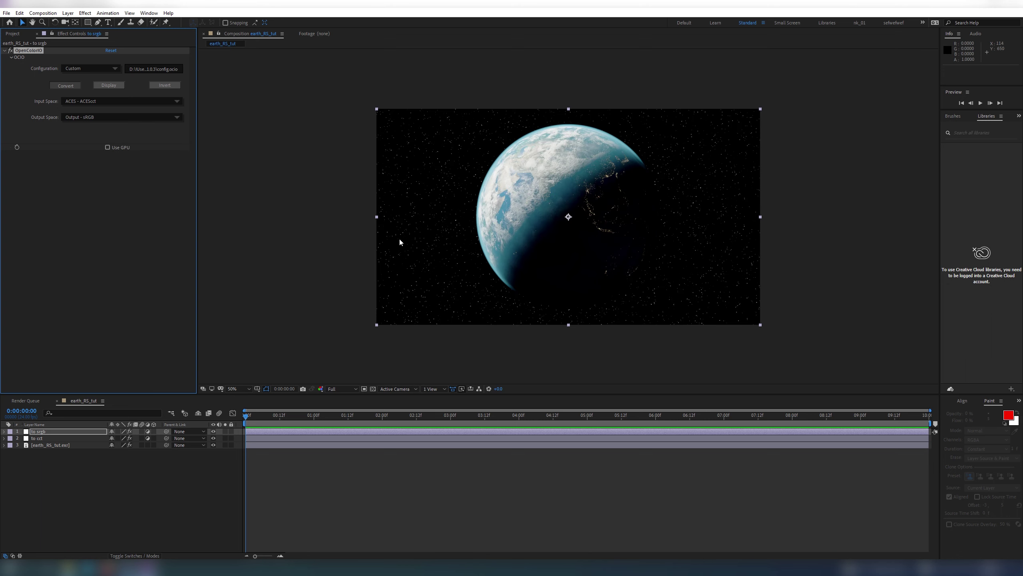
Examine the color-converted Earth up close in the composition view.
key("h")
left_click_drag(567, 180, 520, 182)
key("v")
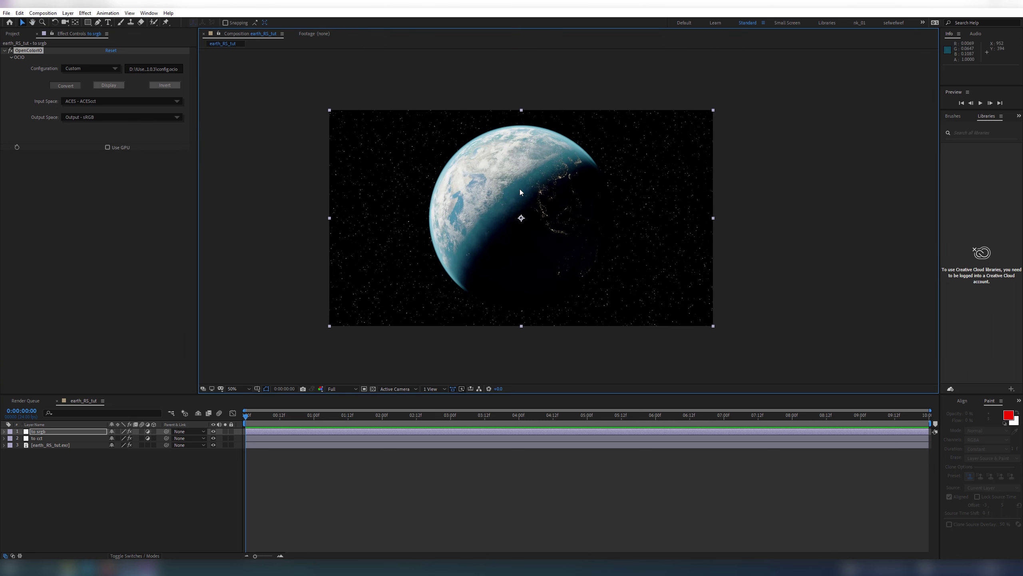
key("period")
key("comma")
key("h")
left_click_drag(459, 171, 473, 176)
key("v")
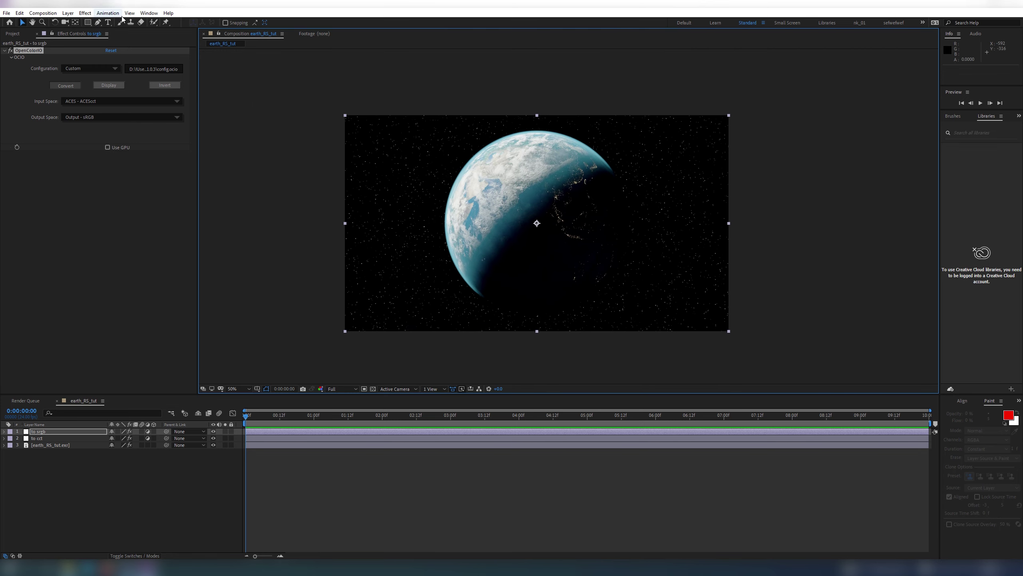
Turn display color management off and back on to compare how the Earth looks.
left_click(129, 12)
left_click(173, 67)
key("period")
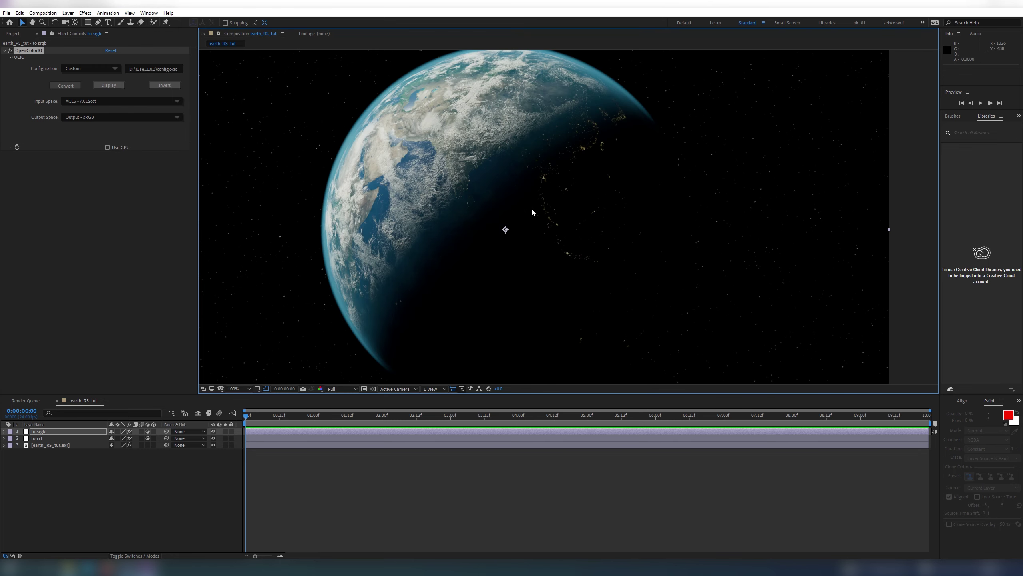
key("comma")
left_click(130, 13)
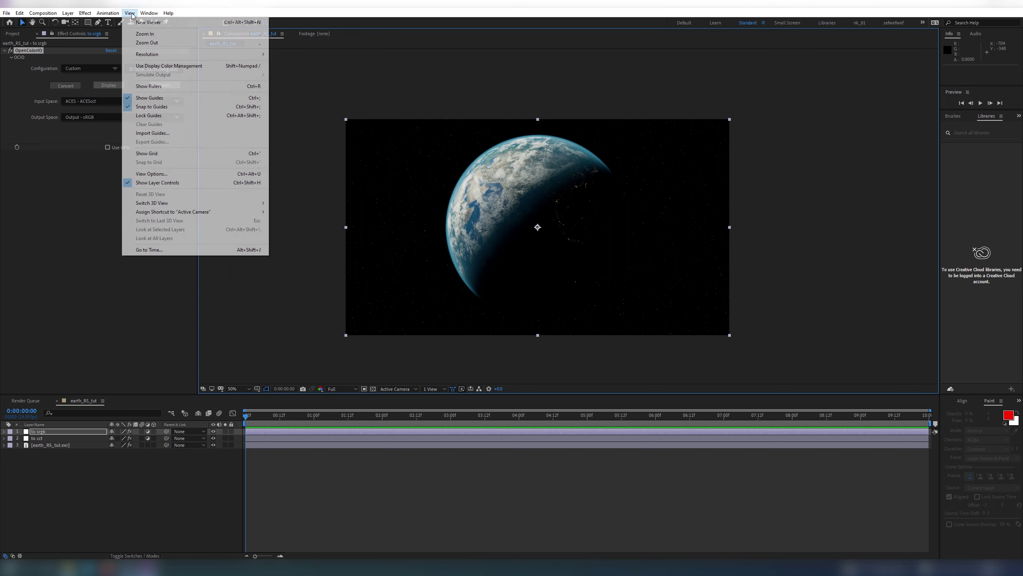
left_click(173, 67)
Add another adjustment layer on top of the stack and name it "srgb_FIX".
left_click(84, 485)
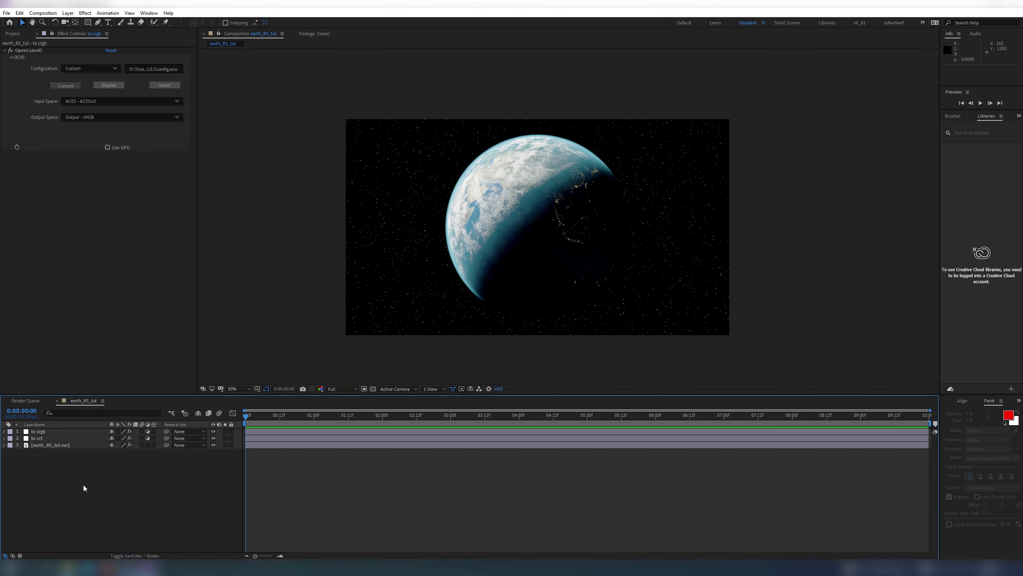
key("ctrl+alt+y")
key("Return")
type("s")
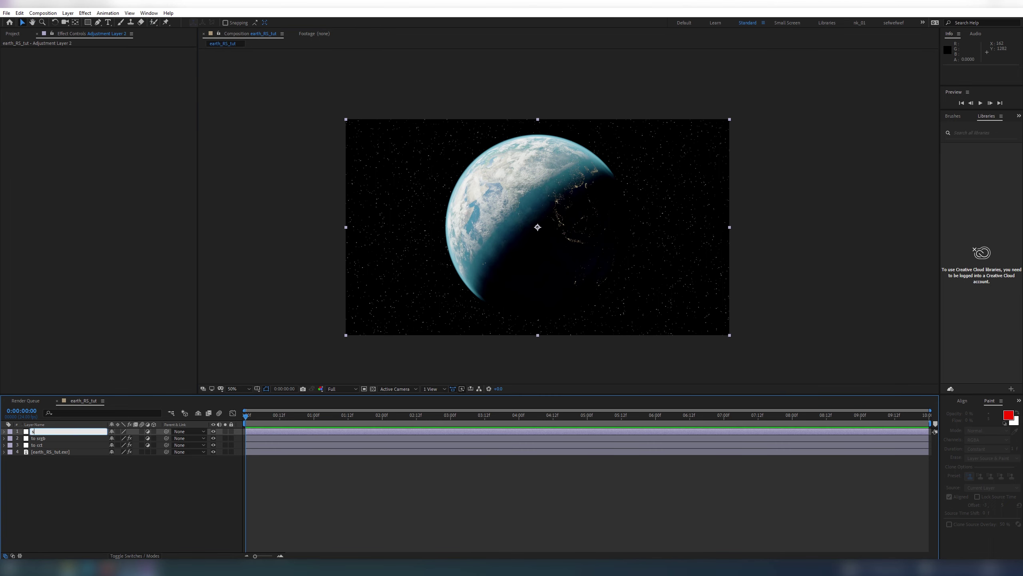
type("rgb_FIX")
key("Return")
Apply the Color Profile Converter effect to the "srgb_FIX" layer.
key("ctrl+space")
type("co")
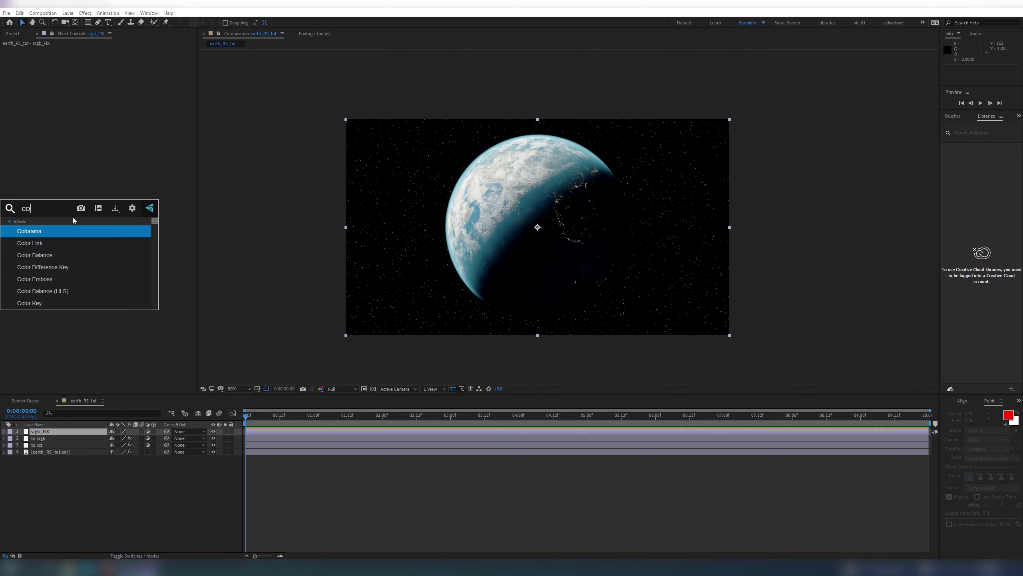
type("lor pr")
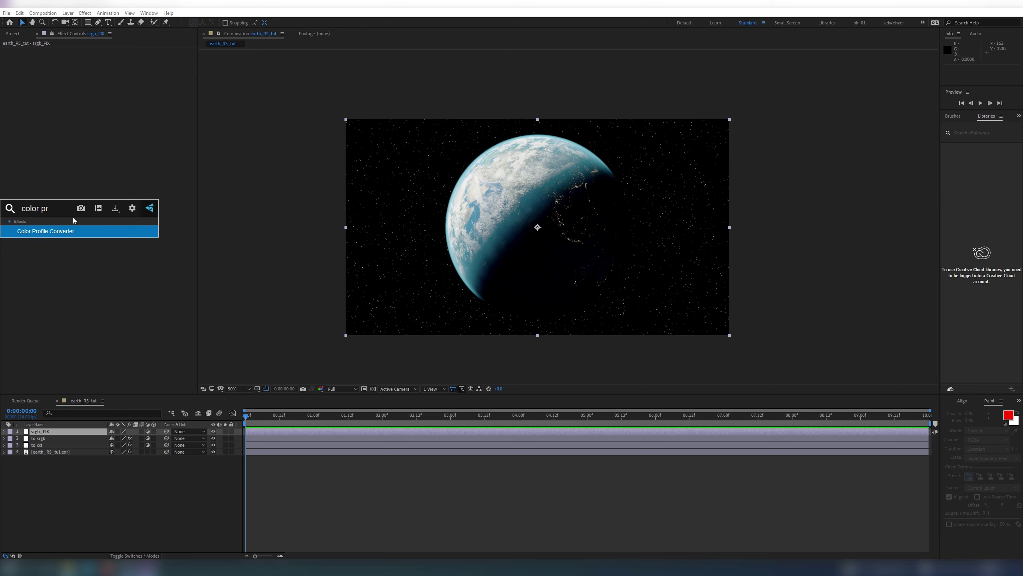
left_click(75, 231)
Set the converter's input and output profiles to sRGB IEC61966-2.1, enable Linearize Output Profile, and check the image.
left_click(133, 57)
left_click(157, 94)
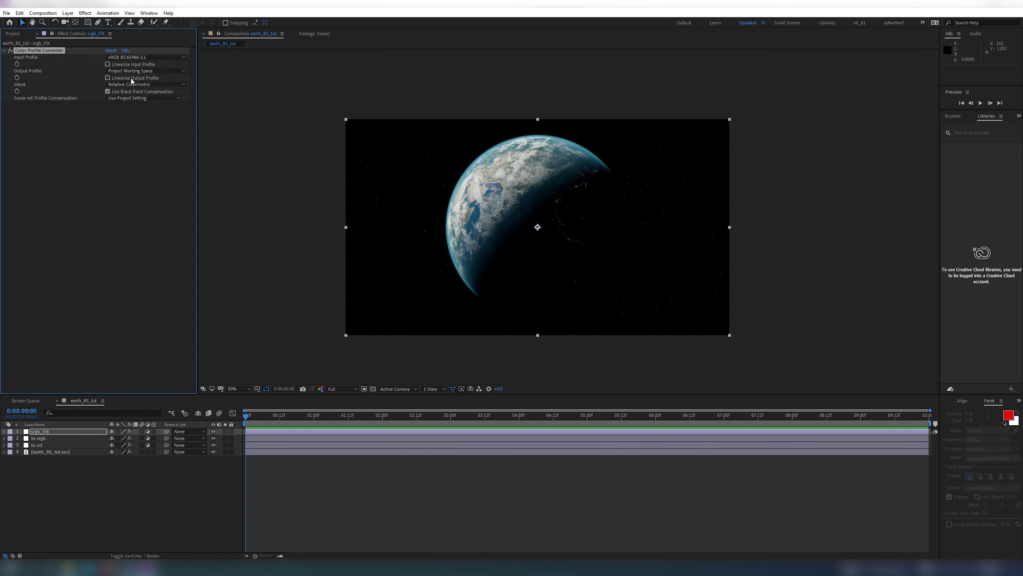
left_click(134, 71)
left_click(157, 94)
left_click(126, 79)
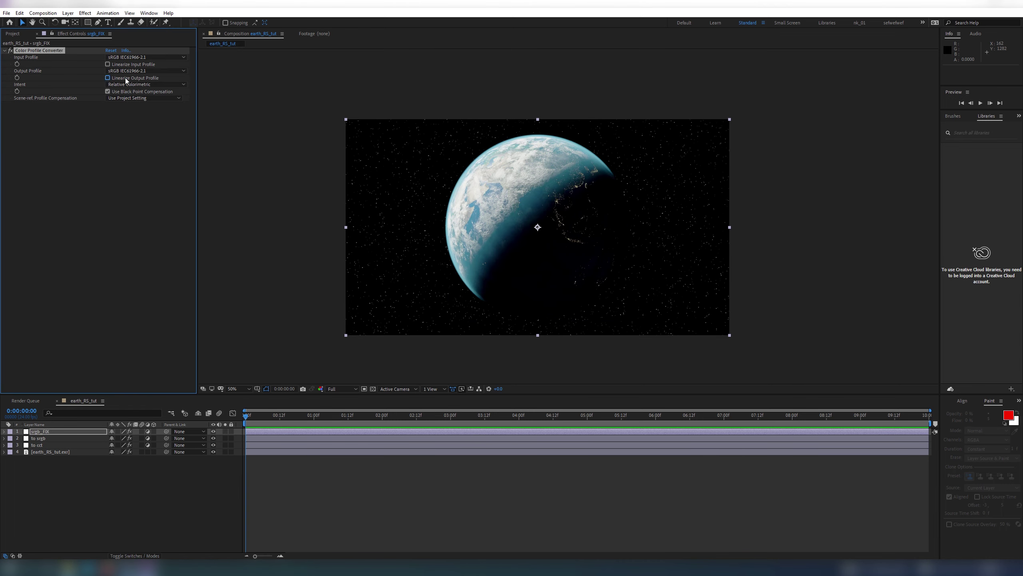
middle_click_drag(515, 182, 509, 194)
scroll(515, 193, "up", 1)
scroll(516, 194, "down", 1)
left_click_drag(525, 200, 536, 178)
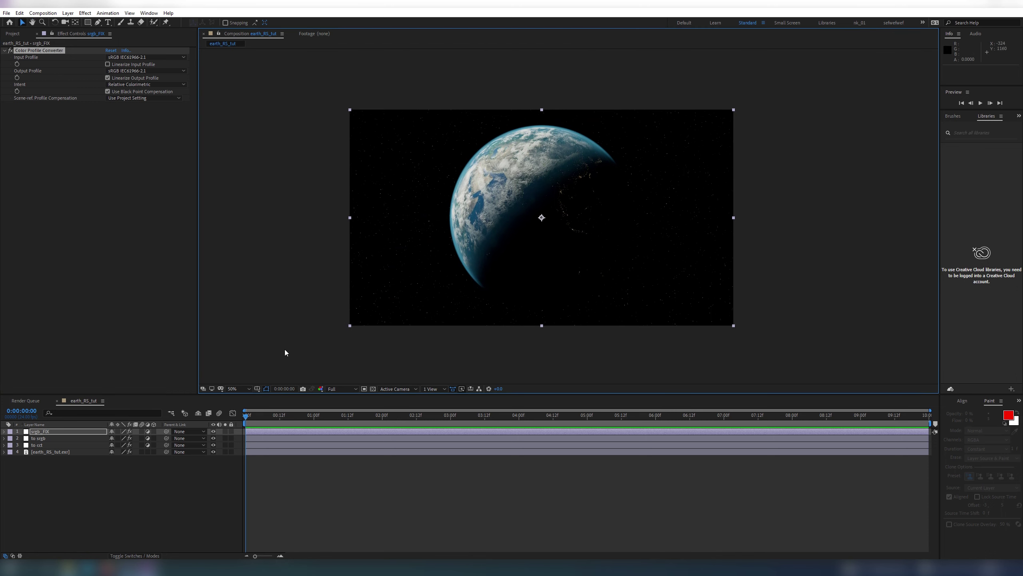
Add an adjustment layer directly below the "to srgb" layer and name it "CC".
left_click(210, 482)
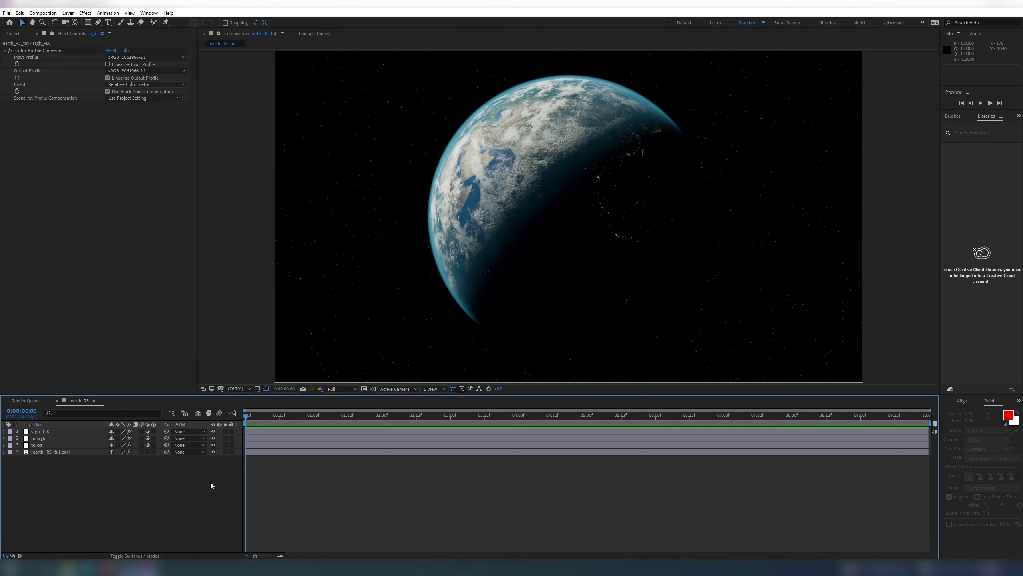
left_click(46, 431)
left_click(92, 490)
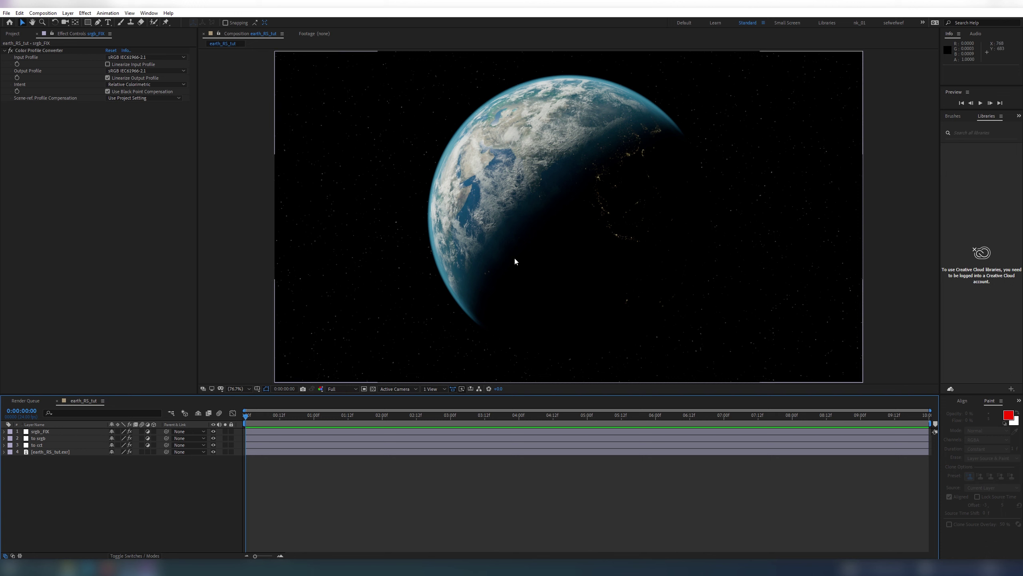
key("ctrl+alt+y")
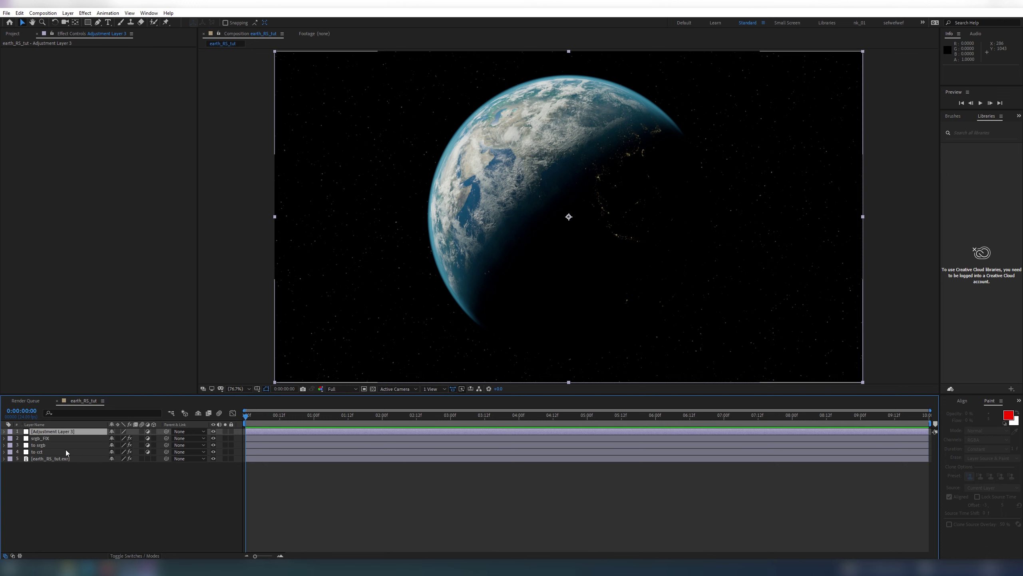
left_click_drag(54, 431, 63, 445)
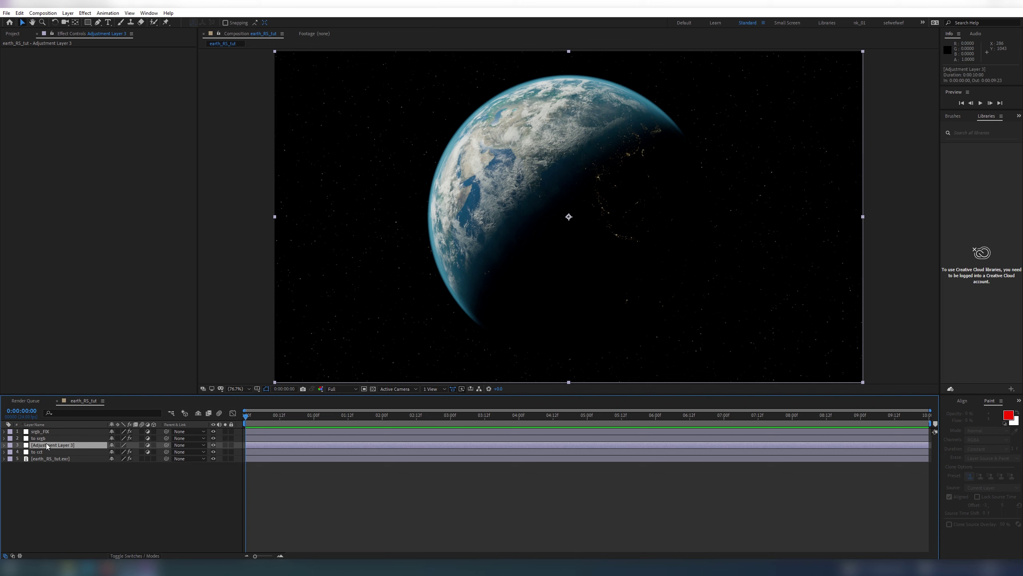
key("Return")
type("CC")
key("Return")
Apply the Exposure effect to the "CC" layer and set its master exposure to 0.1.
key("ctrl+space")
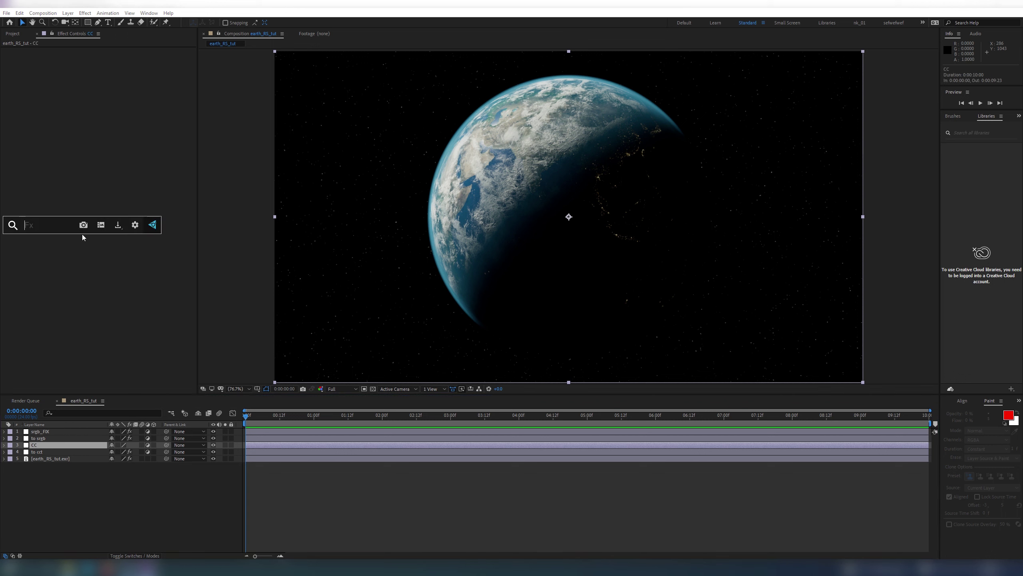
type("expo")
left_click(72, 244)
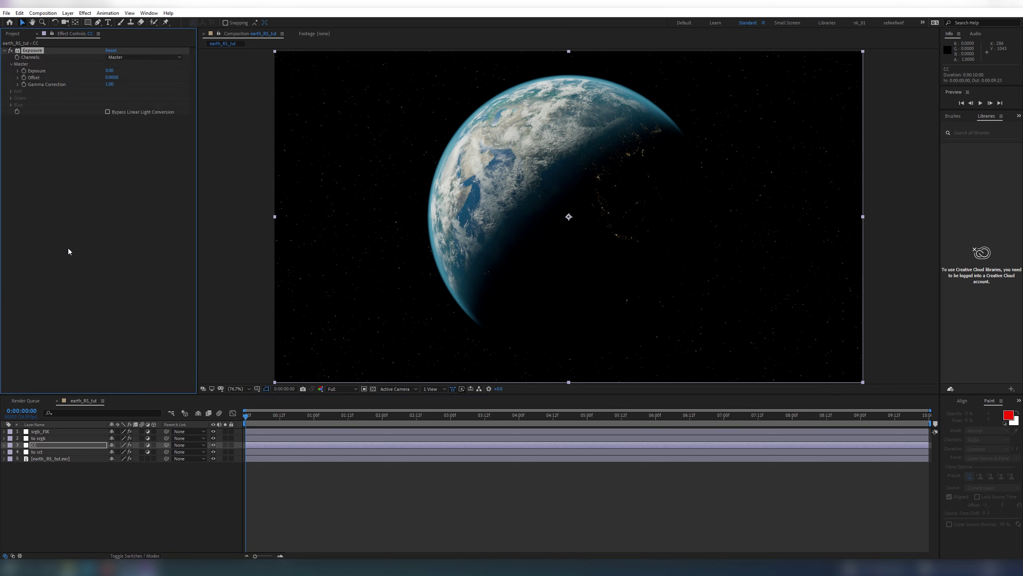
left_click_drag(107, 69, 117, 72)
key("ctrl+z")
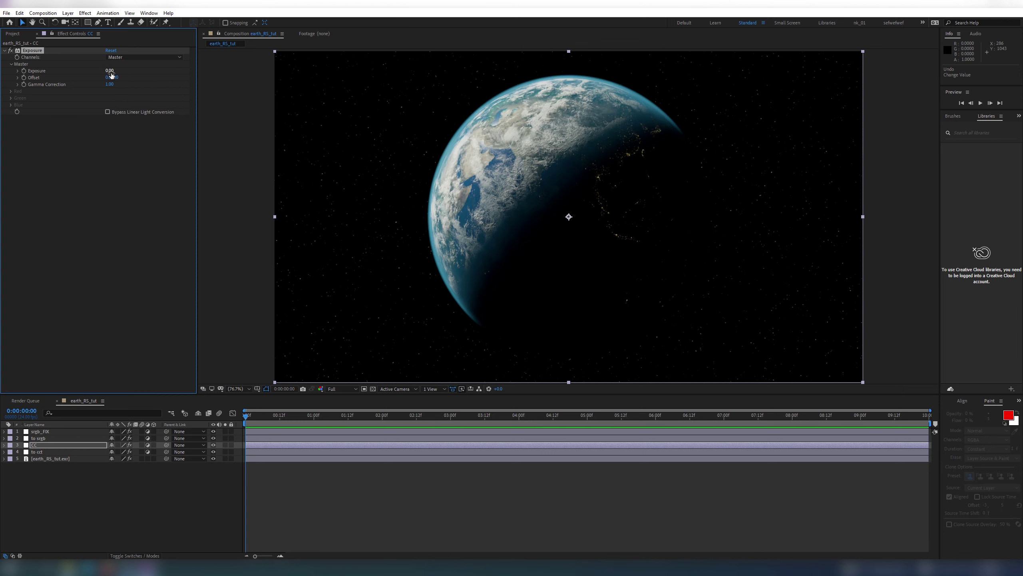
left_click(110, 71)
type("0.1")
left_click(155, 218)
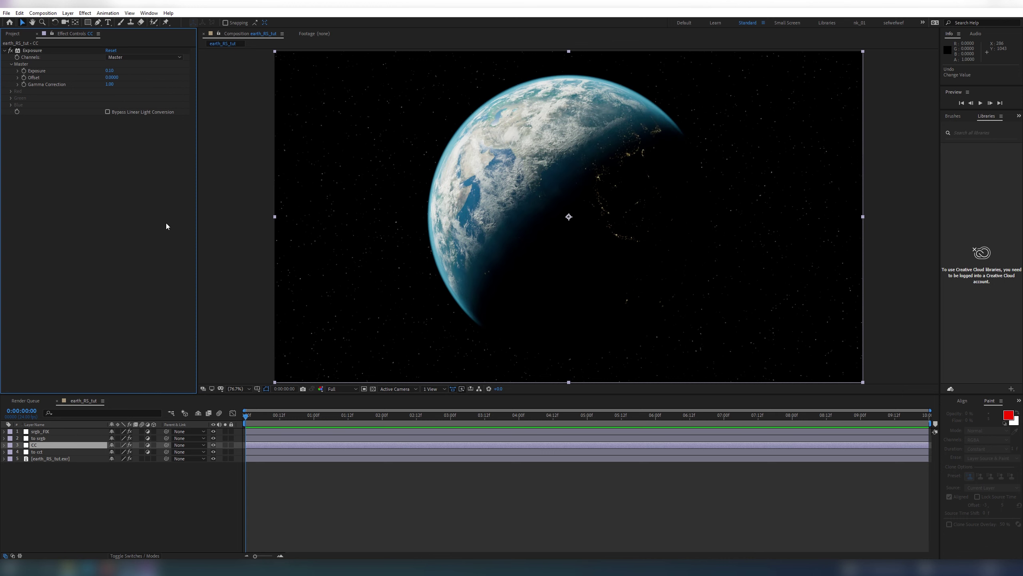
Compare the image with and without the "CC" adjustment and leave that layer hidden.
left_click(214, 446)
left_click(215, 446)
left_click(33, 529)
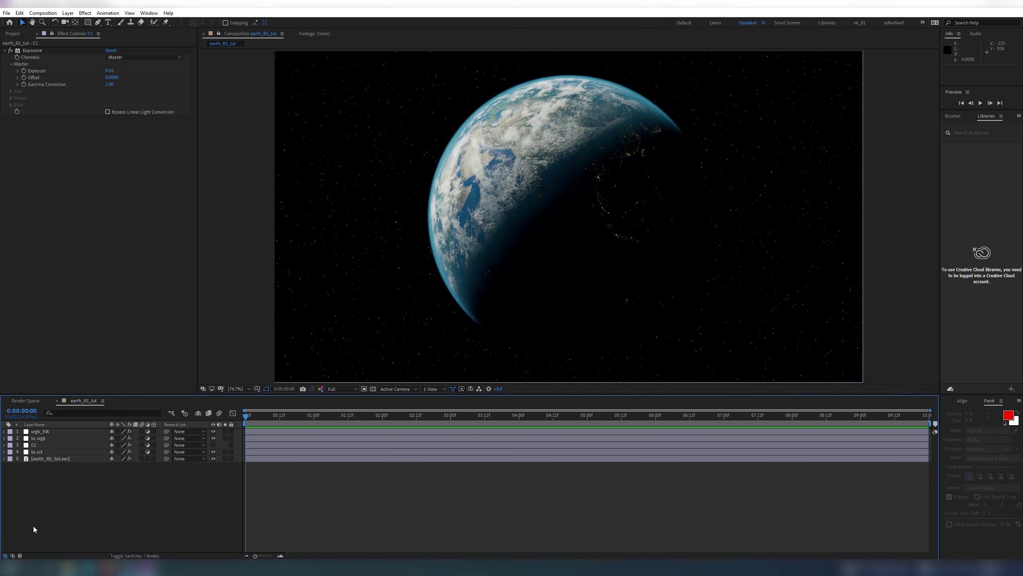
Add an adjustment layer directly above the "to srgb" layer and name it "glow".
left_click(38, 446)
left_click(40, 439)
key("ctrl+alt+y")
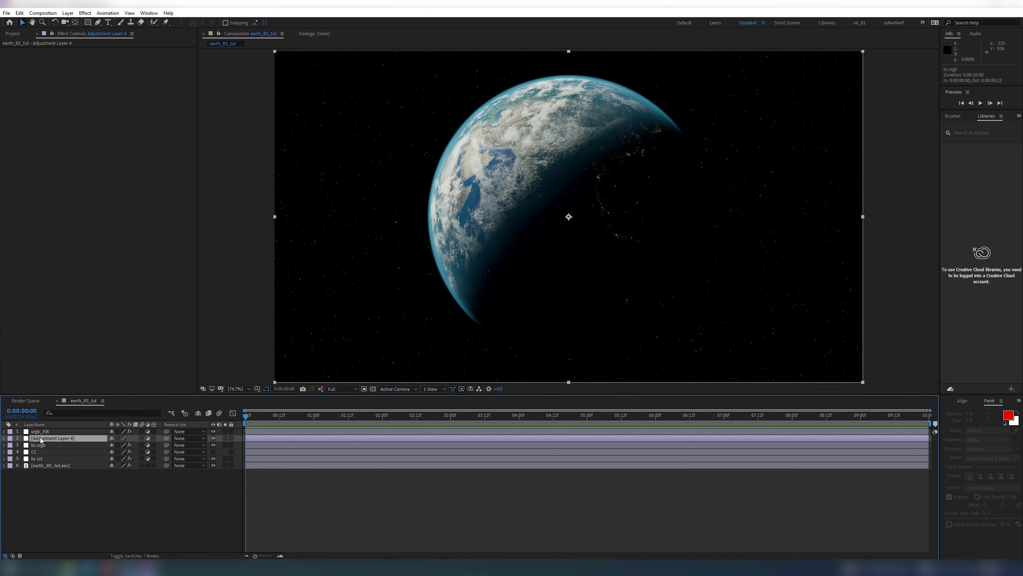
key("Return")
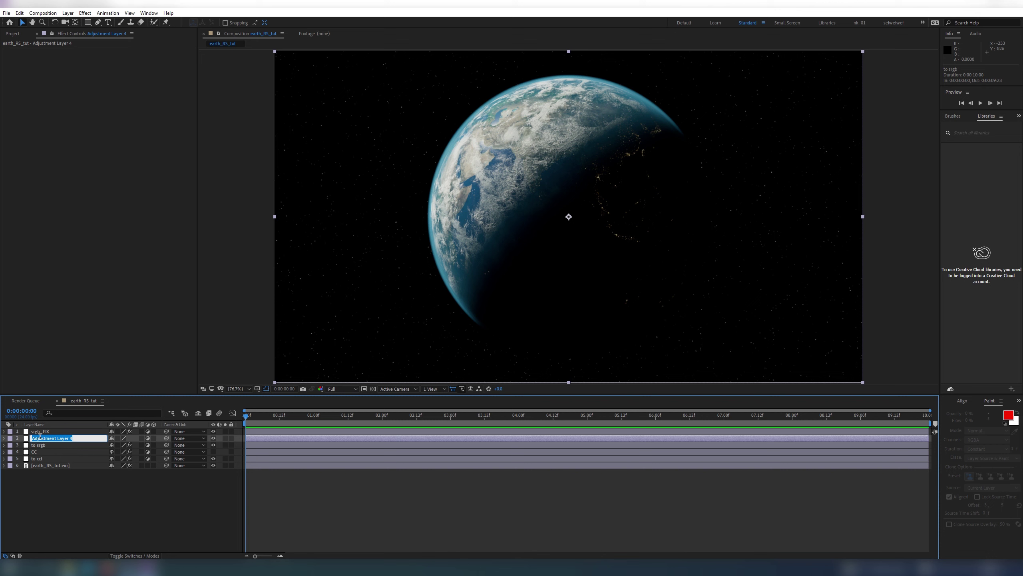
type("glow")
key("Return")
Apply the Real Glow effect to the "glow" layer.
key("ctrl+space")
type("r")
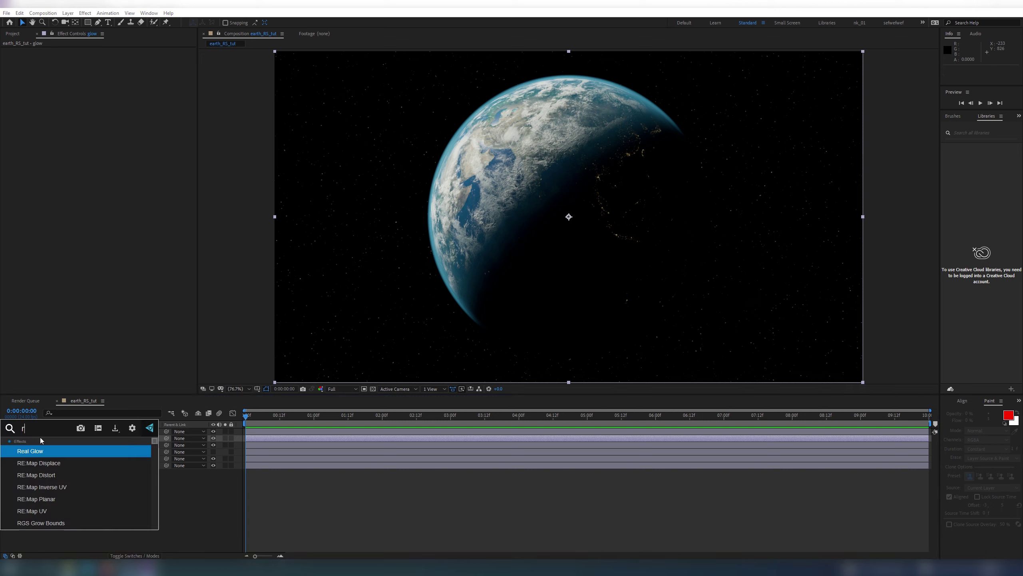
type("ea")
key("Return")
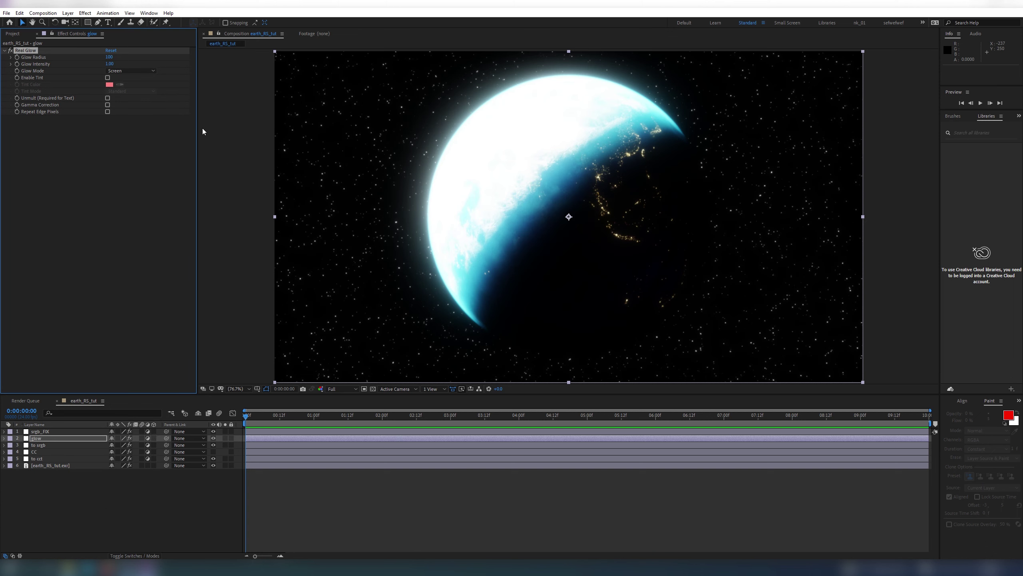
Enable Gamma Correction and Repeat Edge Pixels for Real Glow and set the glow intensity to 0.1.
left_click(108, 106)
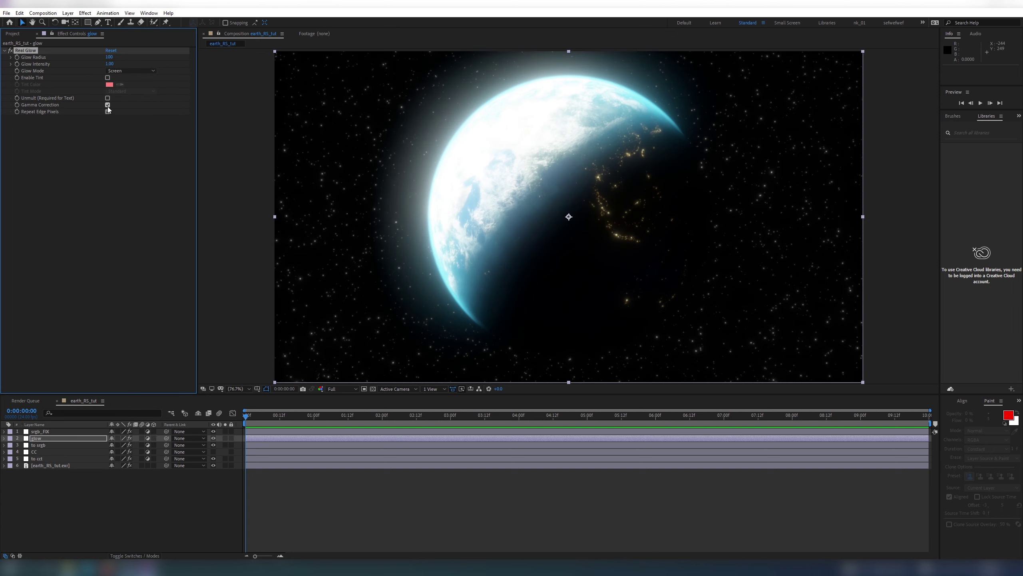
left_click(110, 64)
type("0.1")
key("Return")
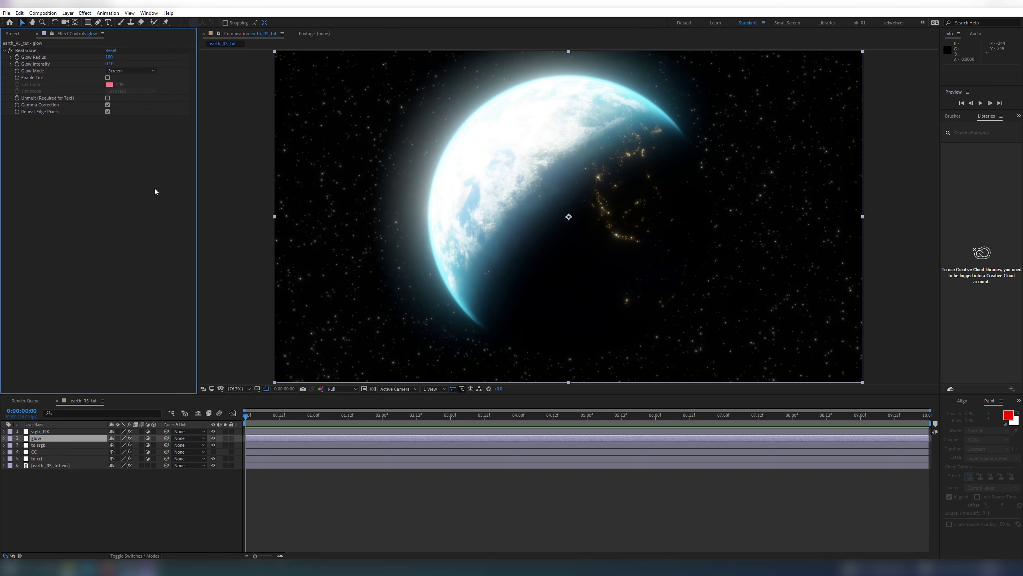
Compare the Earth with the "glow" layer off and on, and inspect the glow up close.
left_click(213, 438)
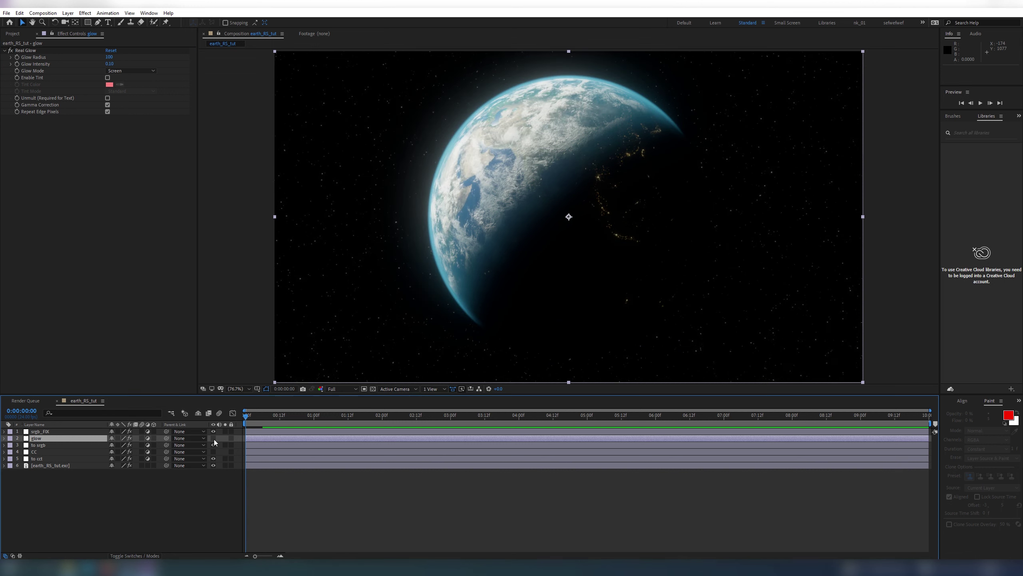
left_click(213, 438)
scroll(542, 193, "up", 1)
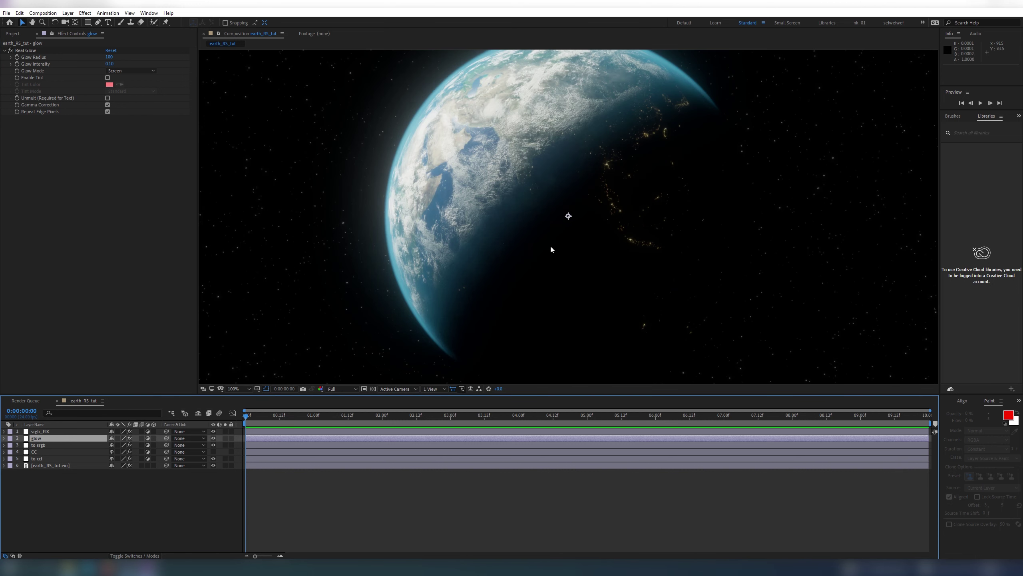
scroll(545, 242, "down", 1)
scroll(460, 244, "up", 1)
left_click(301, 483)
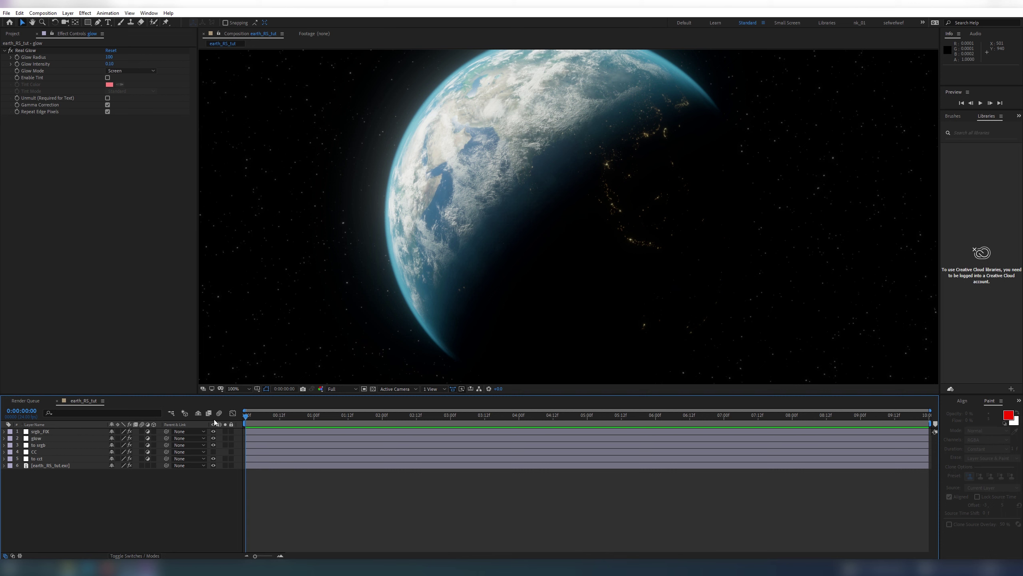
Add an adjustment layer named "lut" directly above the "glow" layer and apply the Lumetri Color effect to it.
key("ctrl+alt+y")
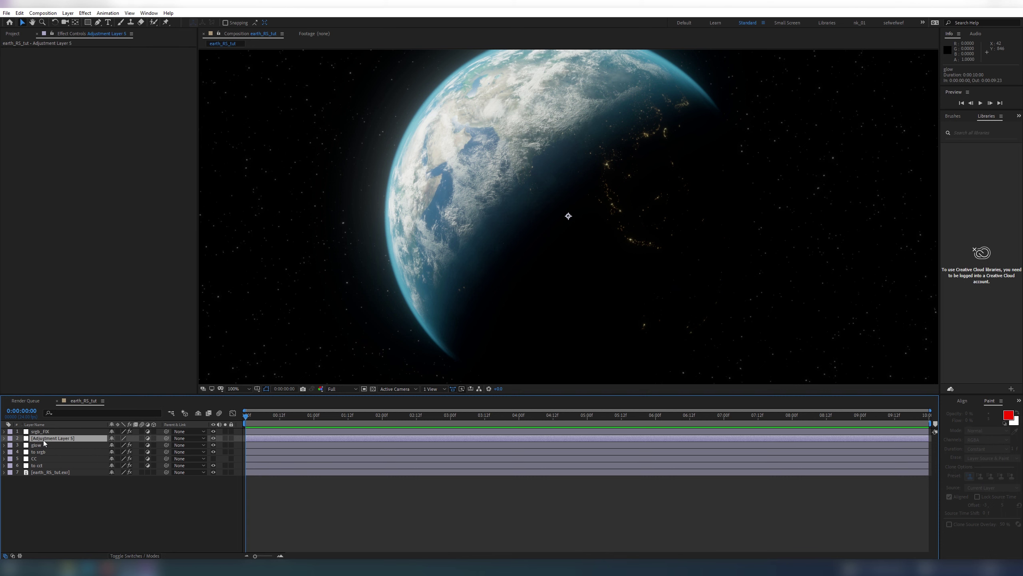
key("Return")
type("lut")
key("Return")
key("ctrl+space")
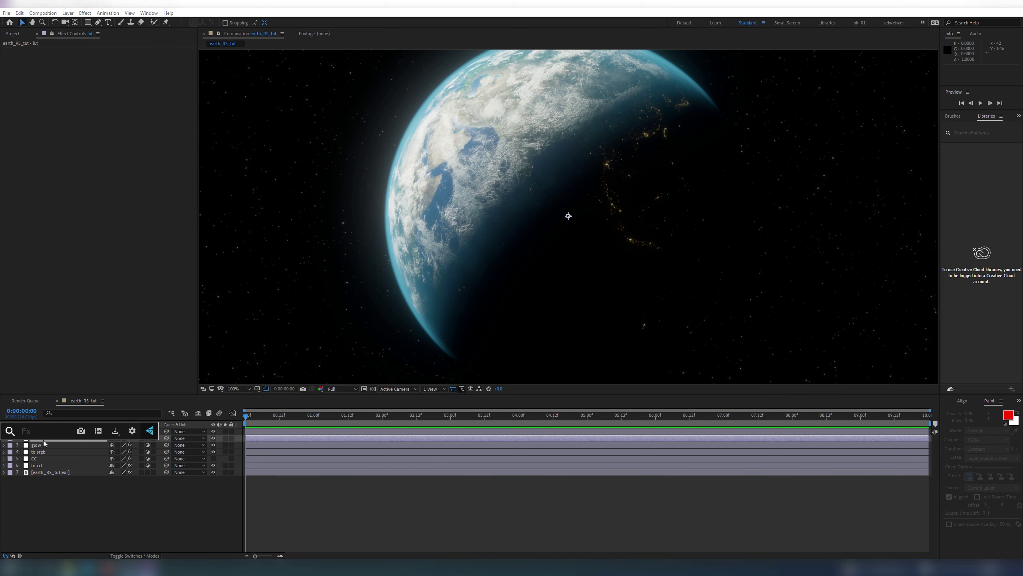
type("lume")
key("Return")
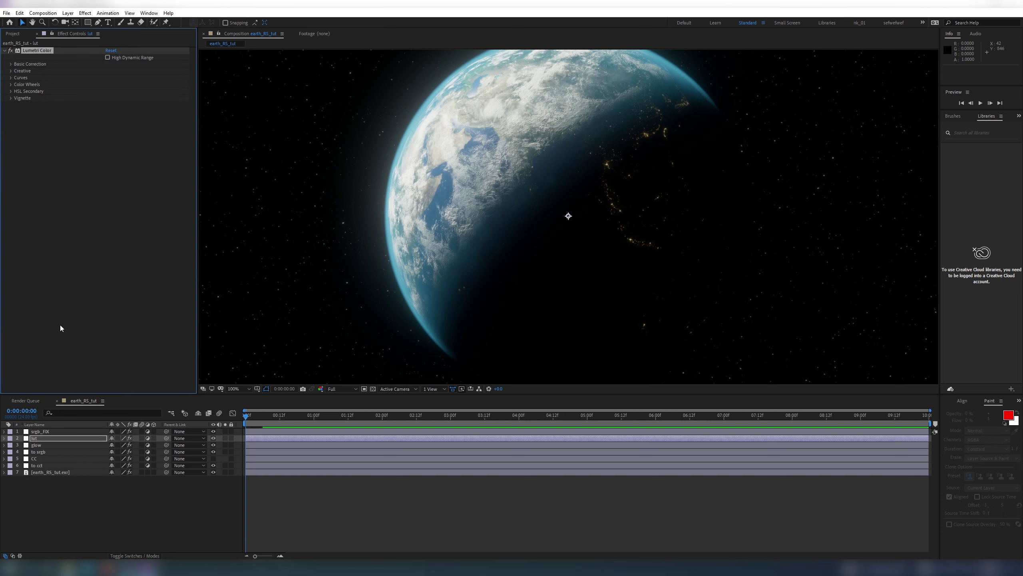
Set Lumetri Color's creative look to SL BLUE MOON with an intensity of 65 and check the whole frame.
left_click(11, 71)
left_click(113, 84)
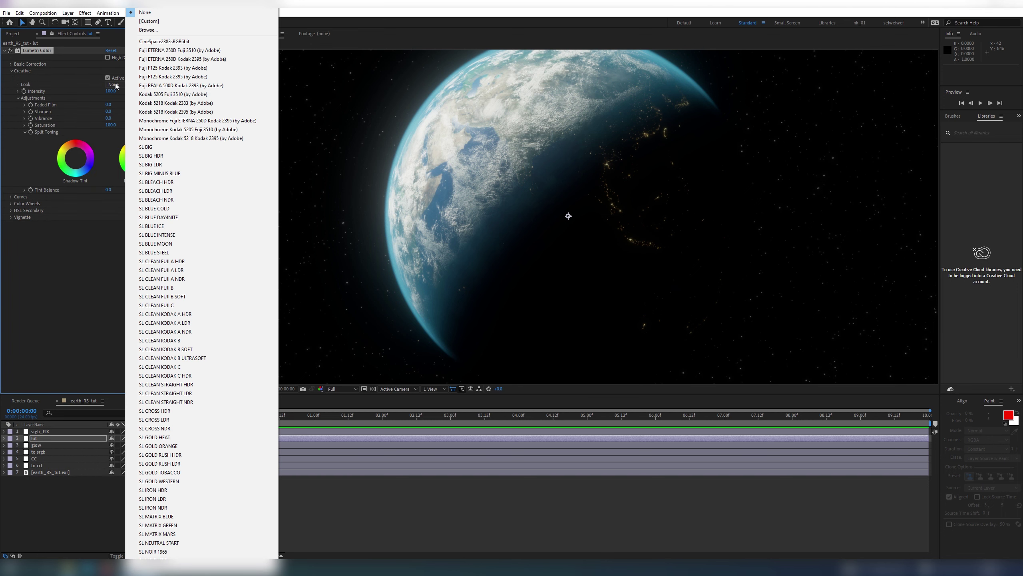
left_click(176, 243)
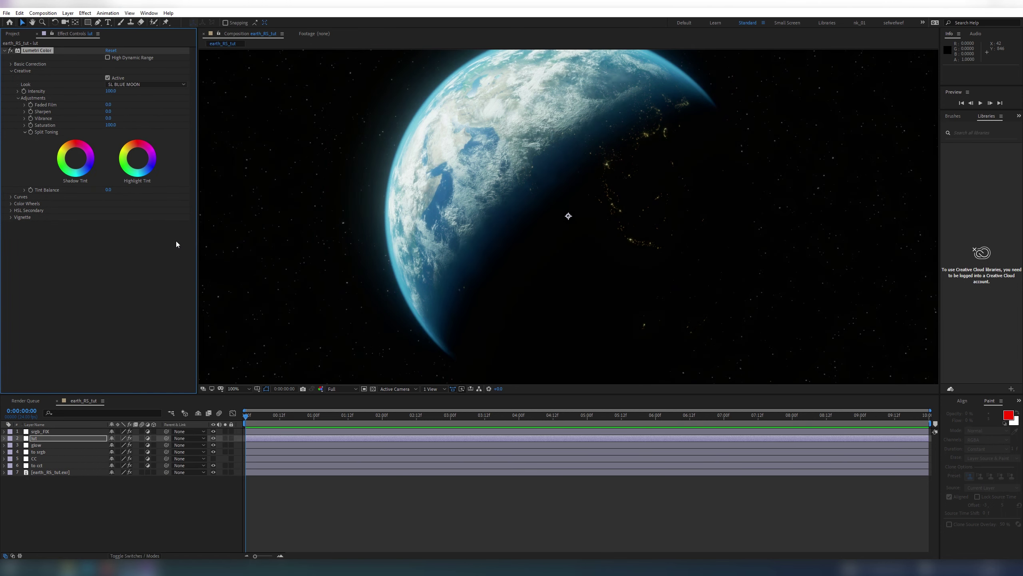
left_click(112, 92)
type("65")
key("Return")
scroll(434, 170, "down", 1)
left_click(312, 504)
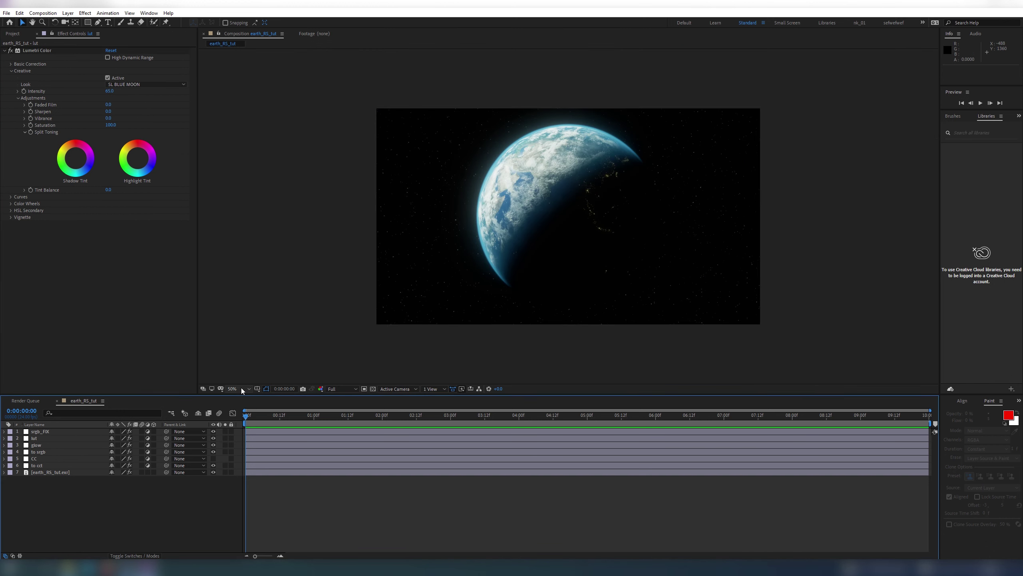
left_click(242, 387)
left_click(210, 515)
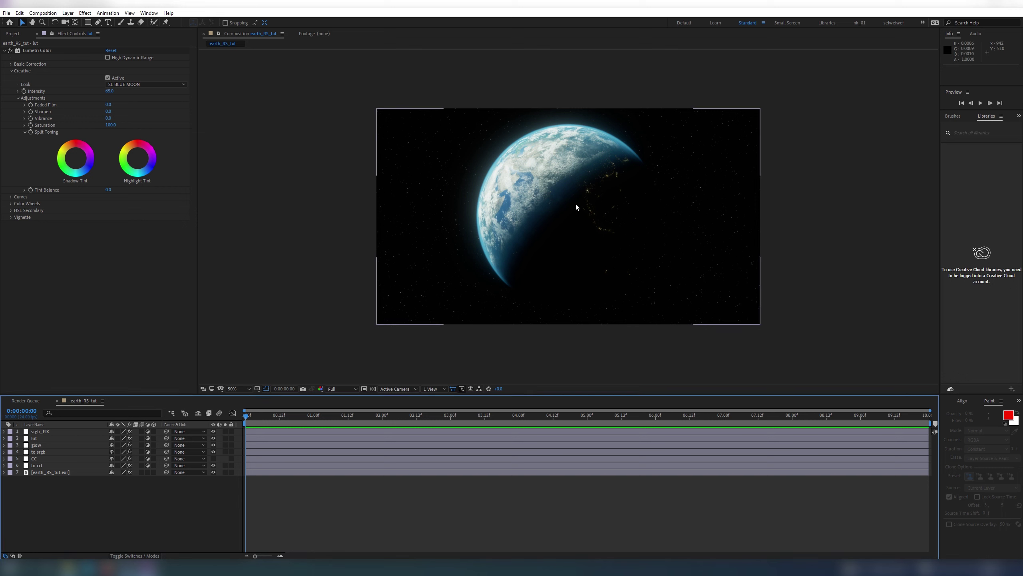
Create a solid named "flares" directly above the "lut" layer and apply the Optical Flares effect to it.
left_click(39, 440)
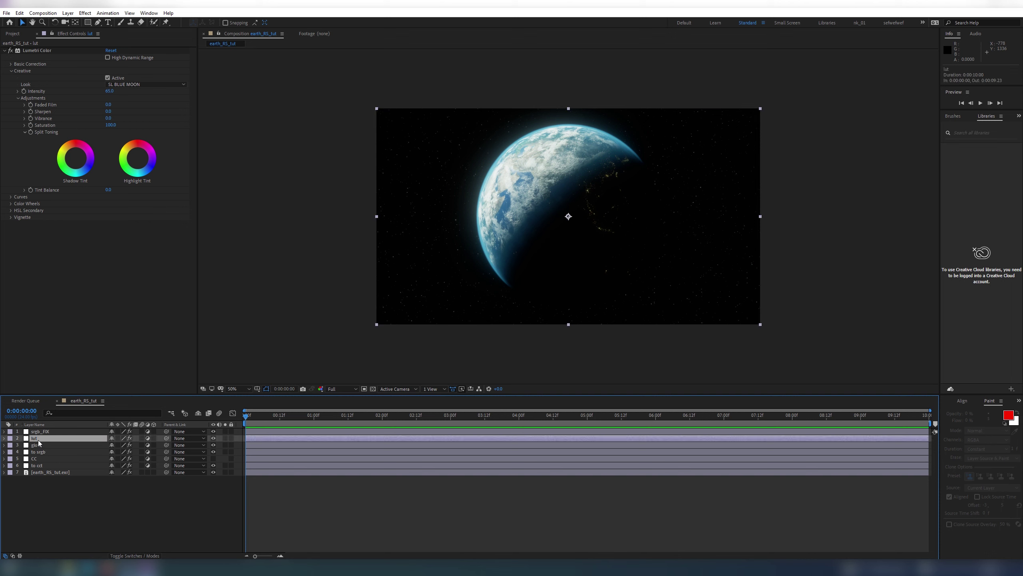
key("ctrl+y")
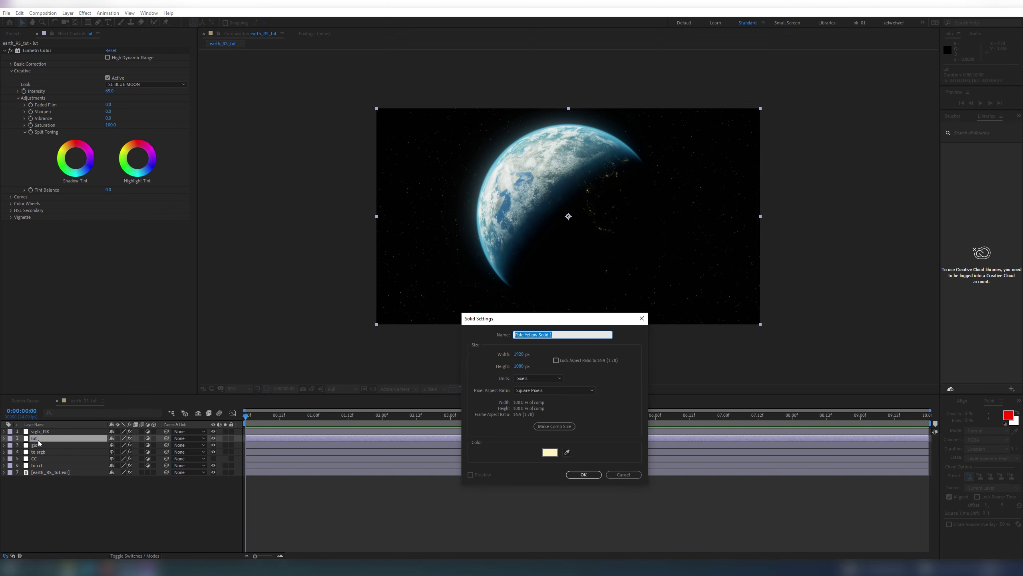
type("flares")
key("Return")
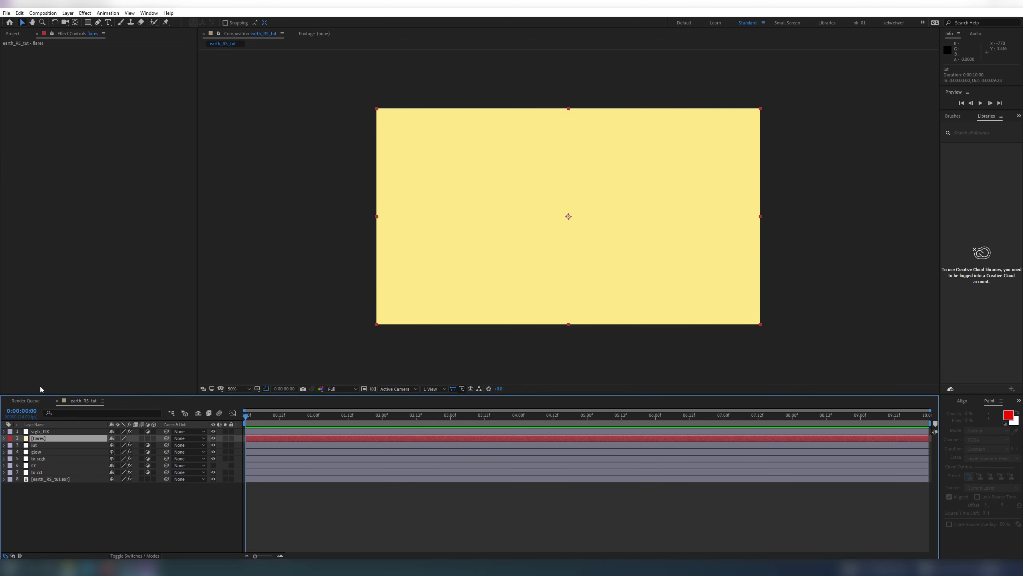
key("ctrl+space")
type("opt")
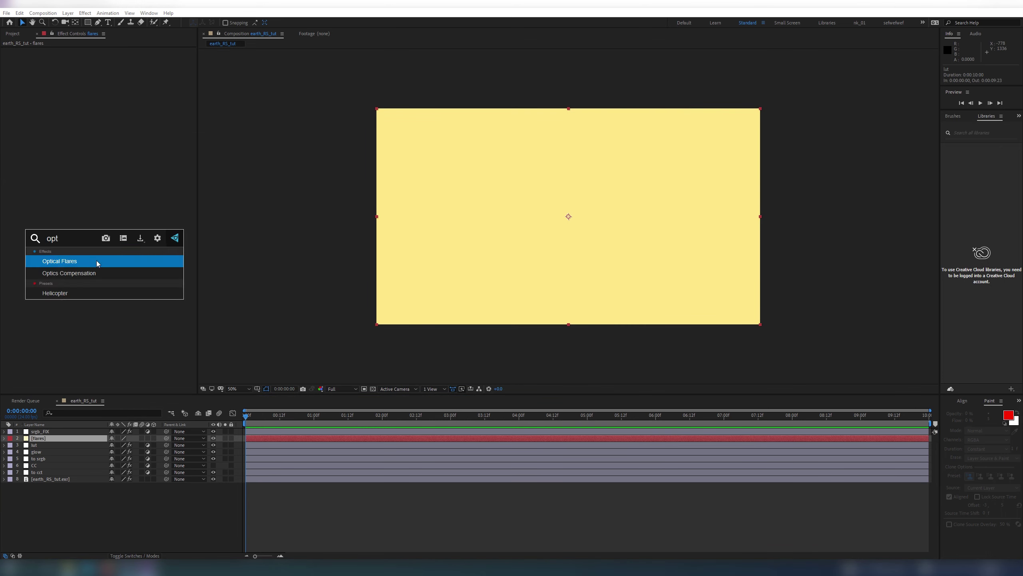
left_click(96, 261)
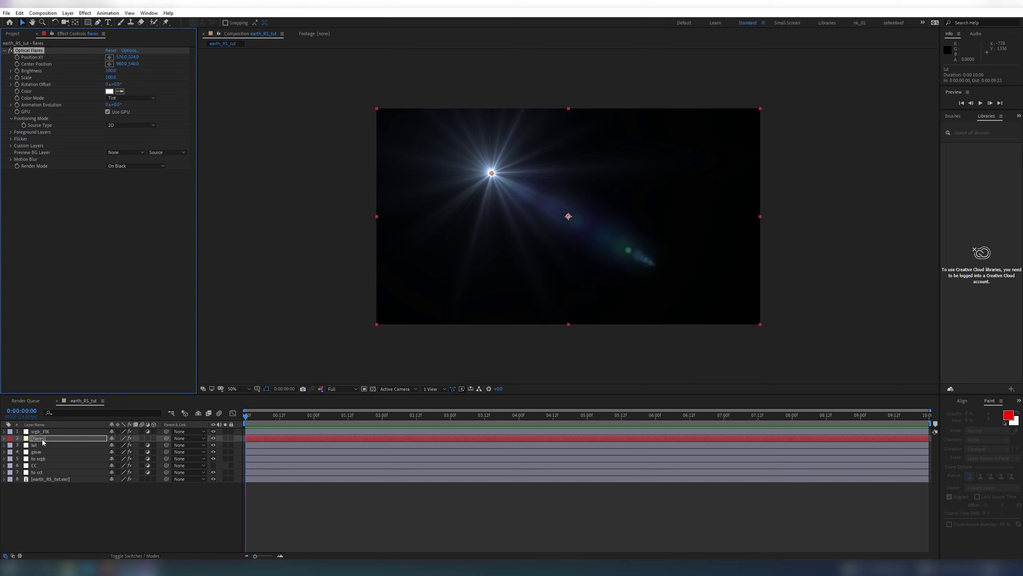
Place the "flares" layer beneath the "lut" layer and set its blending mode to Linear Dodge.
left_click_drag(42, 438, 59, 450)
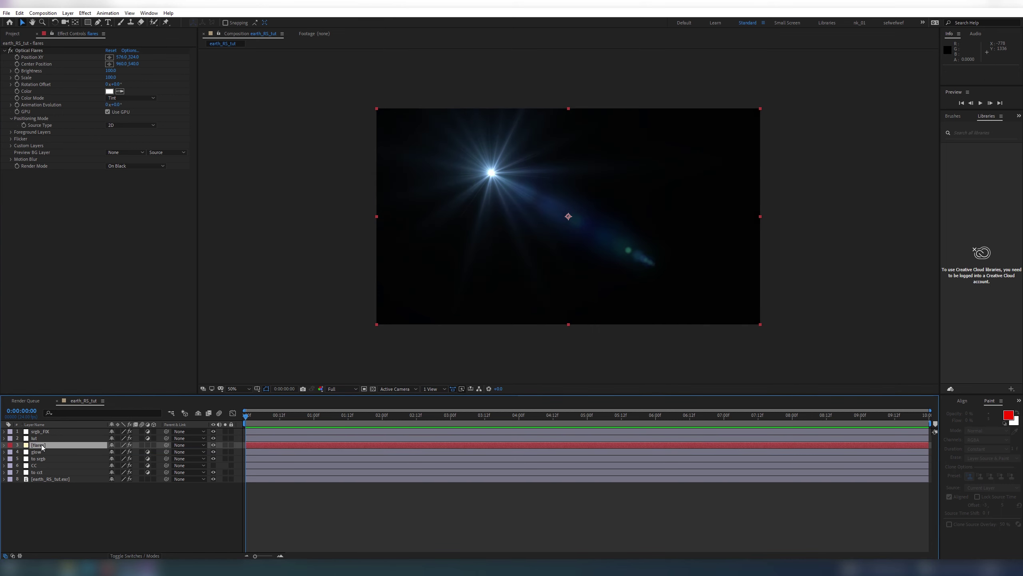
left_click(134, 555)
left_click(123, 445)
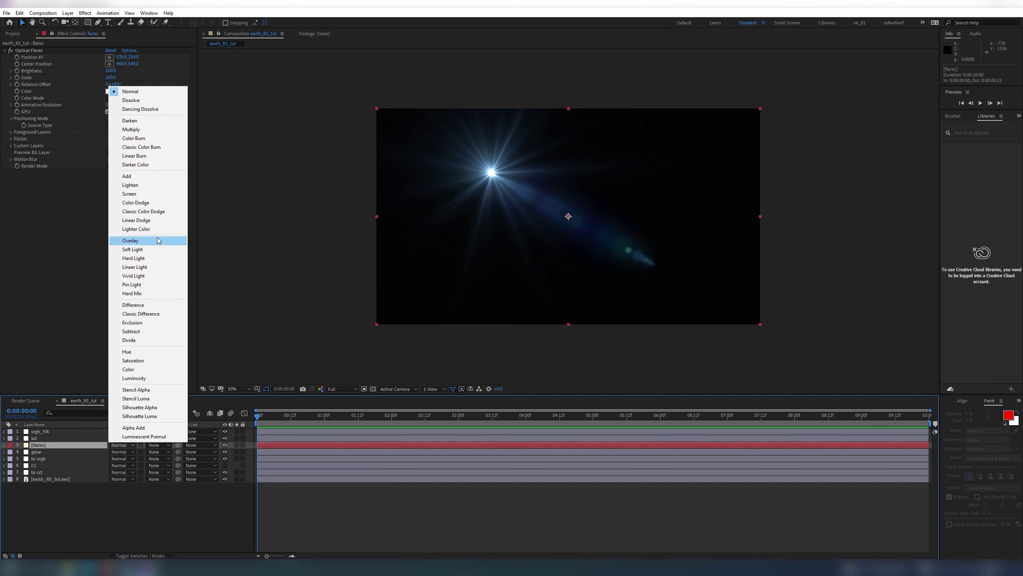
left_click(149, 220)
Load the Sun Spot preset from the Pro Presets collection into the Optical Flares effect and accept it.
left_click(132, 50)
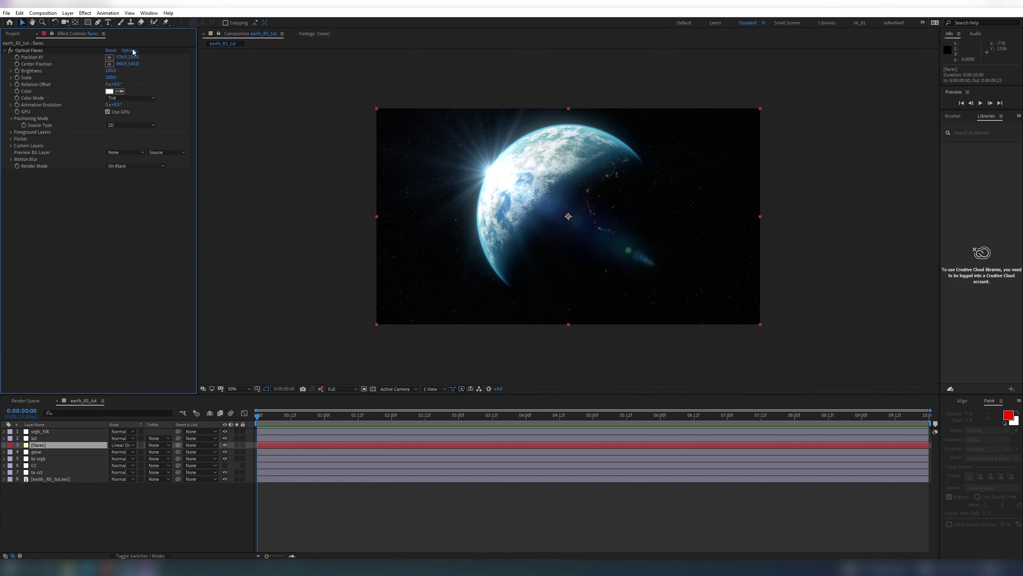
left_click(688, 140)
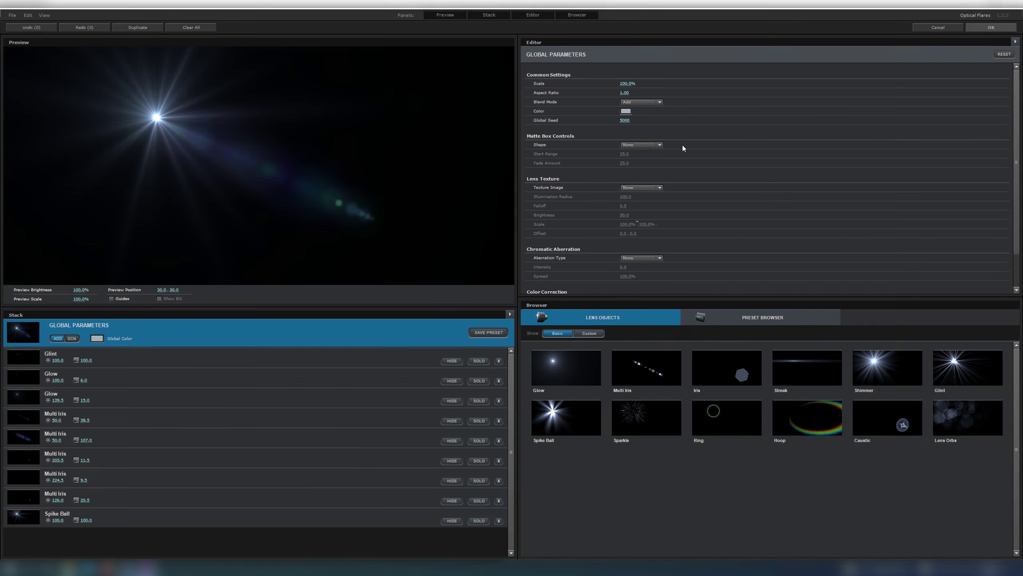
left_click(776, 321)
double_click(870, 374)
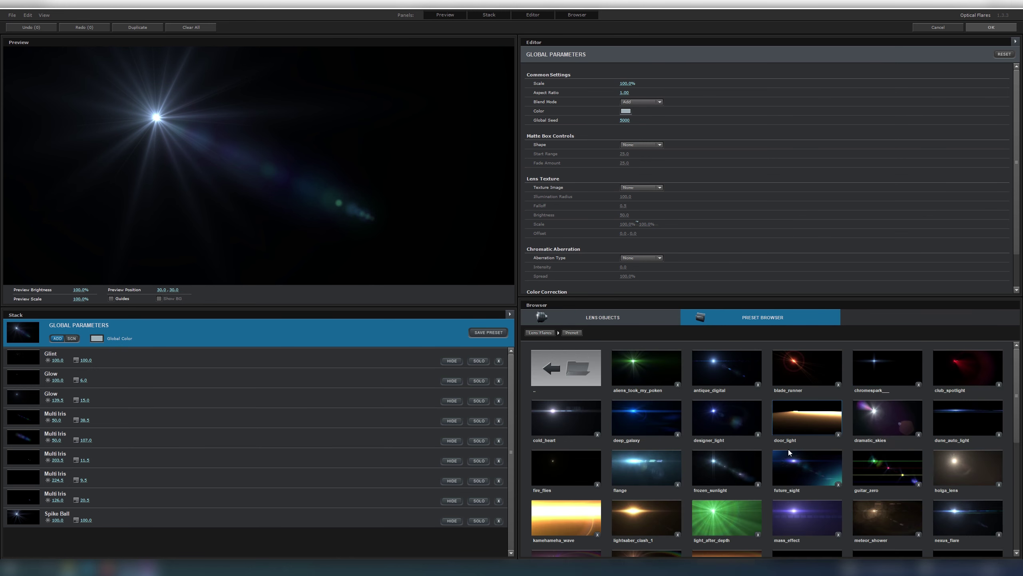
scroll(788, 450, "down", 4)
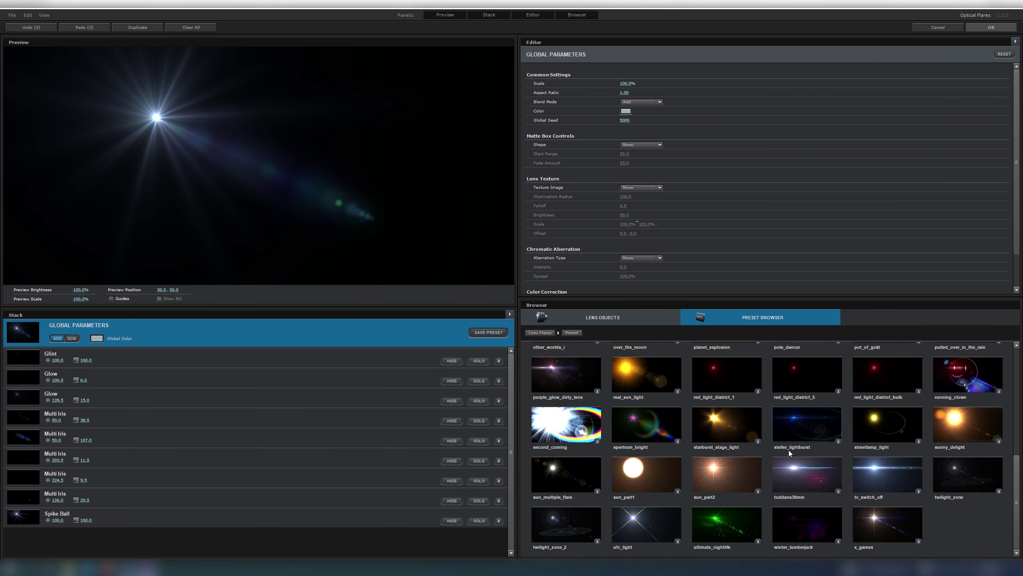
scroll(788, 449, "up", 1)
scroll(787, 451, "up", 3)
left_click(566, 368)
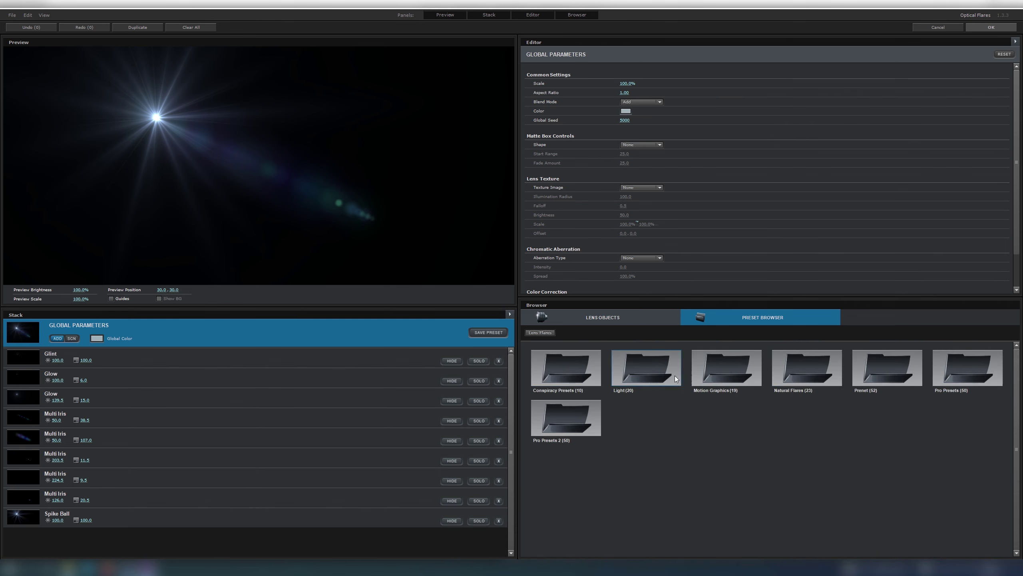
left_click(888, 373)
scroll(793, 454, "down", 2)
scroll(792, 455, "down", 3)
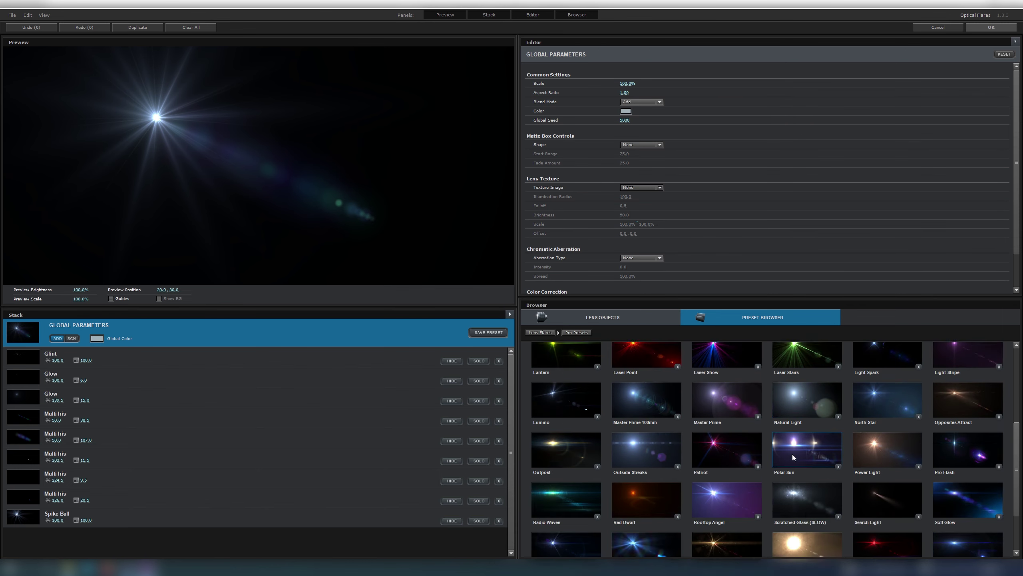
left_click(812, 502)
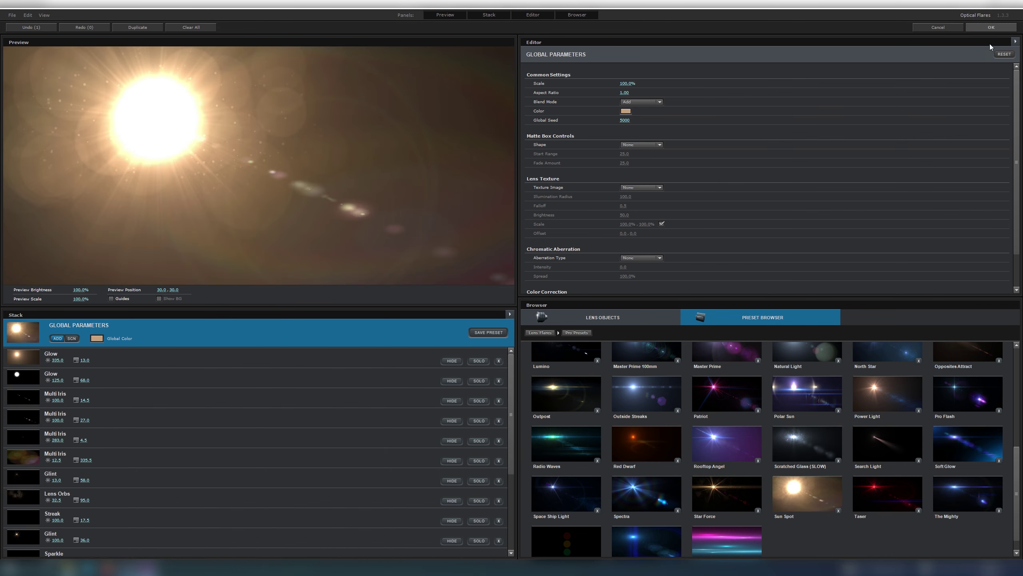
left_click(991, 27)
Move the flare's source outside the frame's upper-left corner to about -490, -248 and set its brightness and scale to 75.
left_click(46, 52)
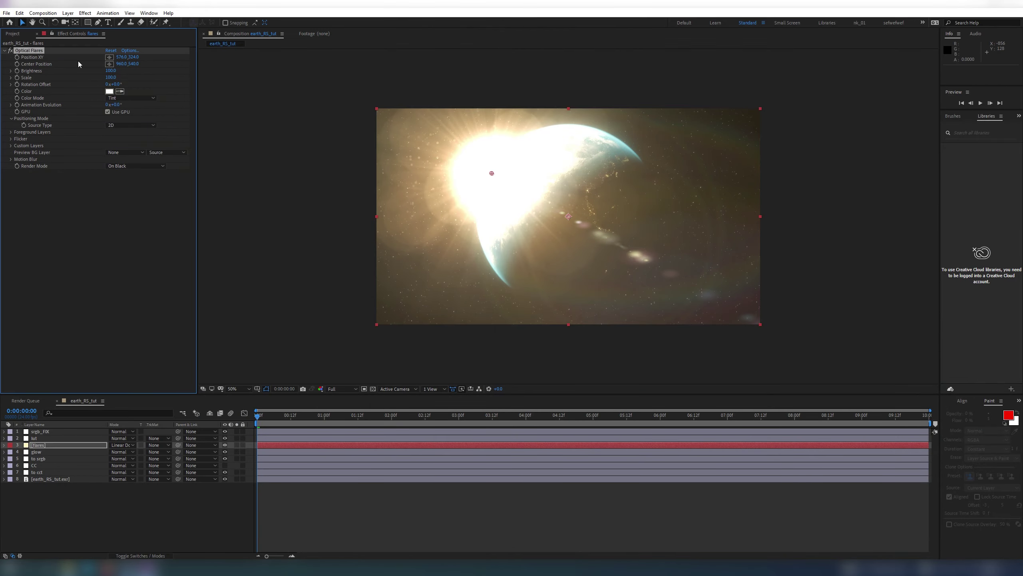
left_click_drag(492, 175, 271, 56)
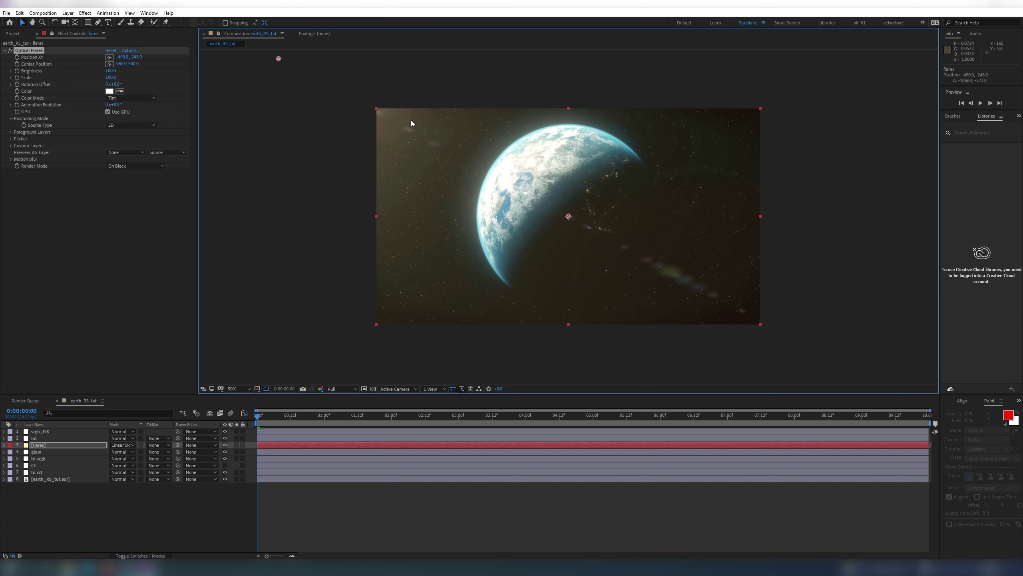
left_click(110, 70)
type("75")
key("Tab")
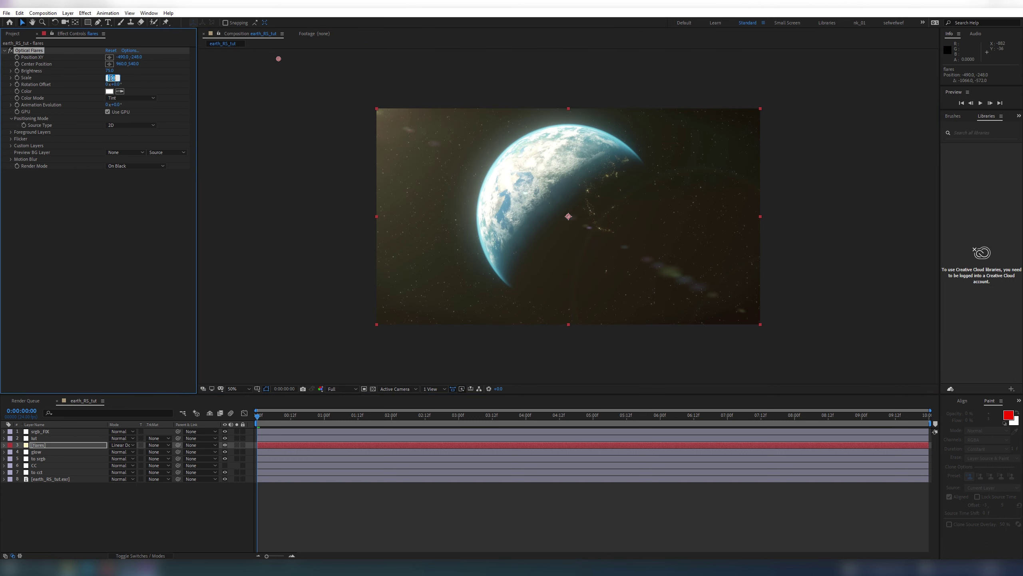
type("75")
key("Return")
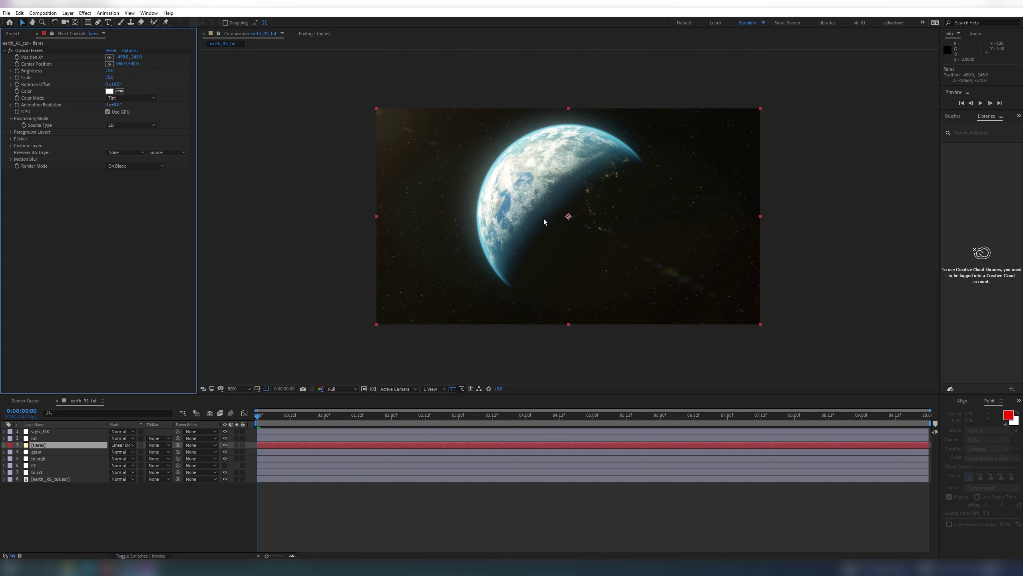
Compare the composition with the "flares" layer hidden and shown, and check the resulting frame.
left_click(225, 444)
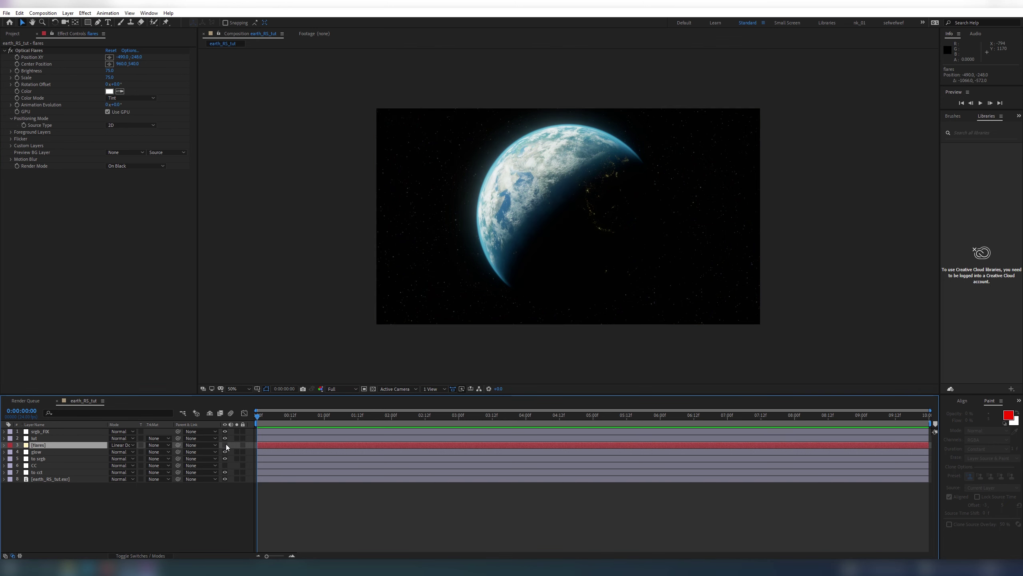
left_click(225, 445)
middle_click_drag(553, 190, 547, 188)
left_click(793, 166)
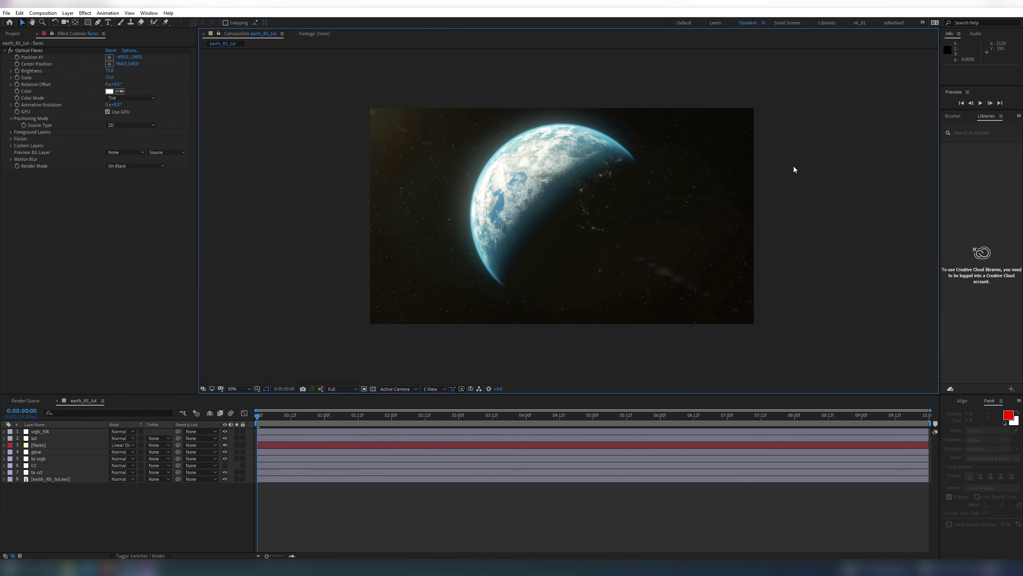
scroll(579, 226, "up", 1)
scroll(579, 228, "down", 2)
Add an adjustment layer named "chroma" directly above the "lut" layer and apply the S_WarpChroma effect to it.
left_click(40, 439)
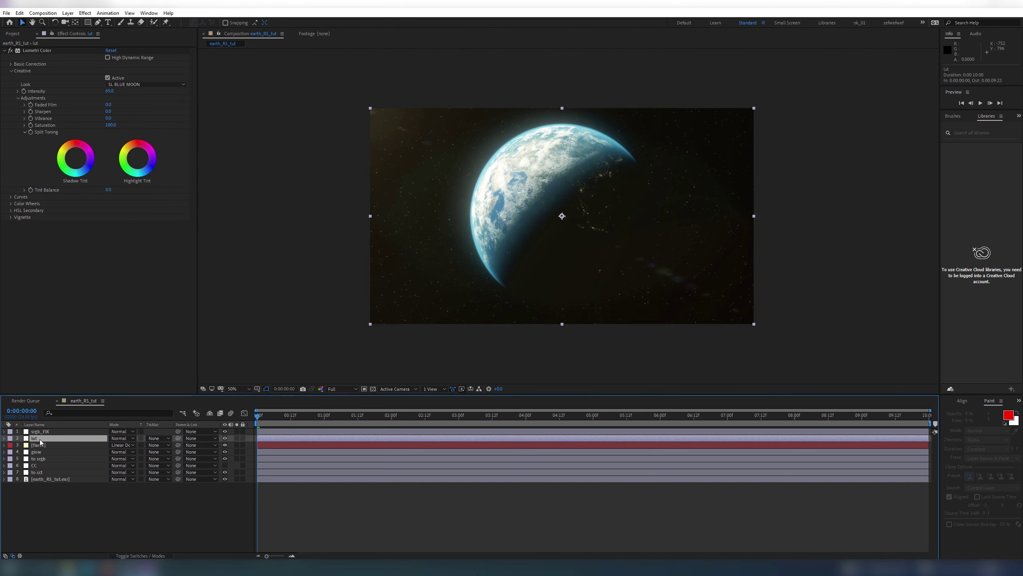
key("ctrl+alt+y")
key("Return")
type("chroma")
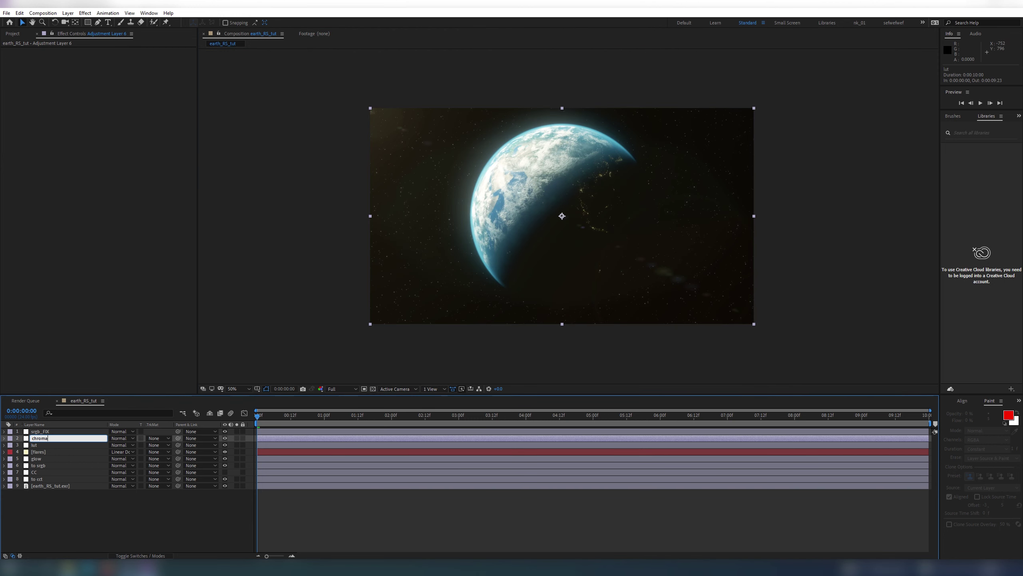
key("Return")
key("ctrl+space")
type("chro")
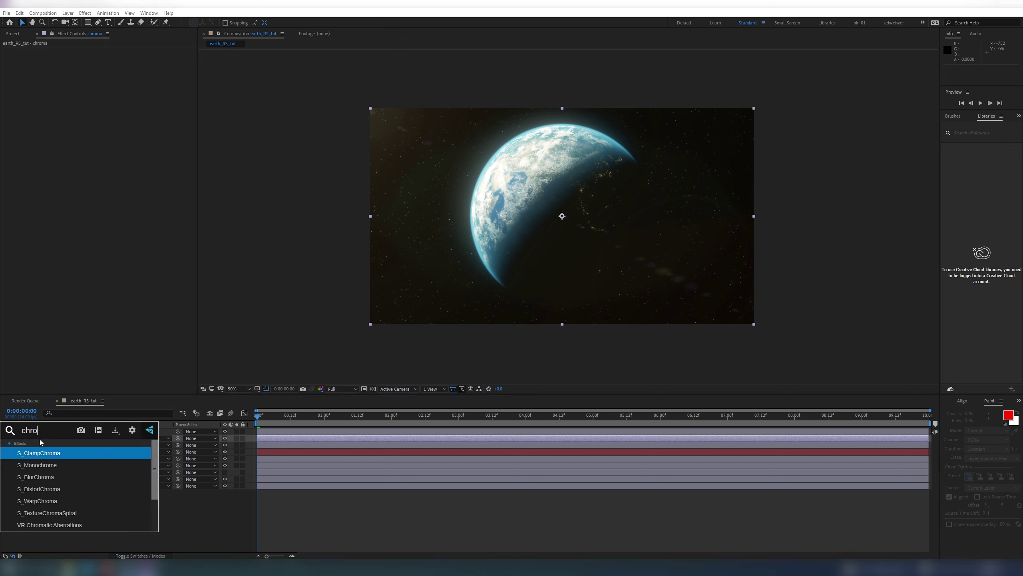
type("ma")
left_click(60, 489)
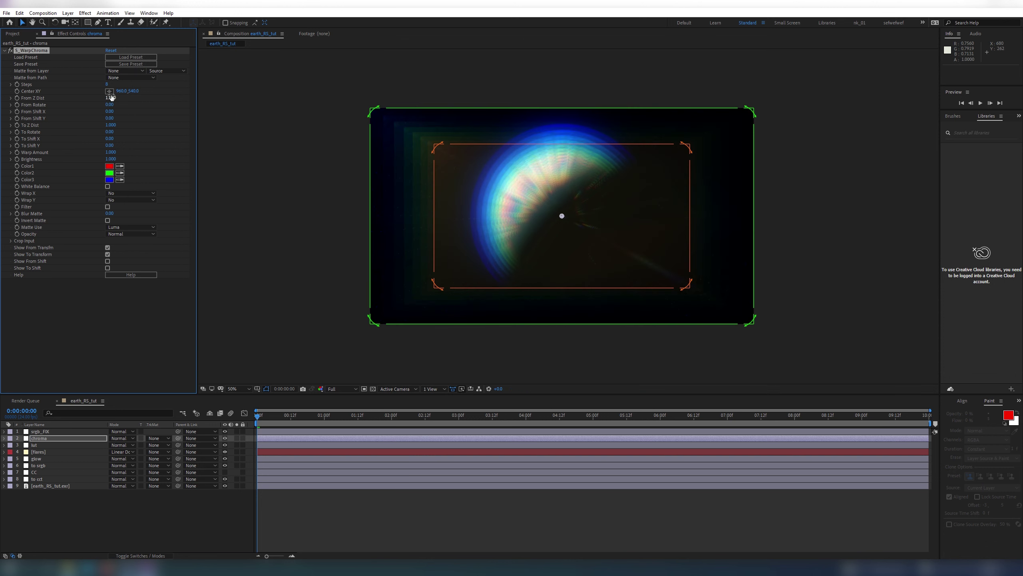
Set the S_WarpChroma effect's From Z Dist to 0.998 on the "chroma" layer.
left_click(111, 98)
type(".998")
key("Return")
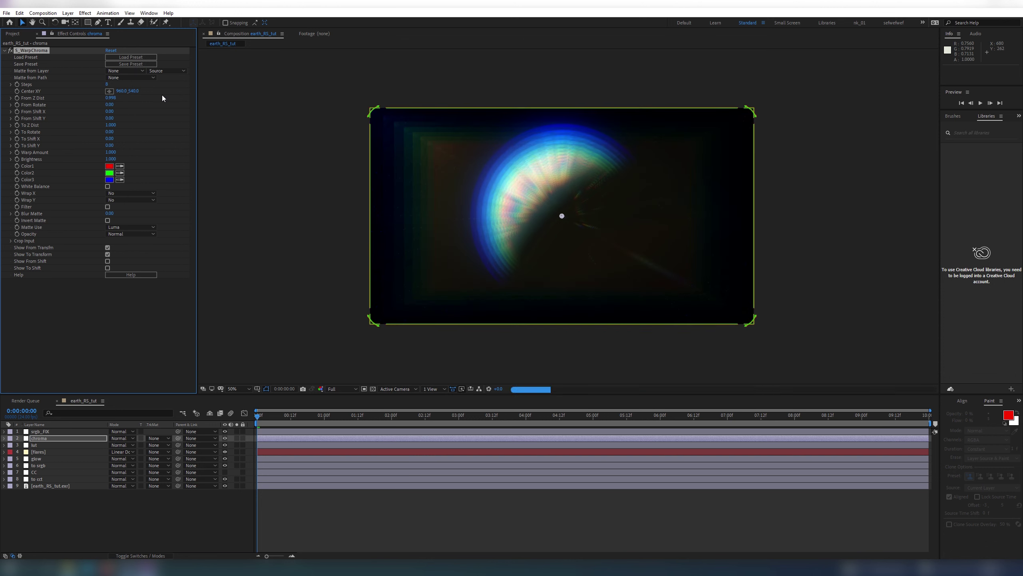
left_click(53, 495)
Create an adjustment layer directly above the "chroma" layer and apply the Add Grain effect to it.
left_click(40, 438)
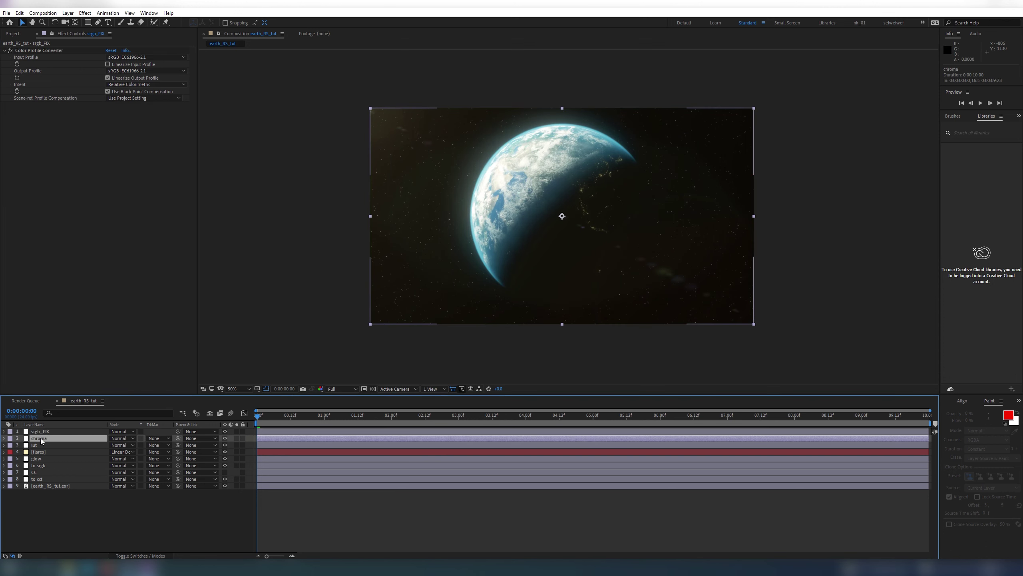
key("ctrl+alt+y")
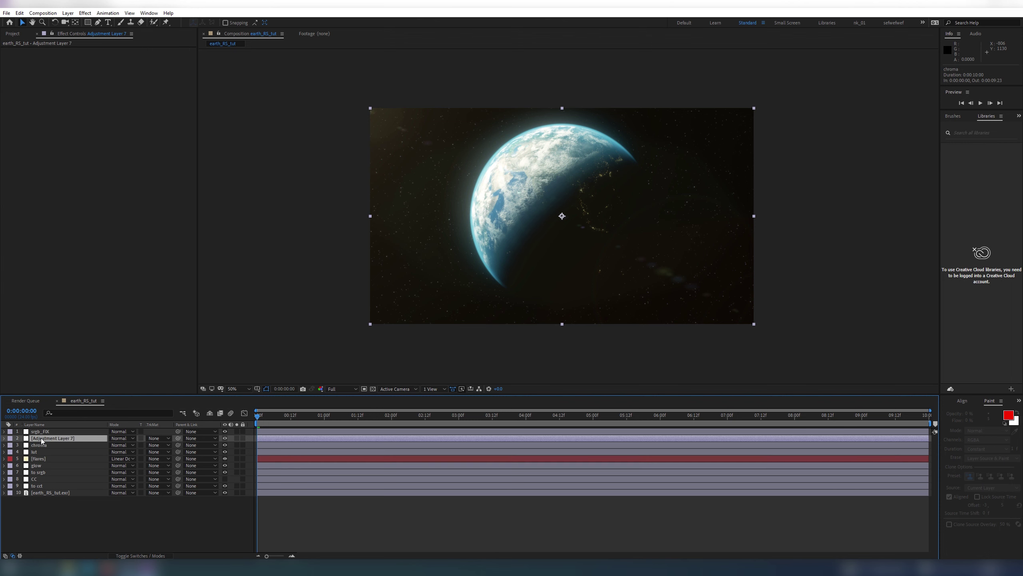
key("ctrl+space")
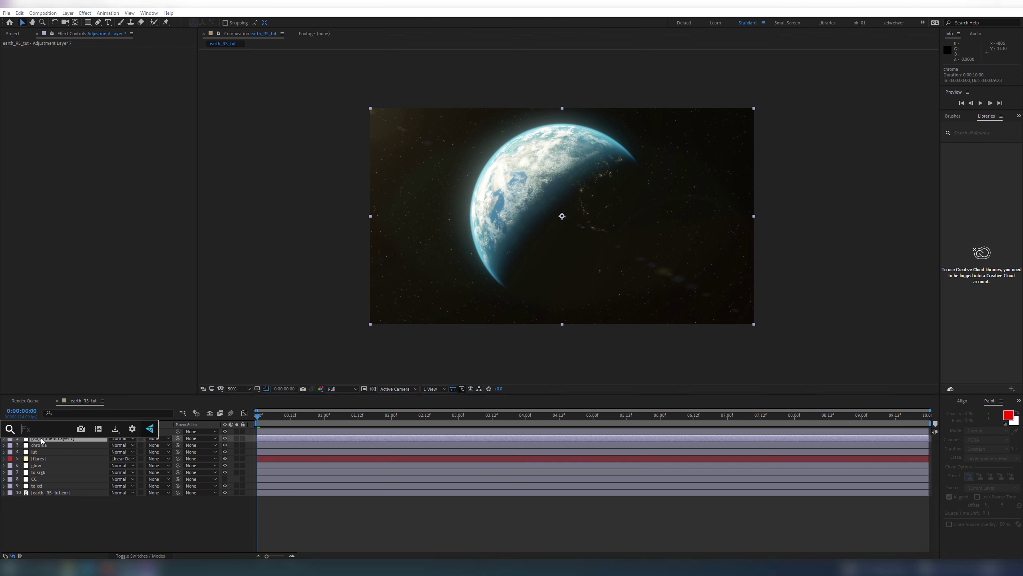
type("grain")
left_click(48, 488)
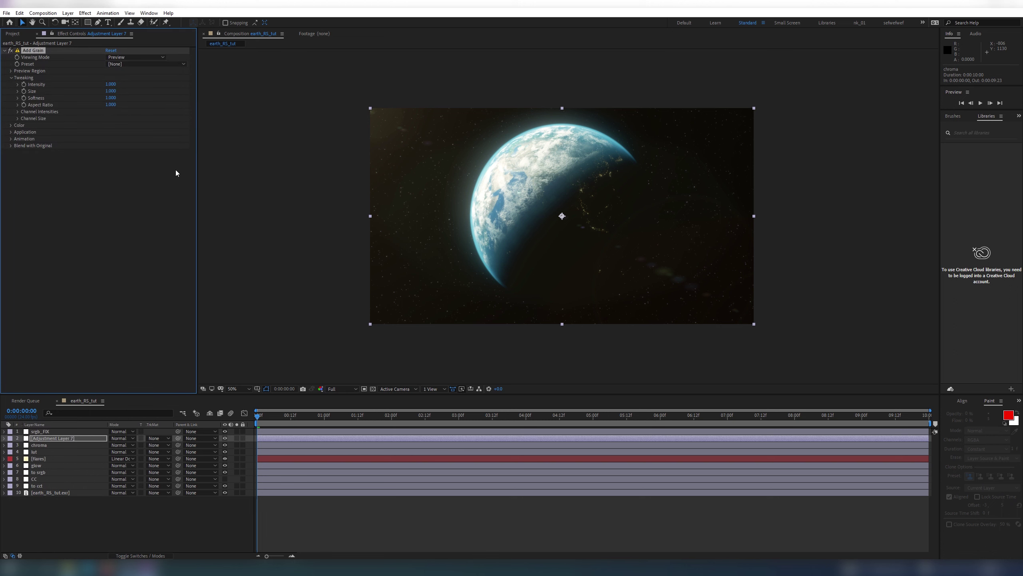
Set Add Grain's viewing mode to Final Output, with both intensity and size at 0.2.
left_click(135, 57)
left_click(138, 85)
left_click(111, 83)
type("0.2")
key("Tab")
type("0.2")
left_click(149, 212)
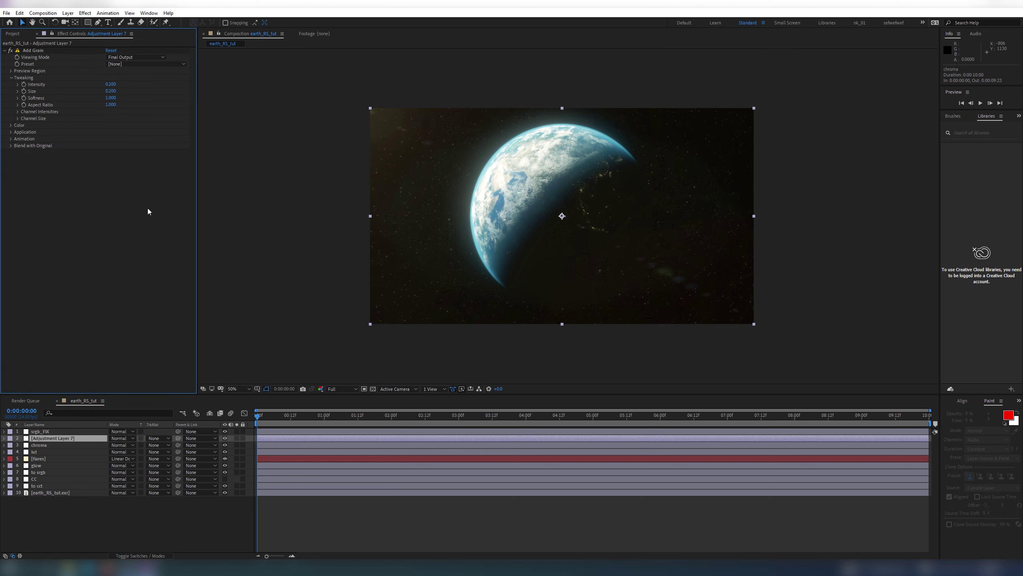
Rename the adjustment layer that carries the Add Grain effect as "grain".
left_click(58, 438)
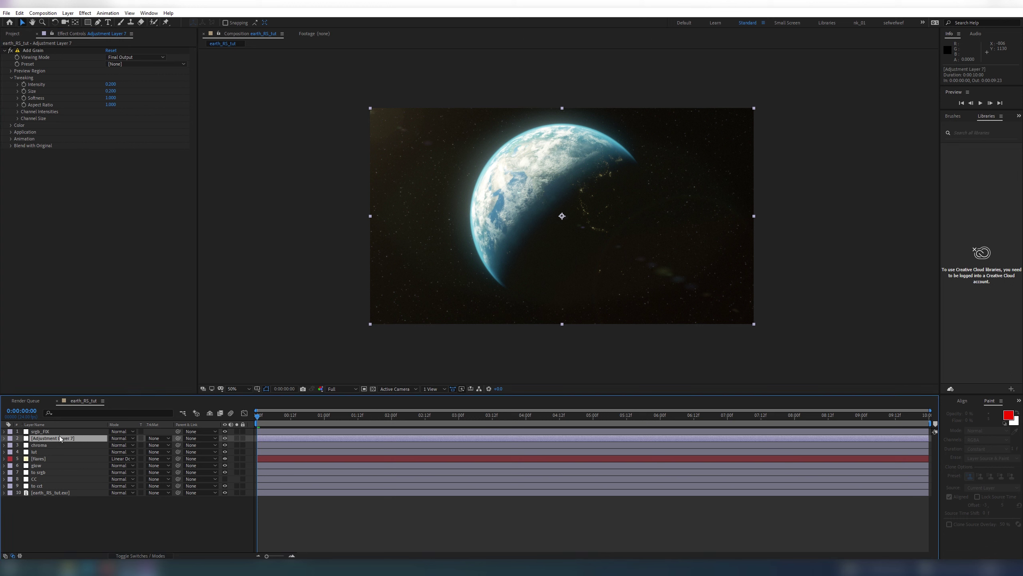
key("Return")
type("grain")
key("Return")
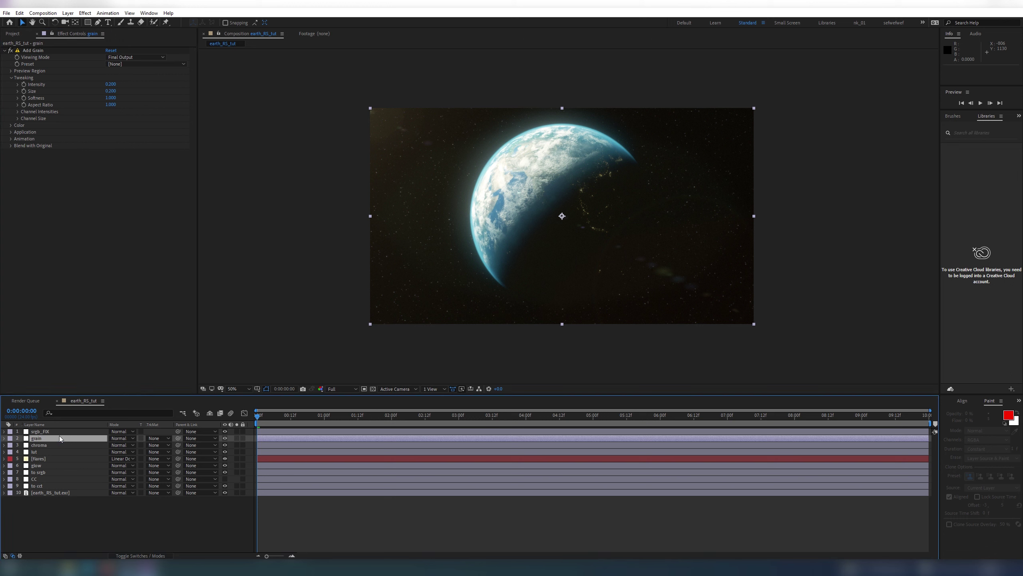
Apply the Tint effect to the "flares" layer with an Amount to Tint of 15%.
left_click(53, 458)
key("ctrl+space")
type("tint")
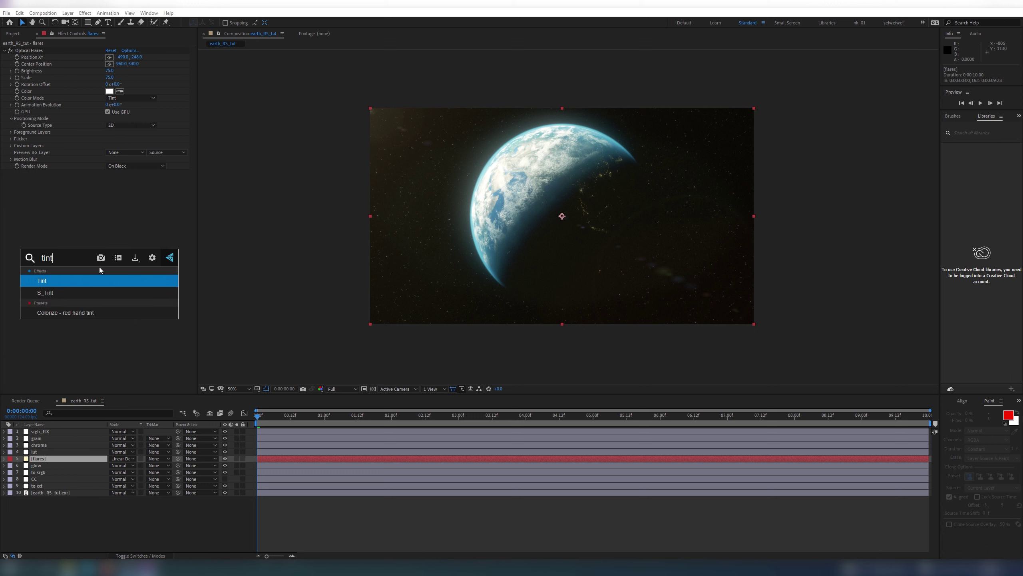
key("Return")
left_click(110, 193)
type("15")
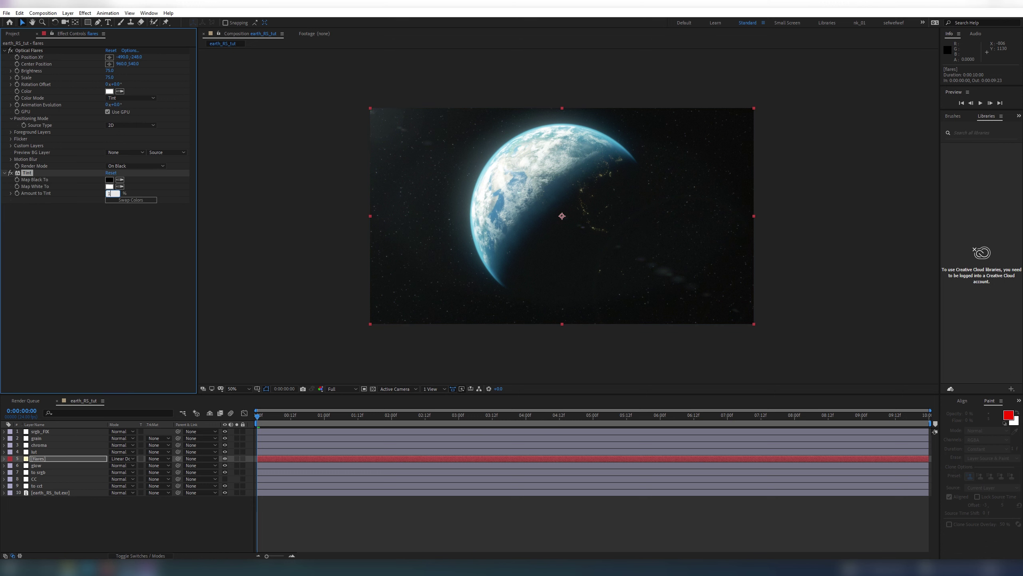
key("Return")
left_click(431, 271)
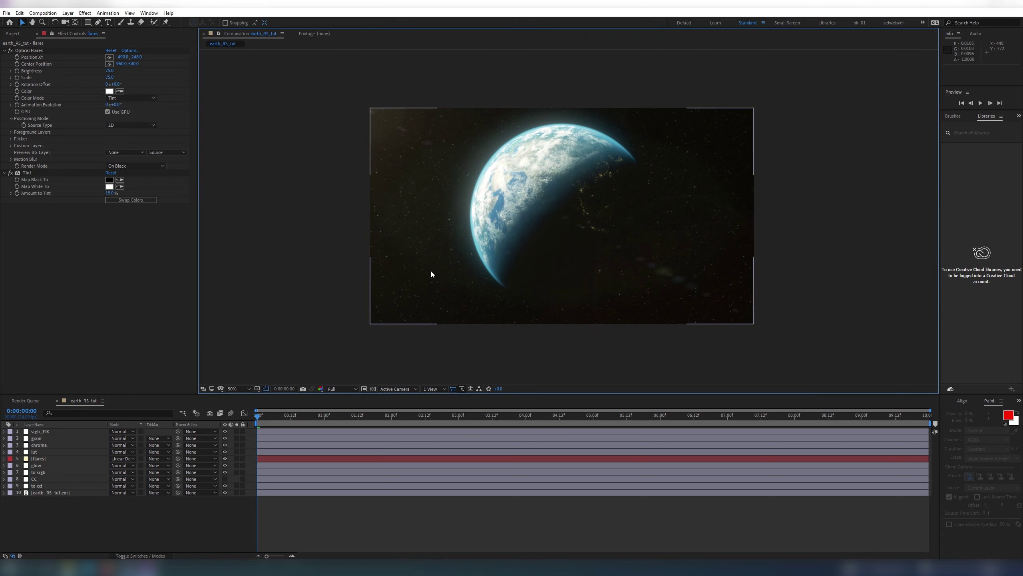
Compare the whole frame with and without the "flares" layer, and leave that layer hidden.
left_click(239, 387)
left_click(253, 404)
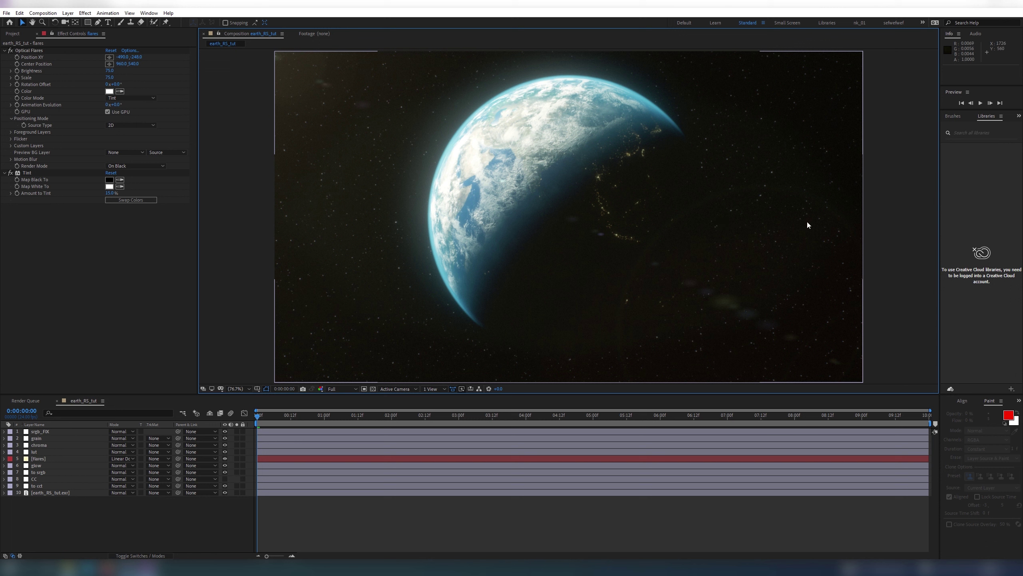
left_click(37, 459)
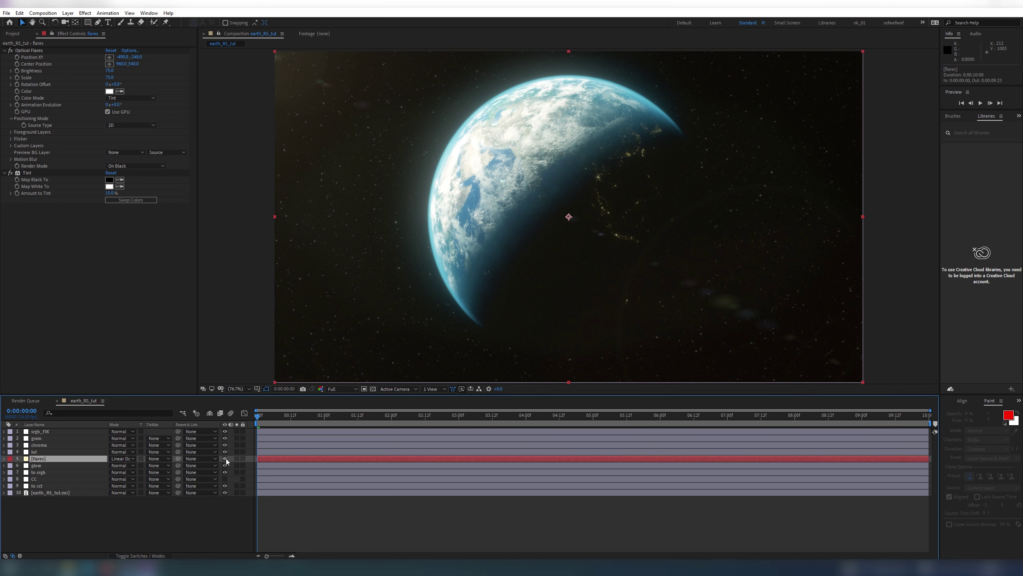
left_click(225, 458)
left_click(225, 459)
left_click(224, 458)
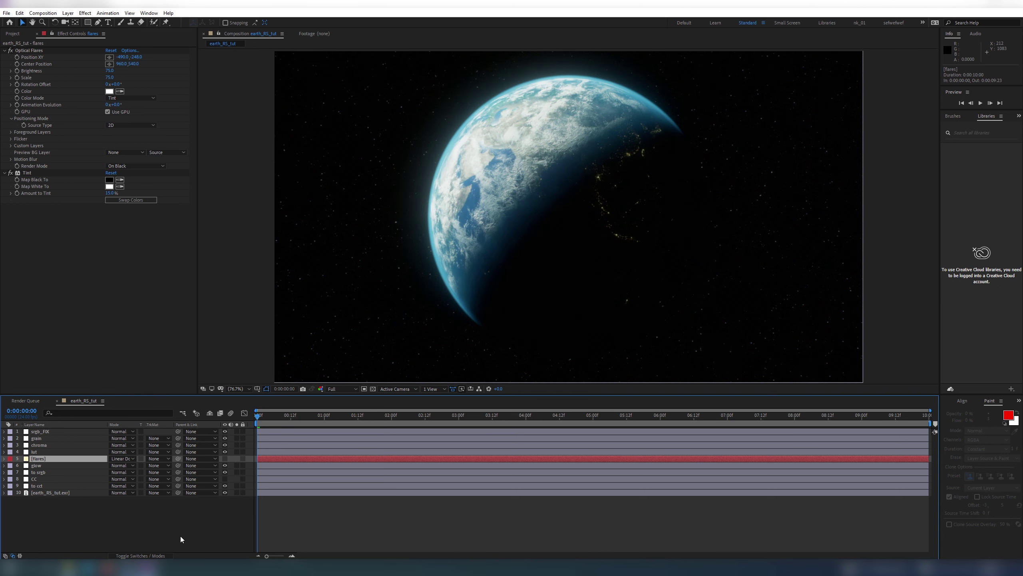
left_click(181, 536)
left_click(889, 166)
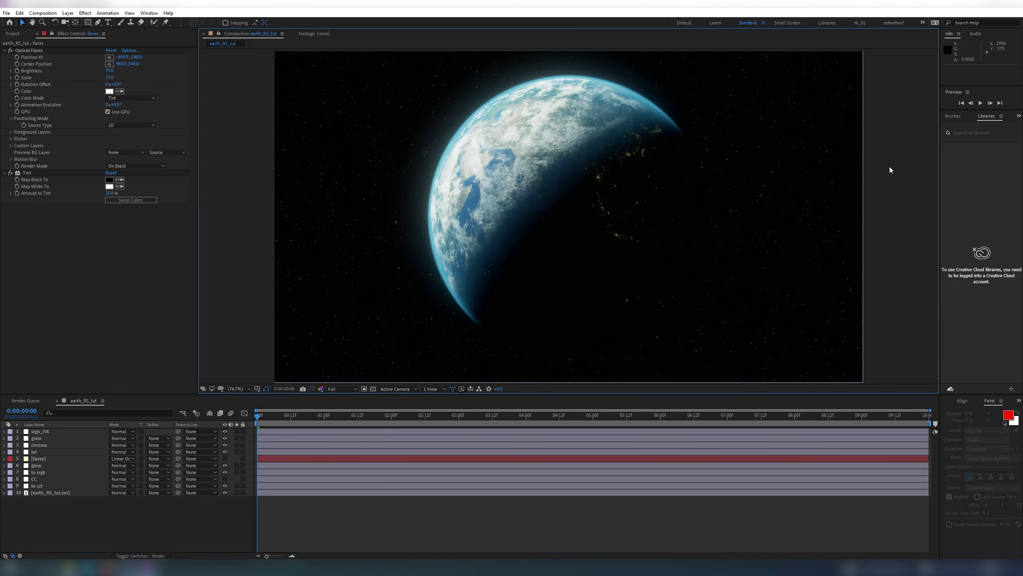